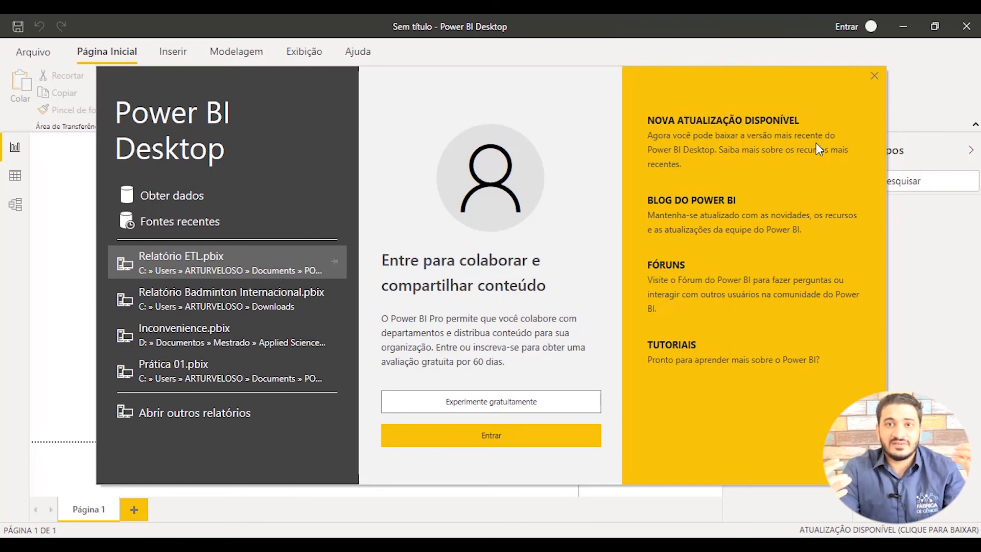
# - Close the start screen, bring it up again through Introdução, and dismiss it to reach the blank report
pyautogui.click(874, 76)
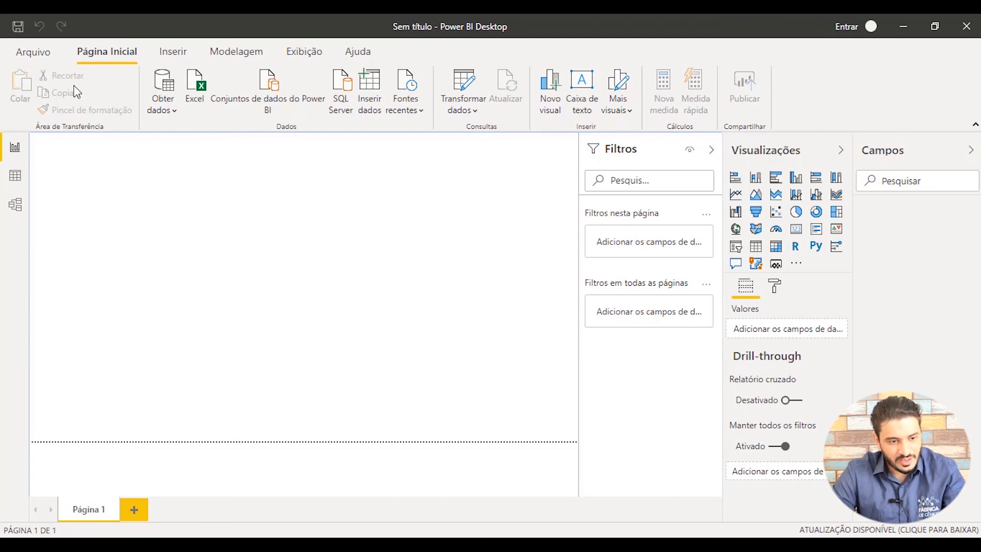
pyautogui.click(32, 54)
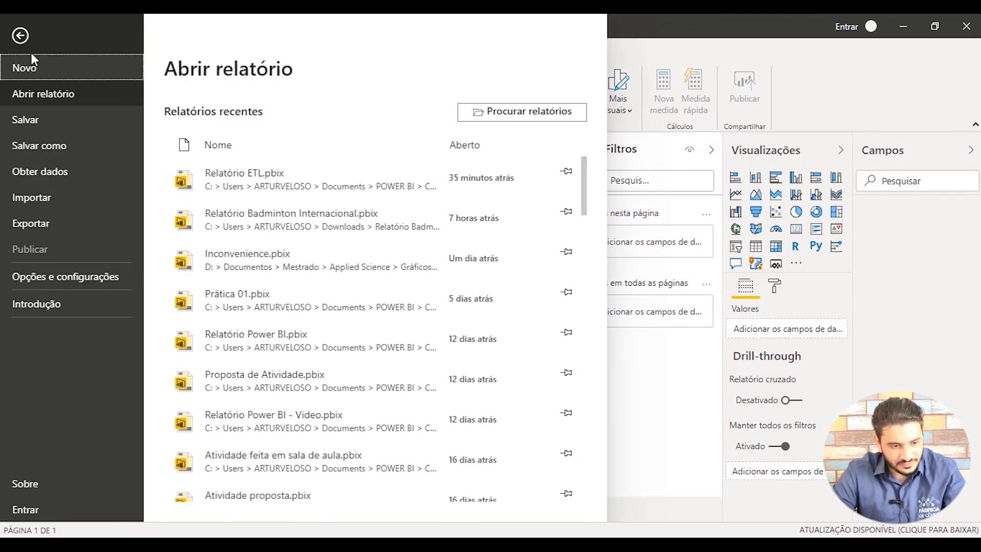
pyautogui.click(55, 304)
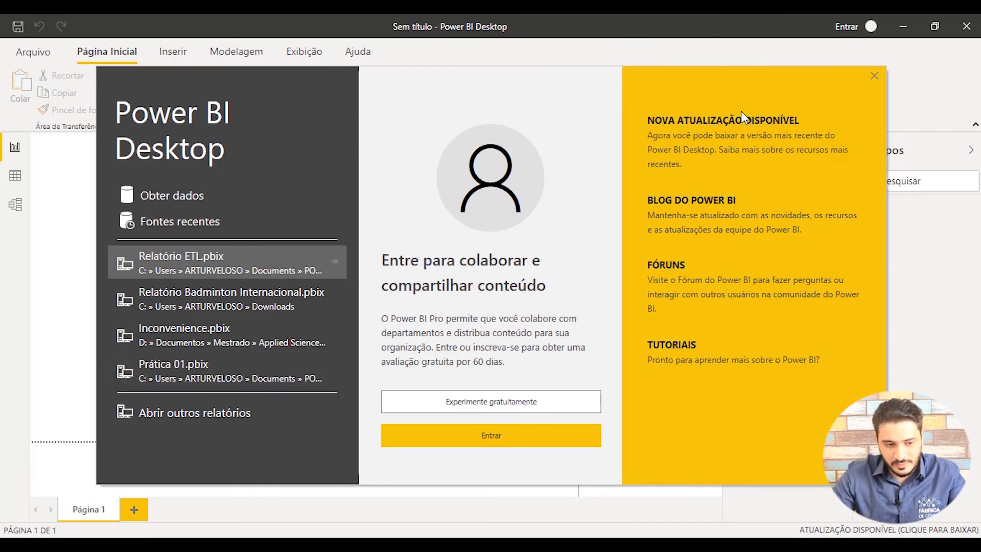
pyautogui.click(874, 76)
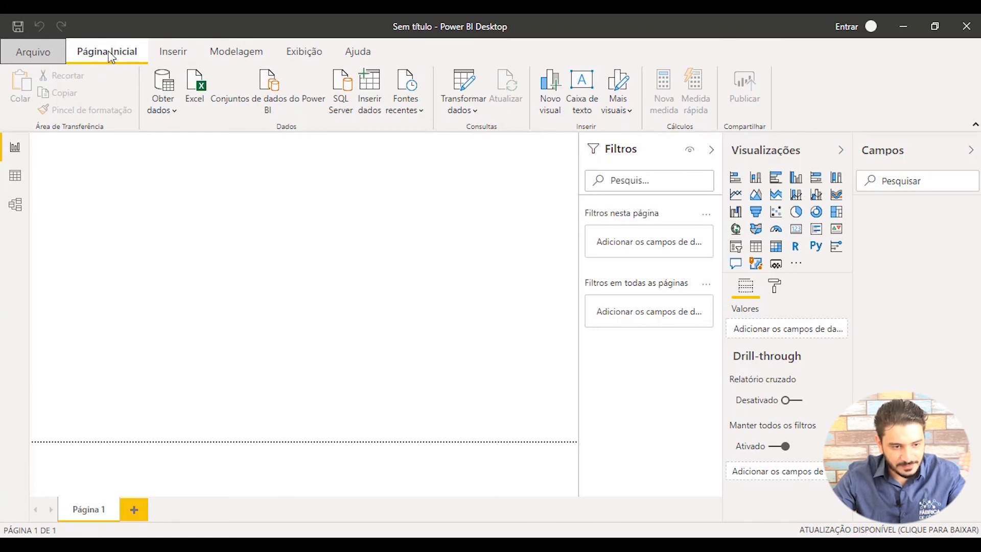
# - Look through the Inserir, Modelagem and Página Inicial commands, and preview the ribbon in its collapsed and expanded forms
pyautogui.click(168, 57)
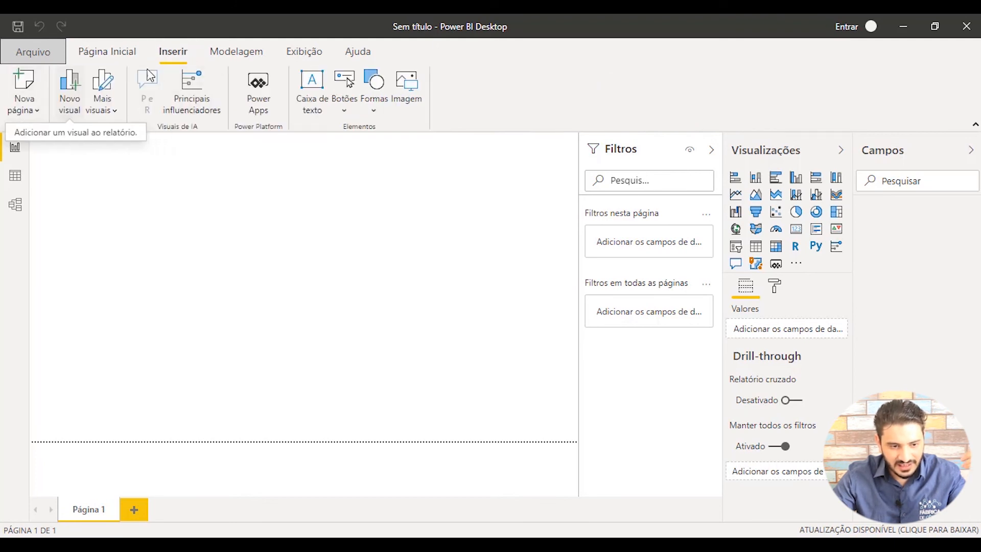
pyautogui.click(257, 54)
pyautogui.click(304, 53)
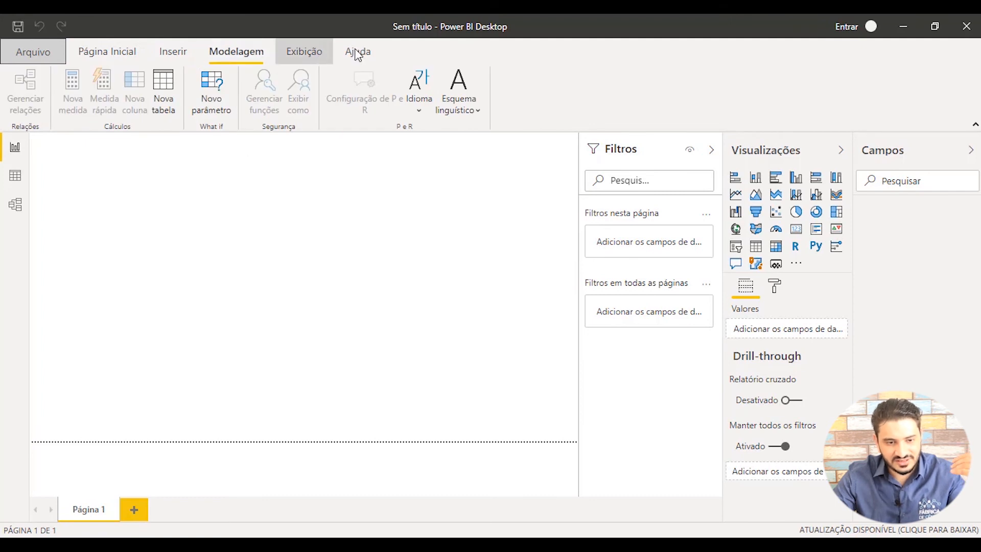
pyautogui.click(102, 52)
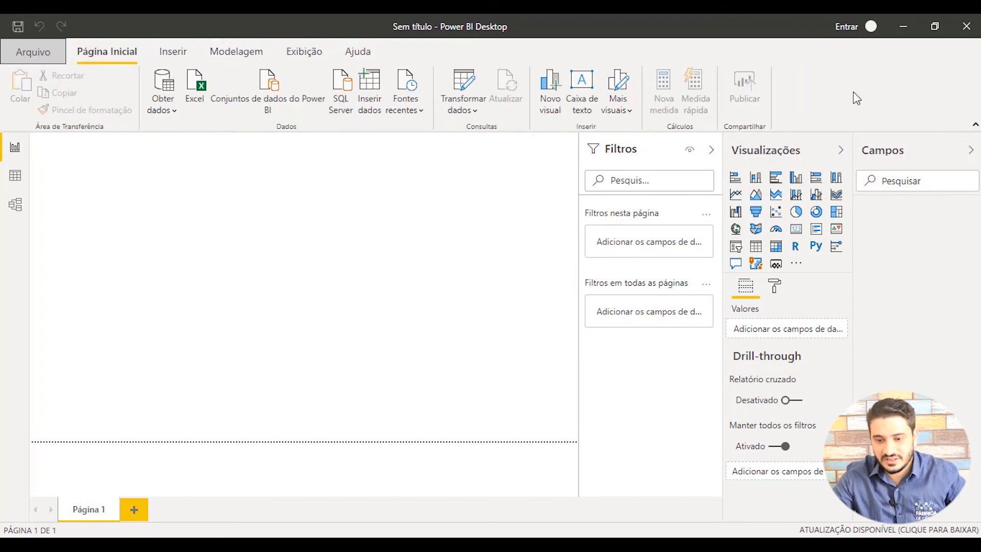
pyautogui.click(975, 127)
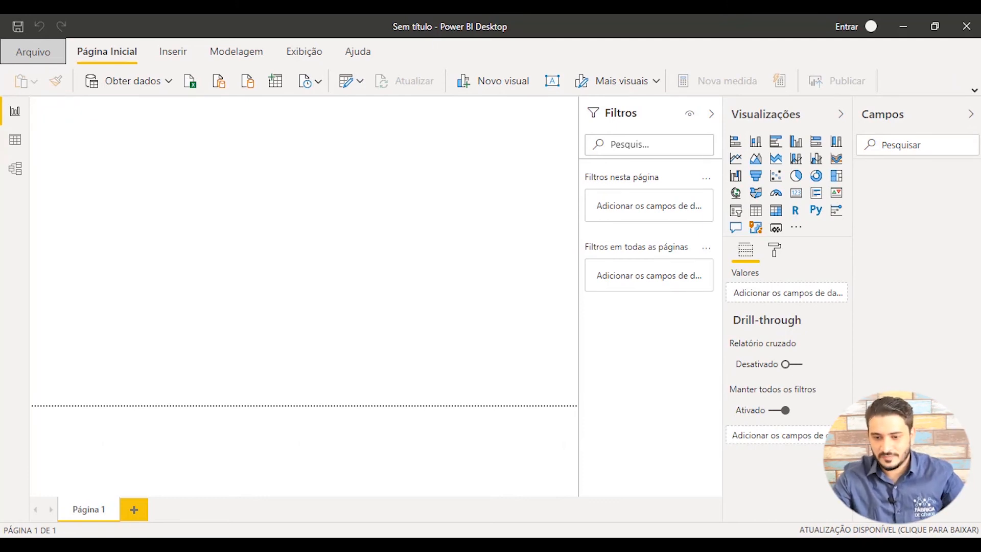
pyautogui.click(974, 90)
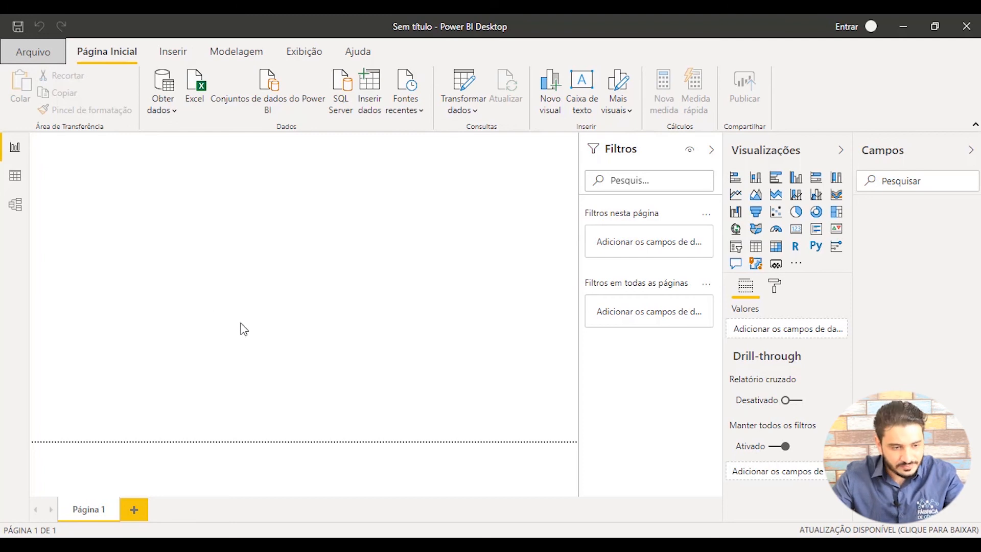
# - Examine the Data view and the Model view of the empty report
pyautogui.click(14, 176)
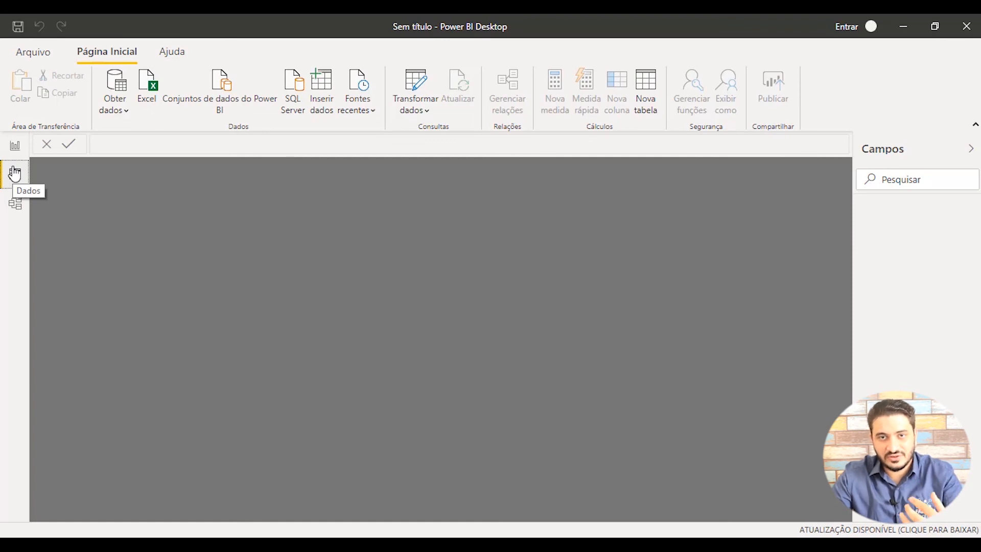
pyautogui.click(15, 203)
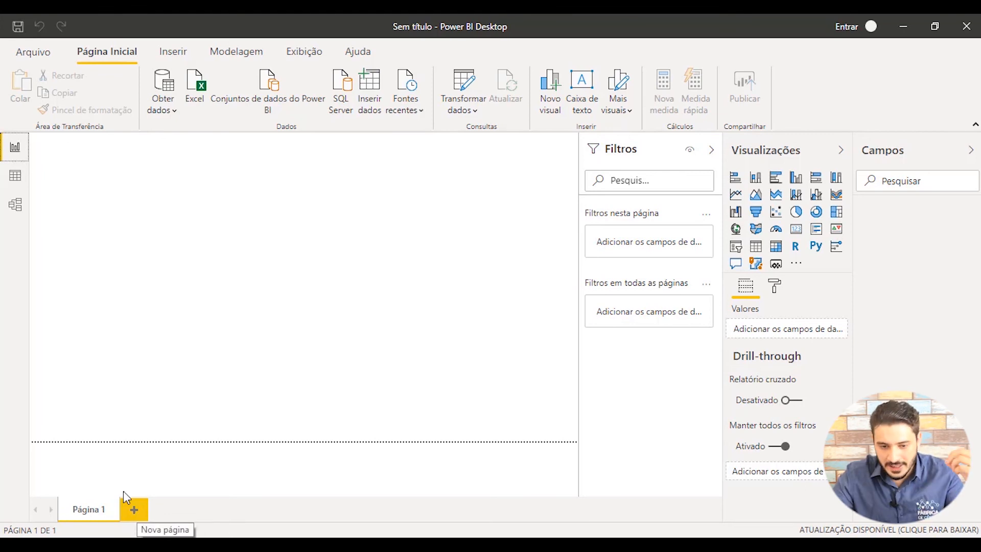
# - Collapse the Filtros pane and review the options for getting, importing, removing and restoring visuals
pyautogui.click(712, 151)
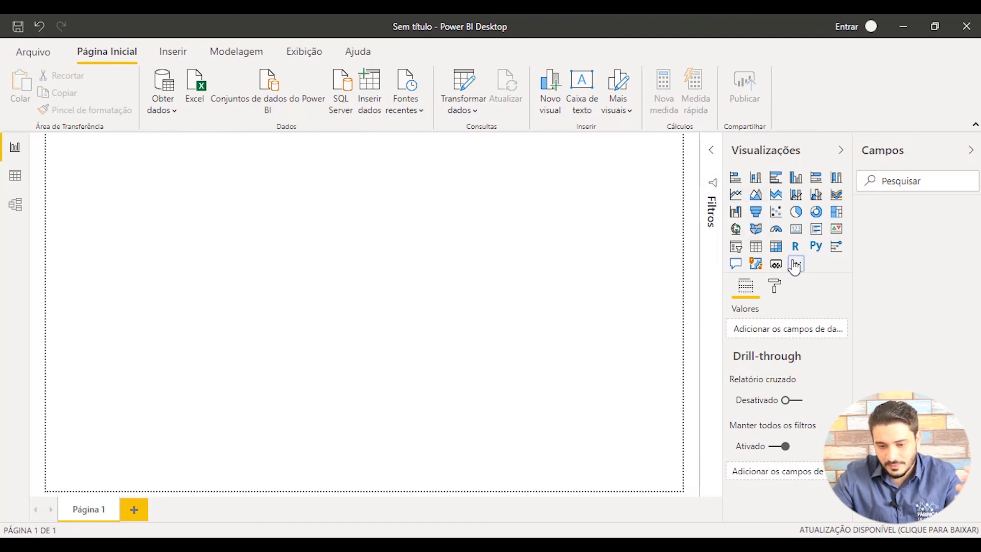
pyautogui.click(795, 266)
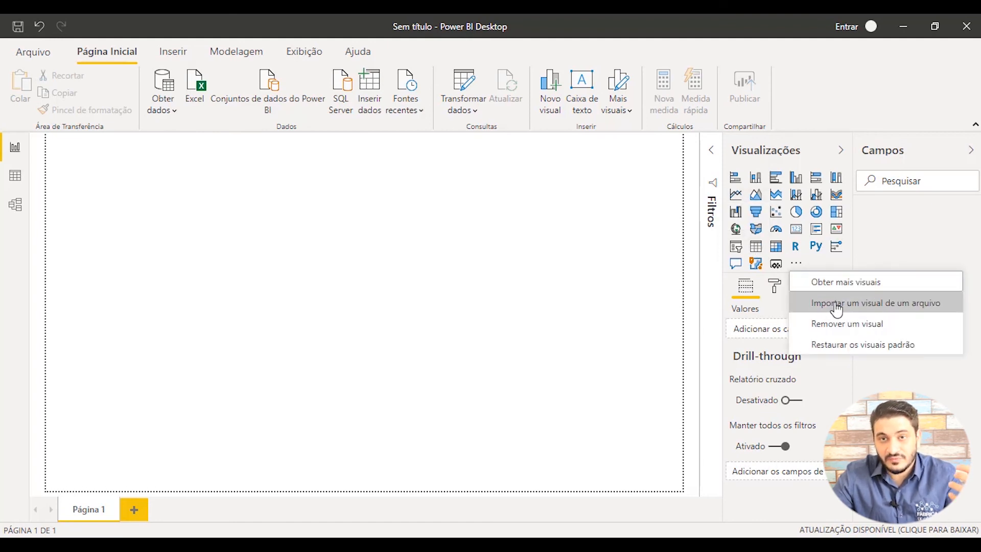
pyautogui.click(770, 309)
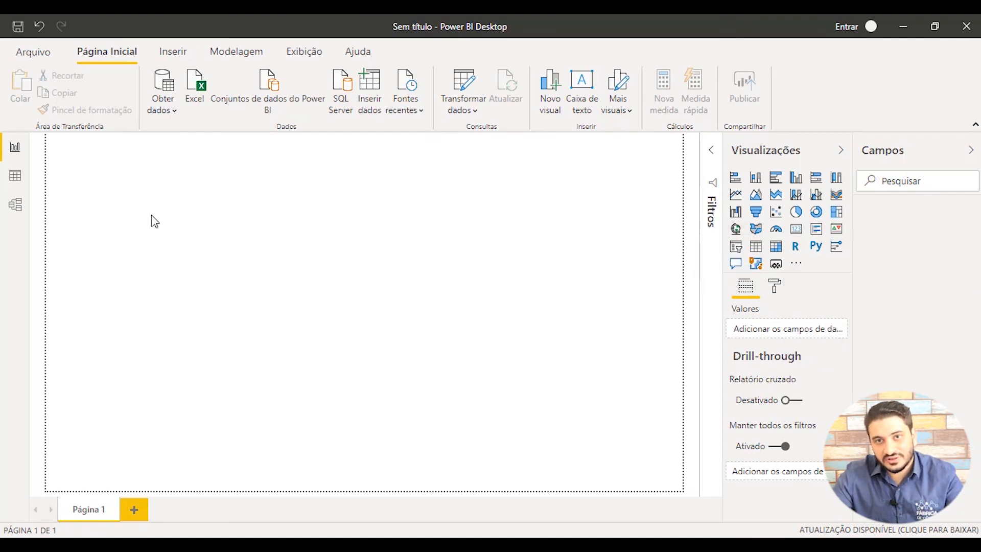
# - Examine the page formatting settings, including the page's name, tooltip and Q&A options
pyautogui.click(773, 289)
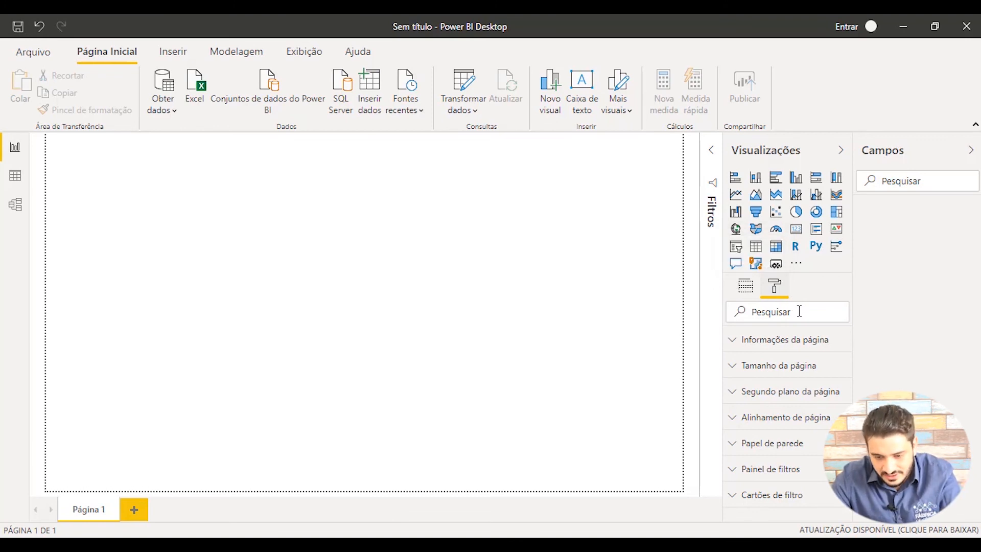
pyautogui.click(735, 344)
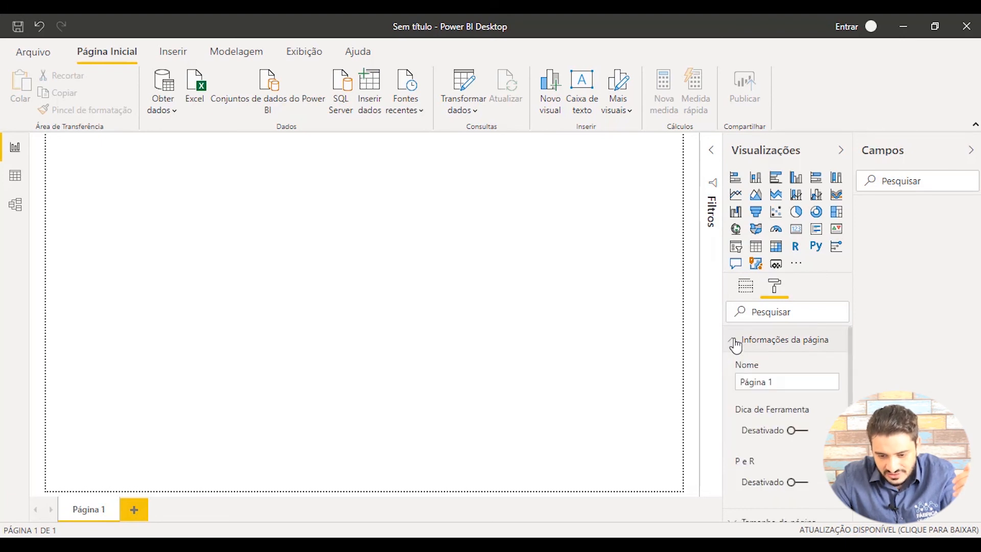
pyautogui.click(773, 382)
pyautogui.scroll(-2, 788, 381)
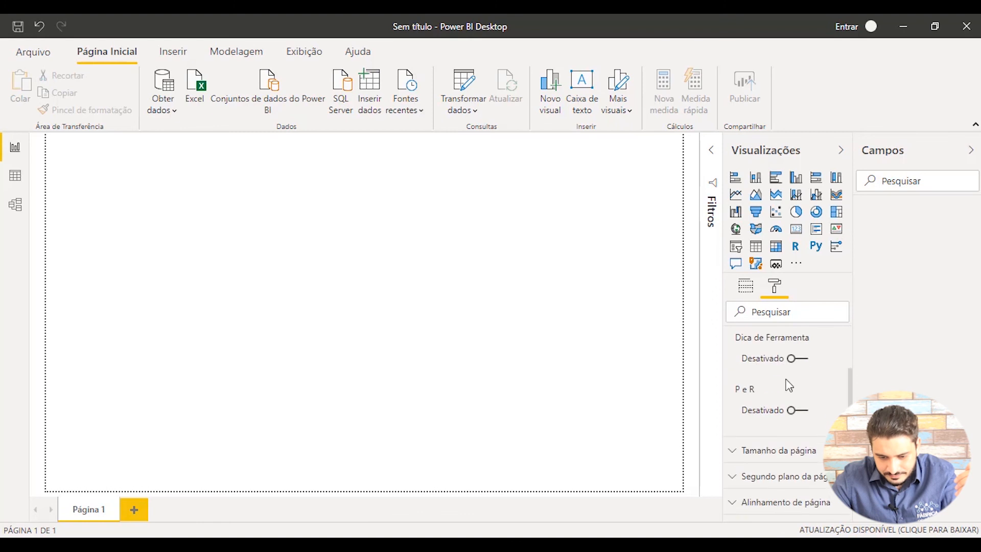
pyautogui.scroll(-2, 788, 385)
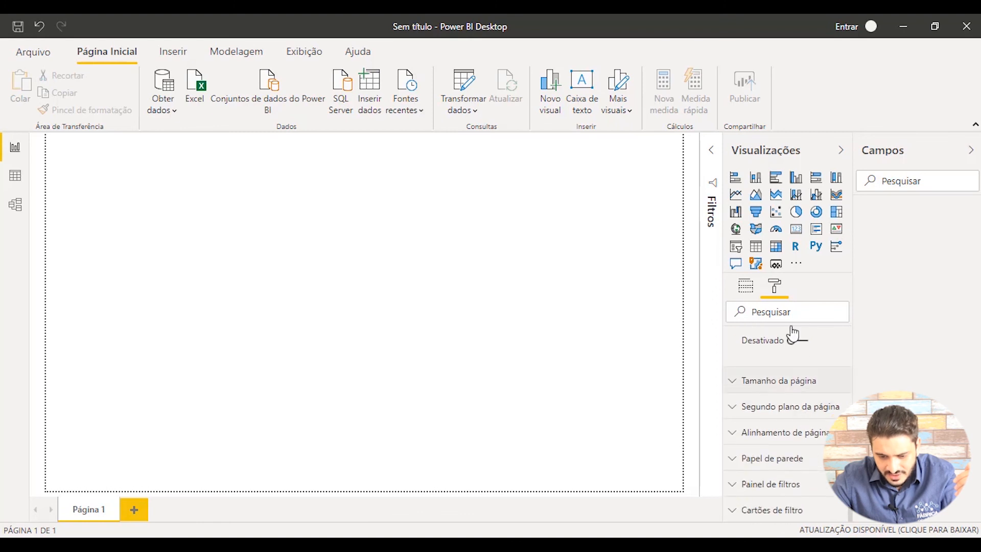
# - Set the page size type to Personalizar and collapse the page information and page size settings
pyautogui.click(733, 388)
pyautogui.scroll(-2, 794, 419)
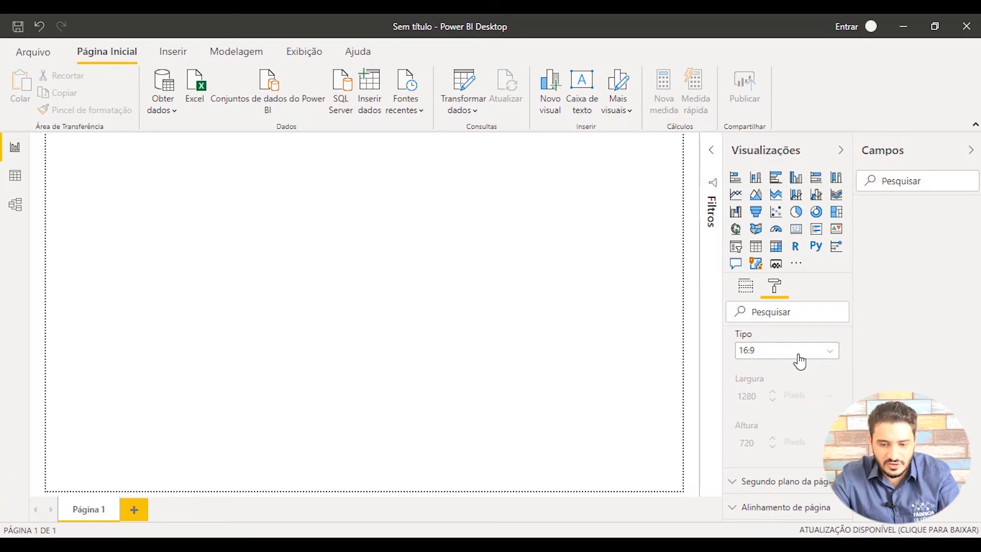
pyautogui.click(799, 361)
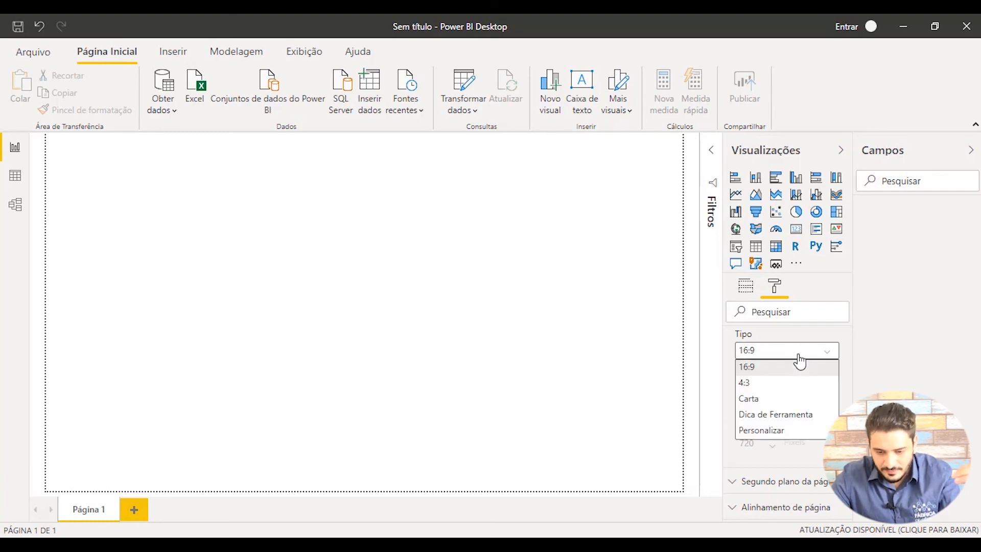
pyautogui.click(805, 433)
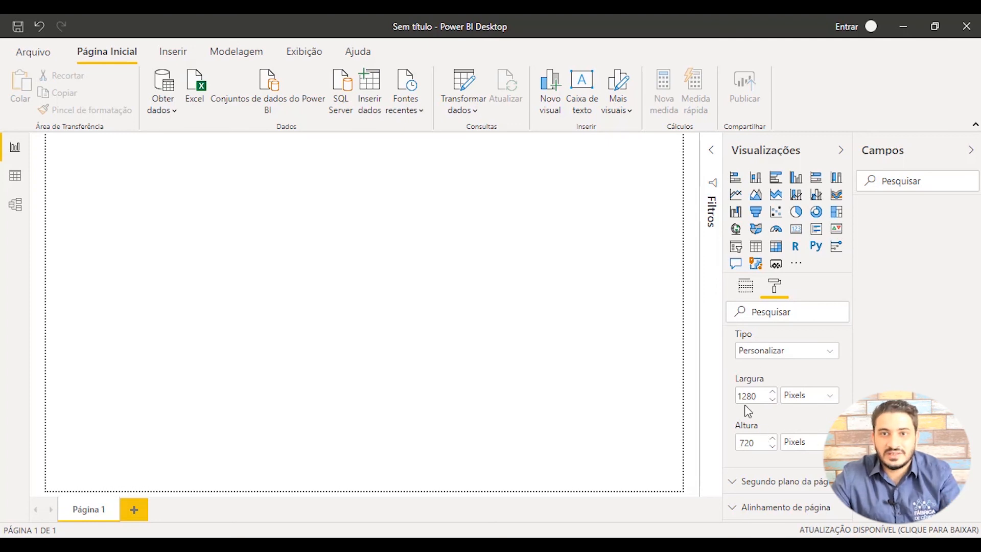
pyautogui.scroll(4, 758, 383)
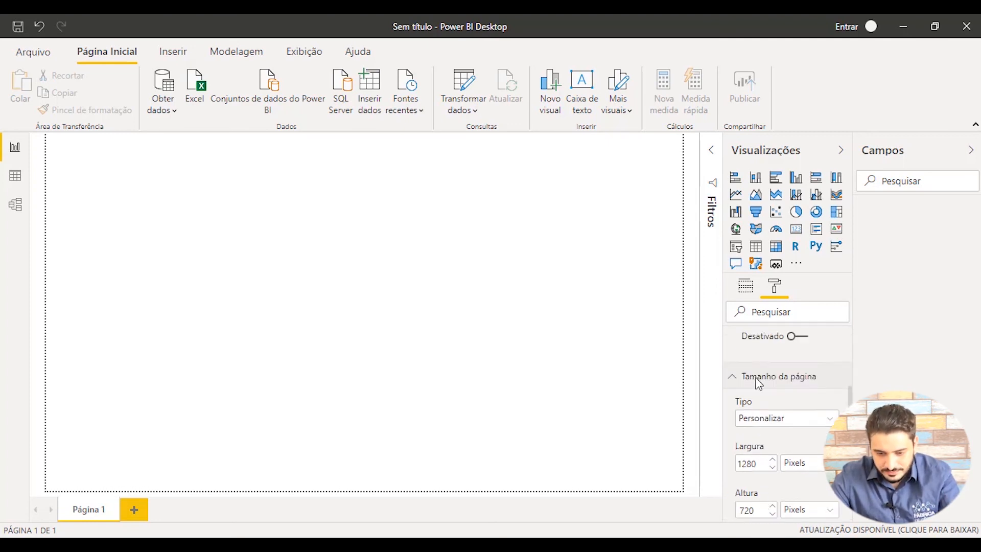
pyautogui.click(733, 340)
pyautogui.click(735, 375)
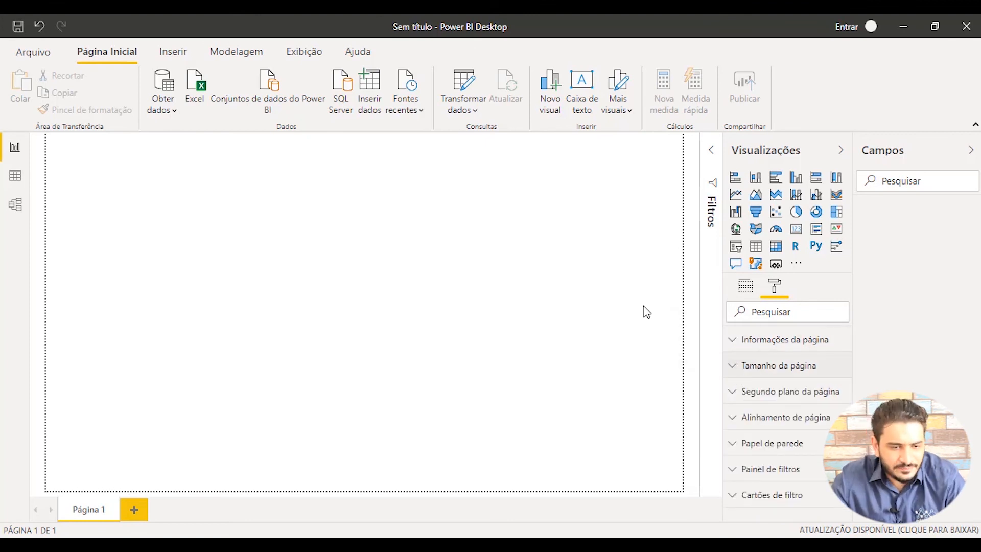
# - Review the insert, modeling and display commands, including the gallery of report themes
pyautogui.click(173, 53)
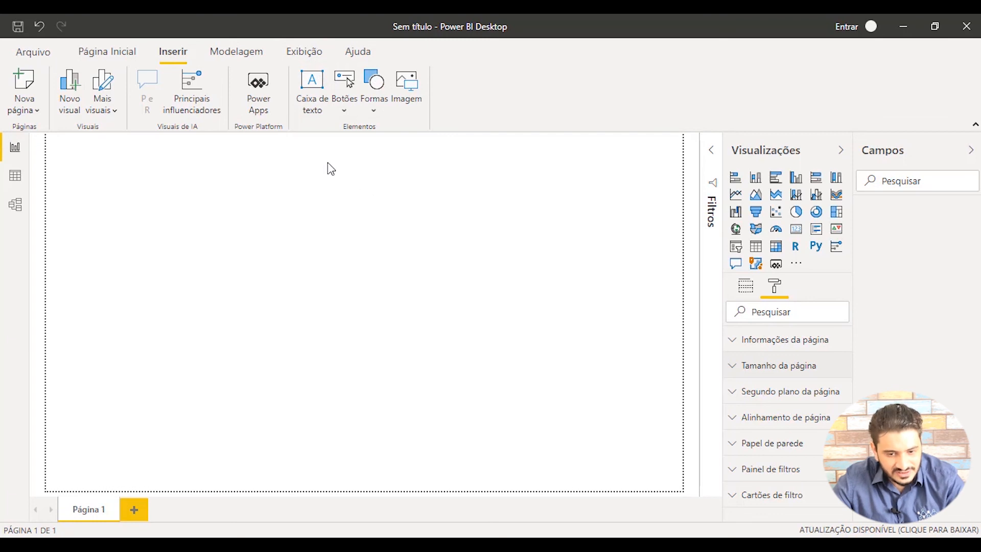
pyautogui.click(233, 49)
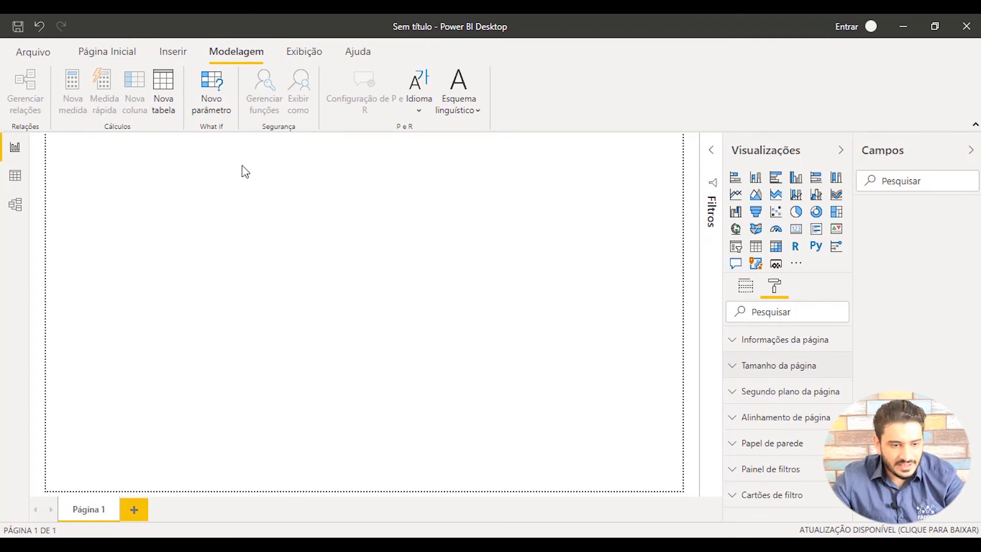
pyautogui.click(304, 51)
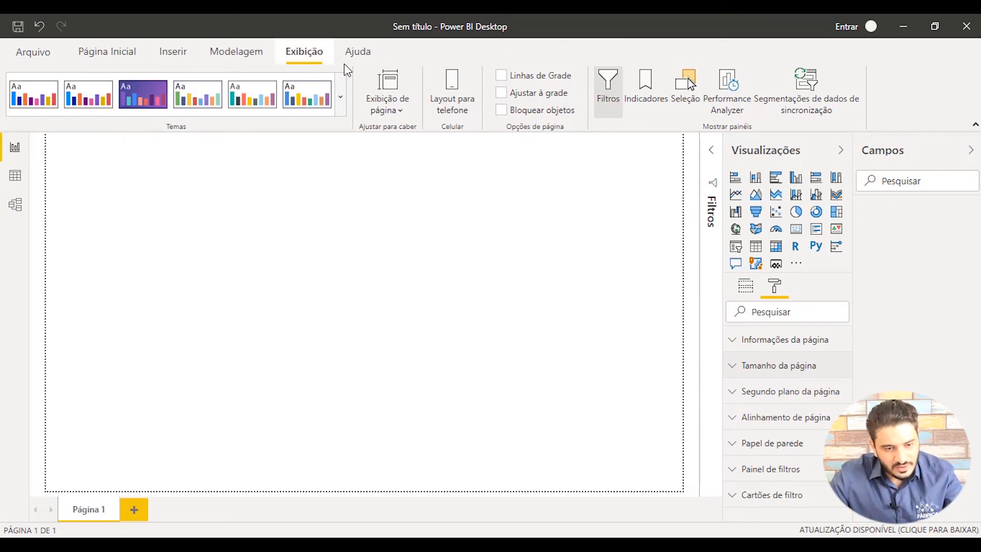
pyautogui.click(341, 94)
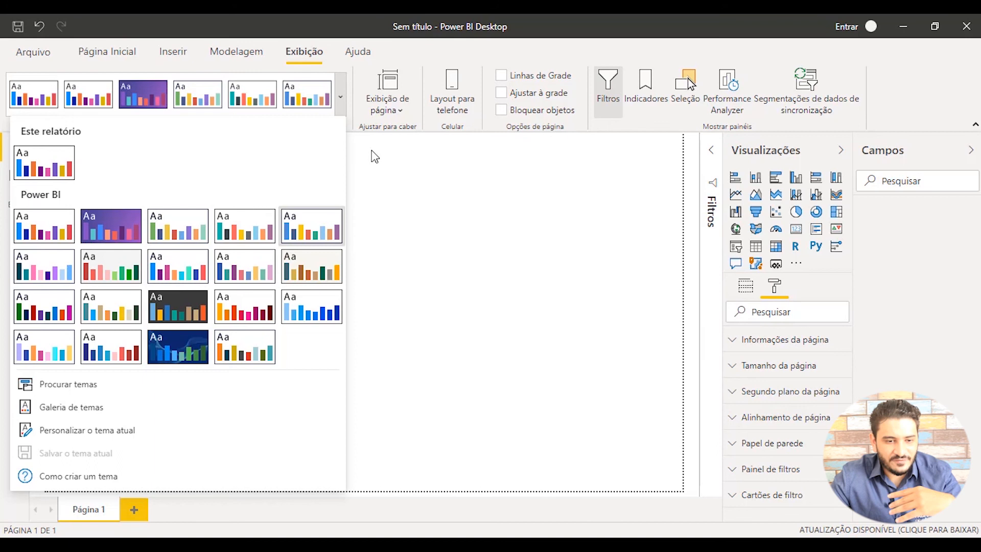
pyautogui.click(320, 36)
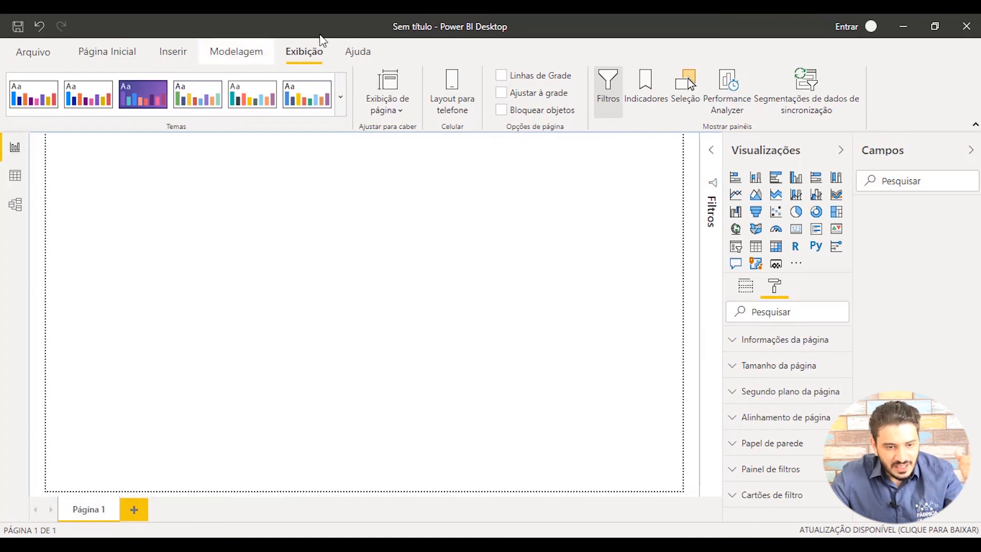
# - Examine the page view fitting options and preview the phone layout before returning to the standard report layout
pyautogui.click(401, 116)
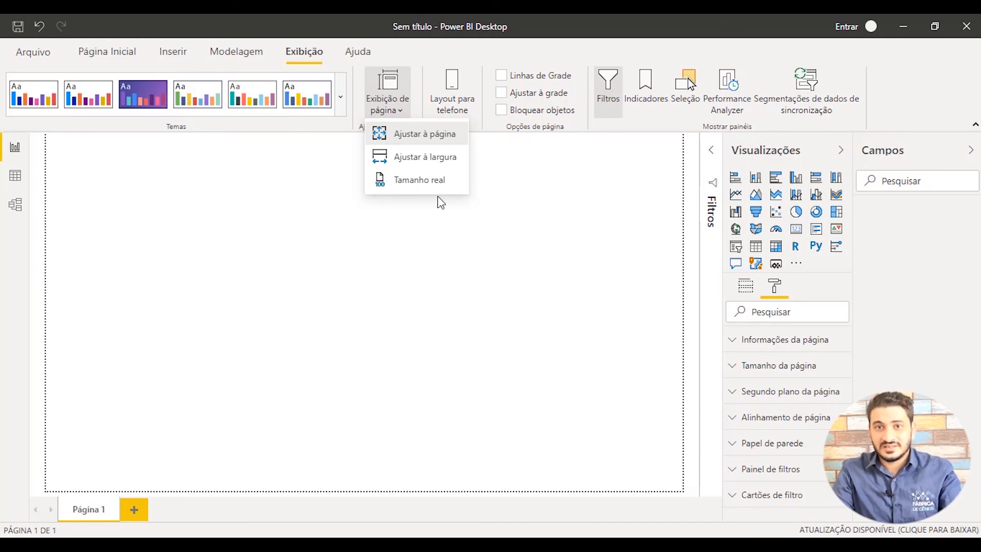
pyautogui.click(452, 92)
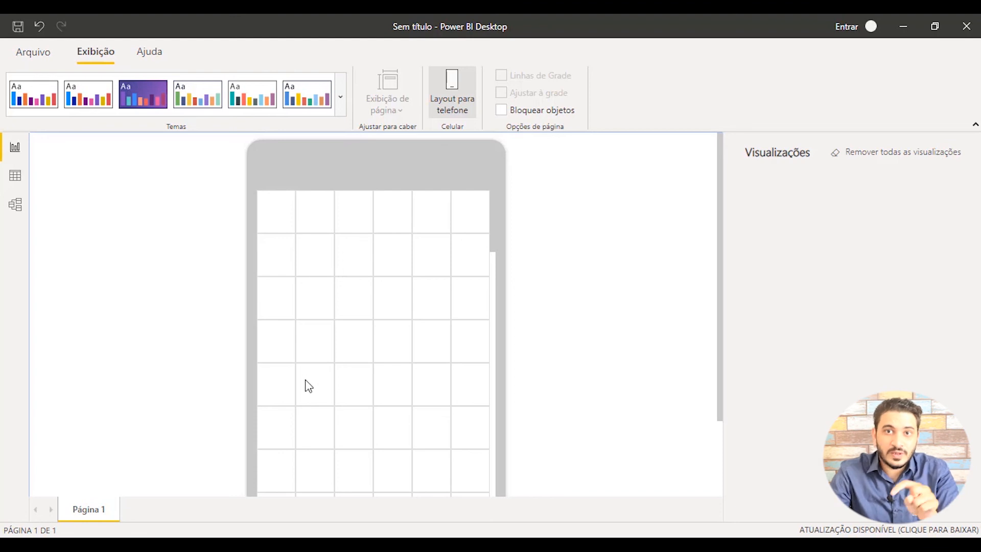
pyautogui.click(450, 98)
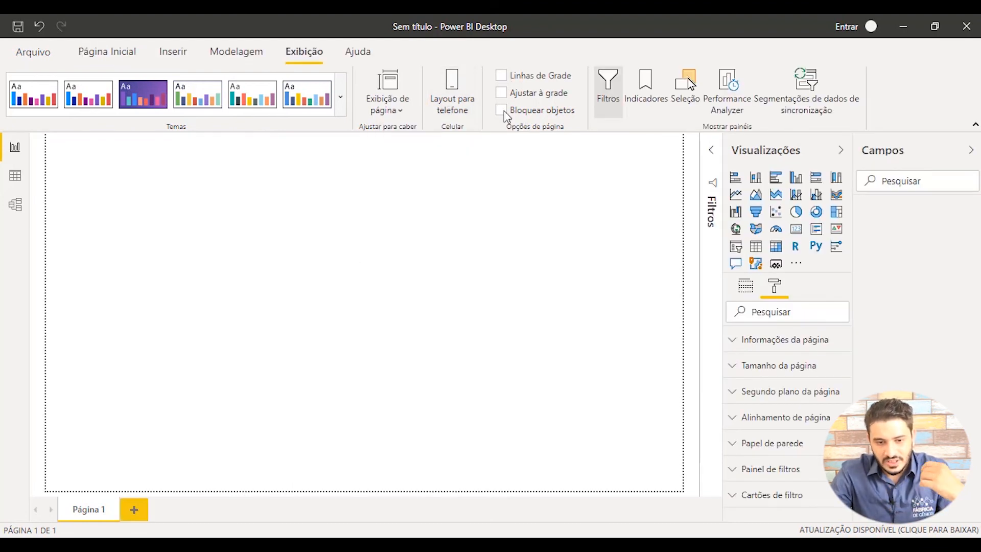
# - Toggle the gridlines on and off, and enable snapping to the grid
pyautogui.click(501, 76)
pyautogui.click(500, 76)
pyautogui.click(503, 95)
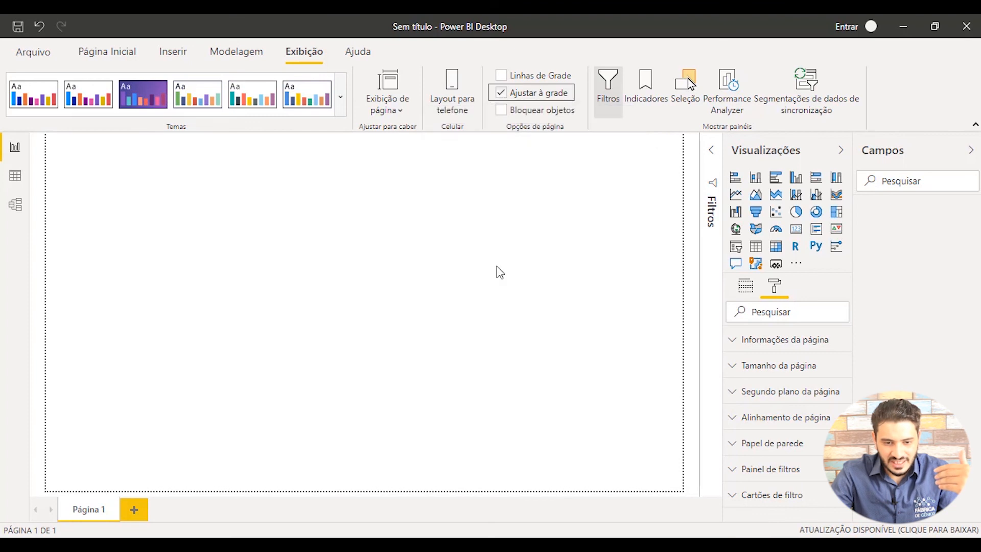
# - Insert a stacked bar chart and try moving it around the page to test the Ajustar à grade option
pyautogui.click(735, 177)
pyautogui.moveTo(126, 193); pyautogui.dragTo(338, 265)
pyautogui.click(502, 92)
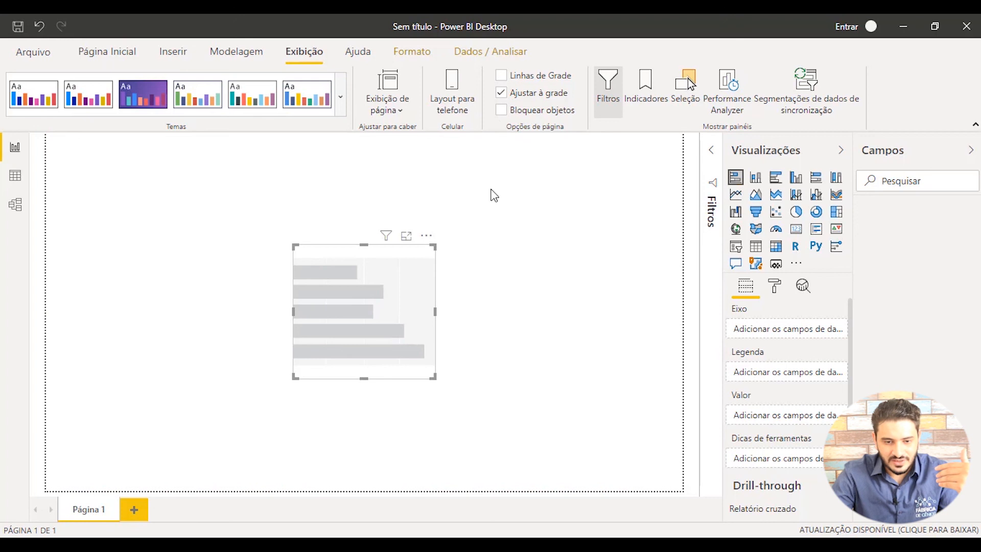
# - Test Bloquear objetos on the bar chart, unlock it, and move the chart toward the page's upper-left corner
pyautogui.click(502, 111)
pyautogui.click(328, 266)
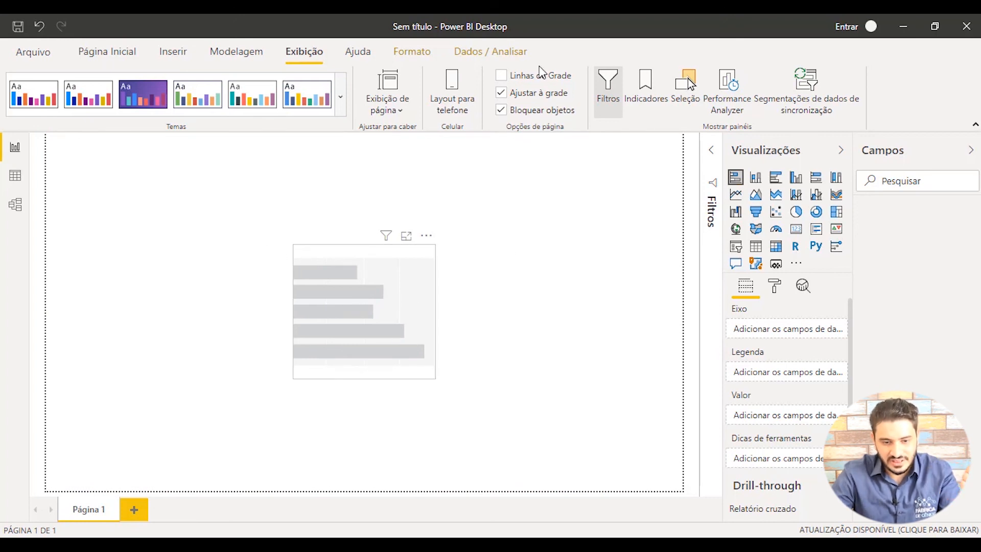
pyautogui.click(501, 110)
pyautogui.moveTo(317, 276); pyautogui.dragTo(101, 162)
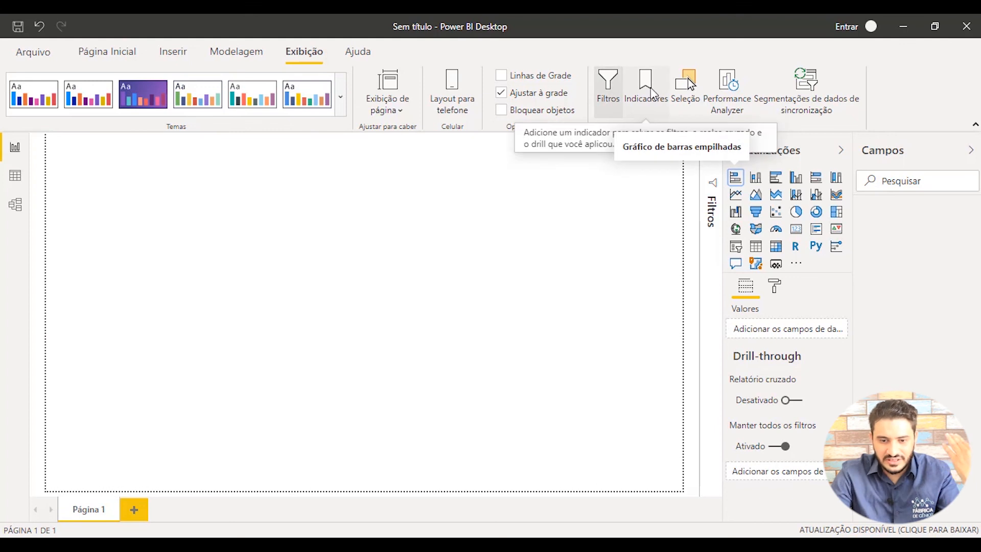
# - Look over the help and community resources and open the program's Opções dialog
pyautogui.click(372, 53)
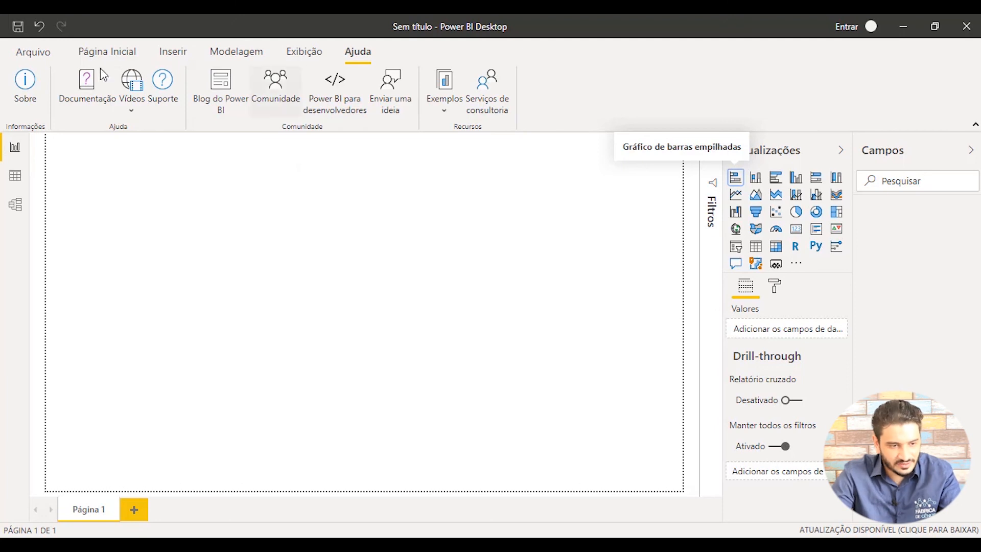
pyautogui.click(30, 52)
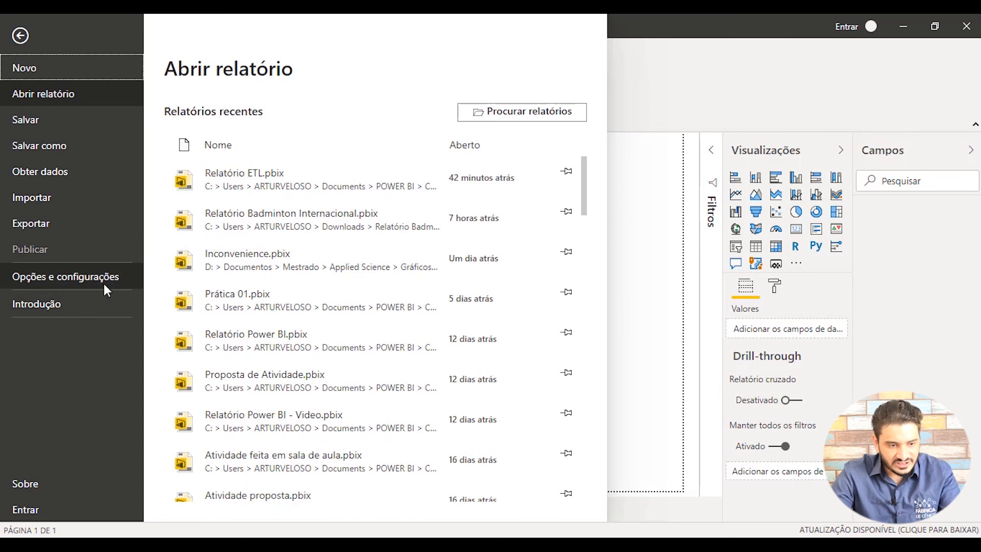
pyautogui.click(90, 278)
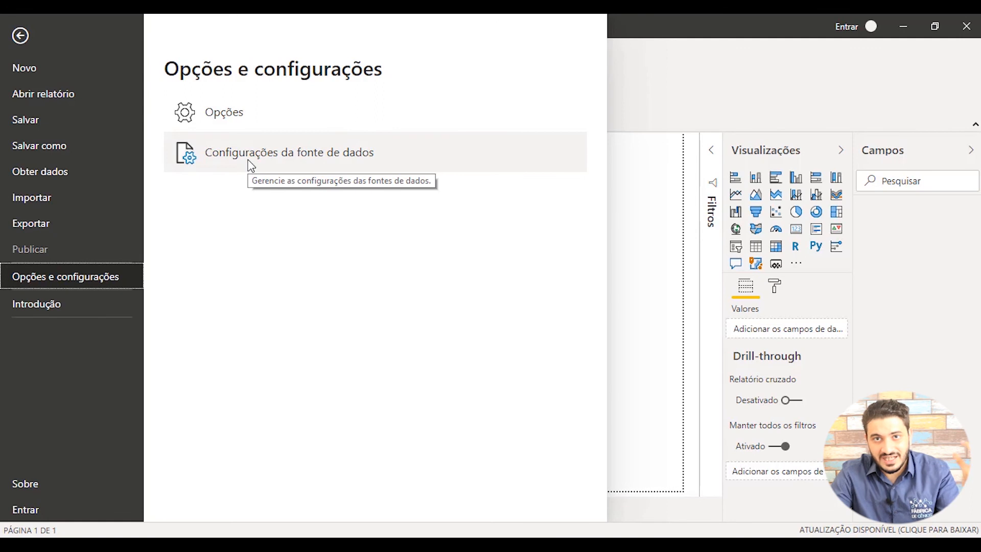
pyautogui.click(280, 116)
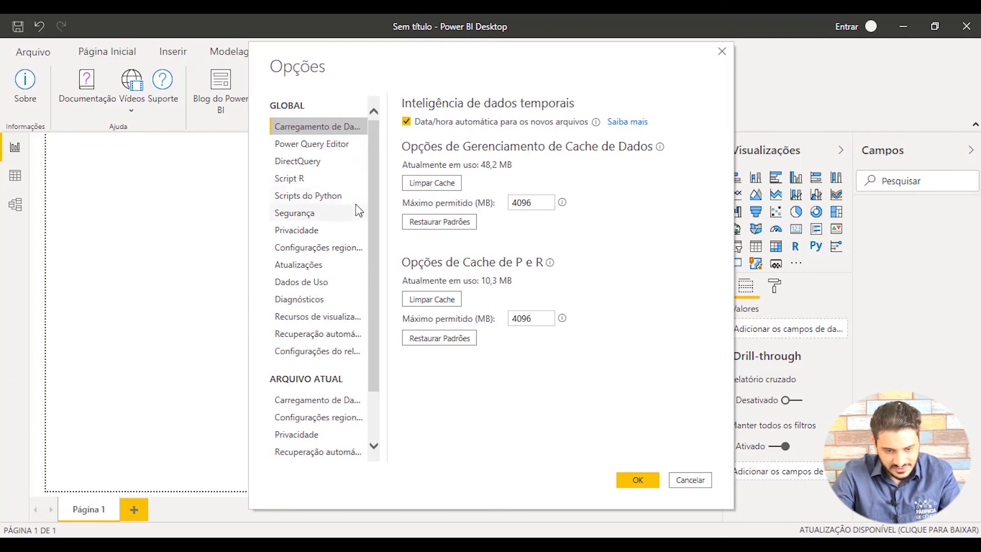
# - Review the global Script R, Scripts do Python and report settings options, and close the dialog without changing anything
pyautogui.click(312, 179)
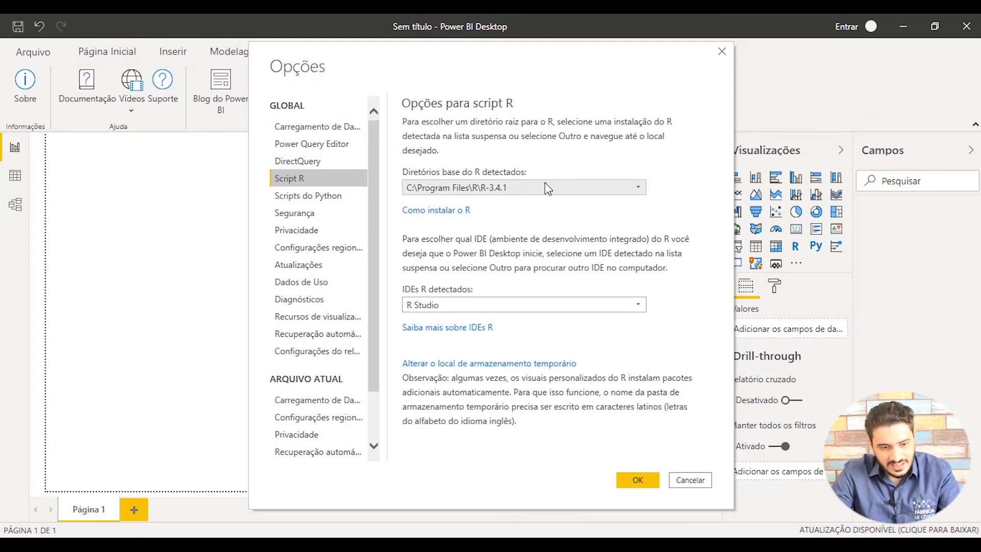
pyautogui.click(326, 199)
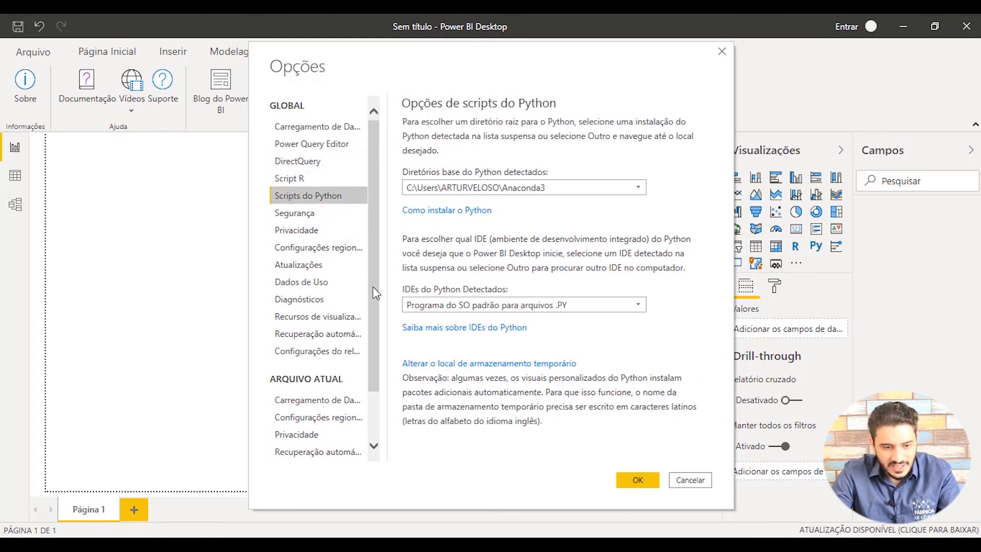
pyautogui.scroll(-1, 314, 218)
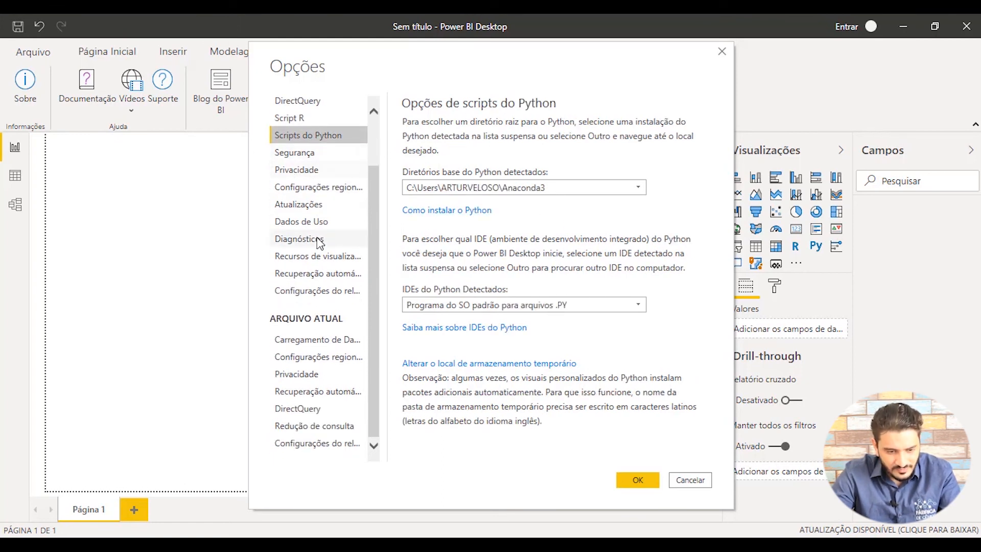
pyautogui.click(321, 291)
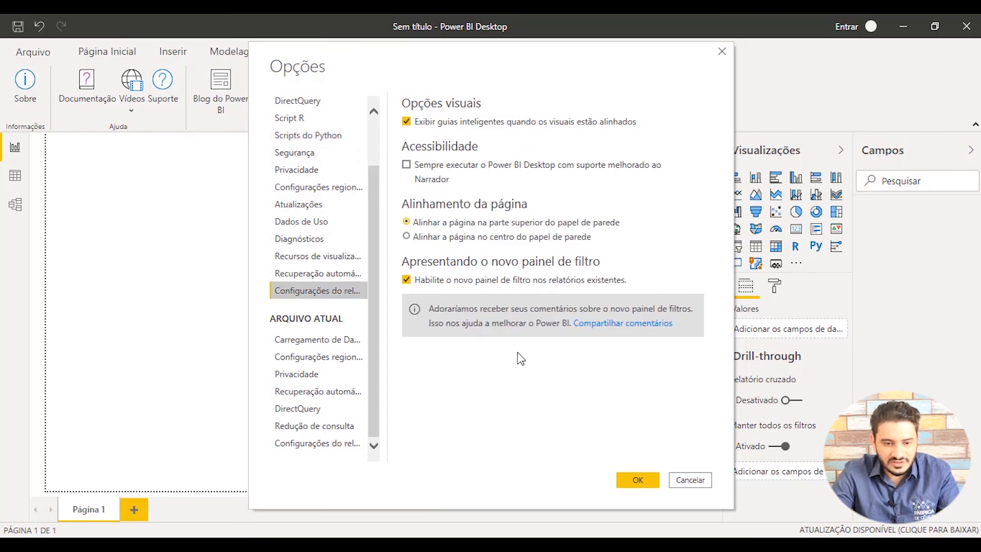
pyautogui.click(722, 51)
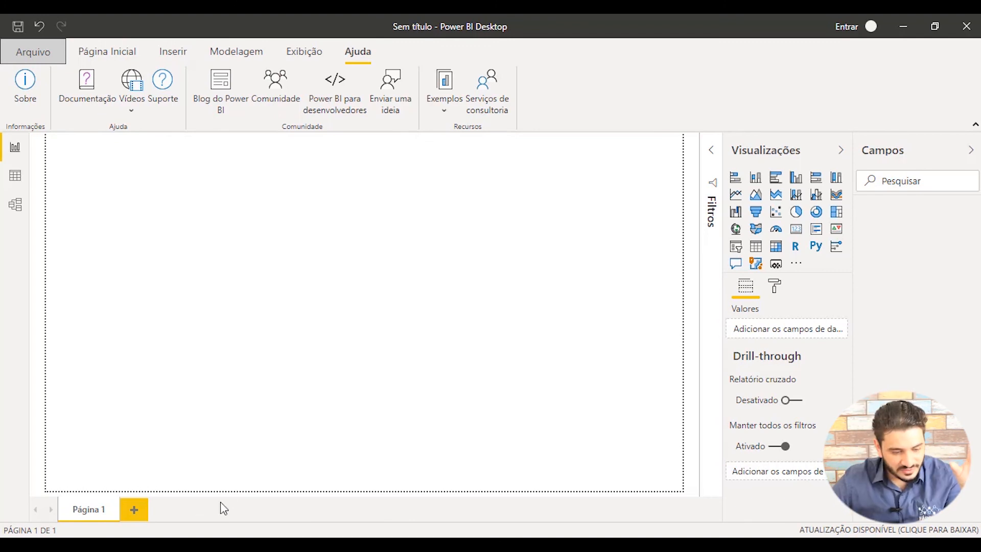
# - Switch to File Explorer and open the Banco de dados workbook from the Aula 04 folder in Excel
pyautogui.click(218, 545)
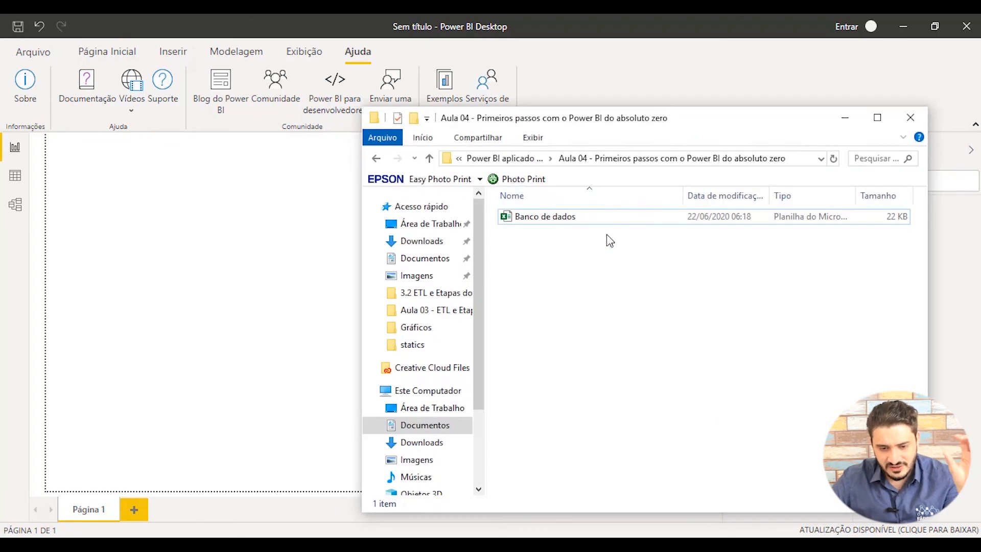
pyautogui.click(575, 220)
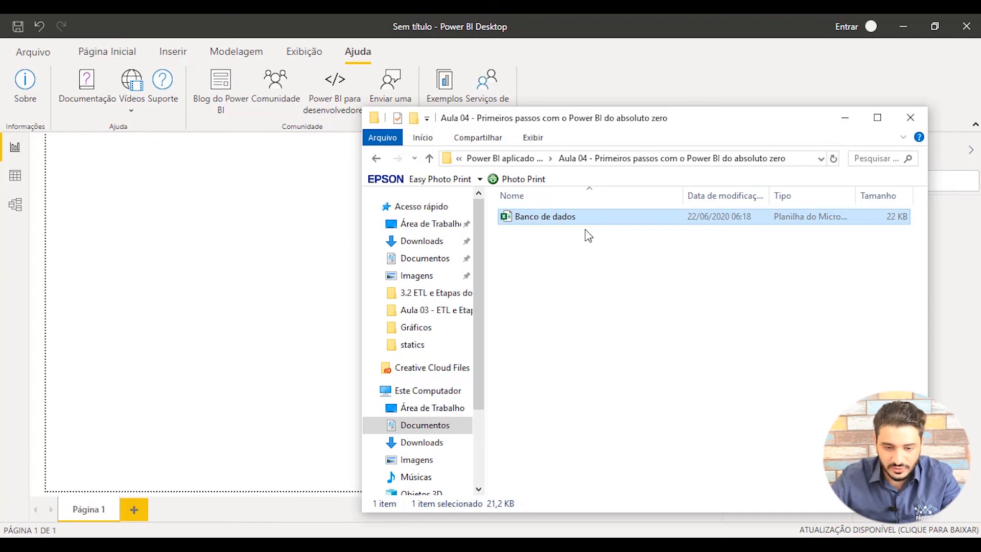
pyautogui.doubleClick(576, 218)
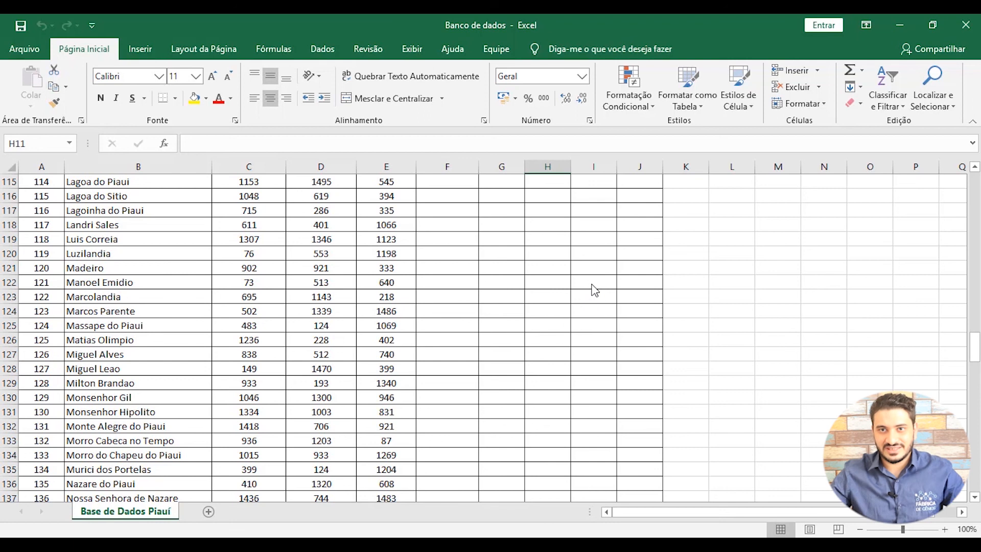
# - Examine the Código, Cidade, Qtd Infectados, Qtd Curados and Qtd mortes column headers and the first infected count
pyautogui.scroll(20, 89, 271)
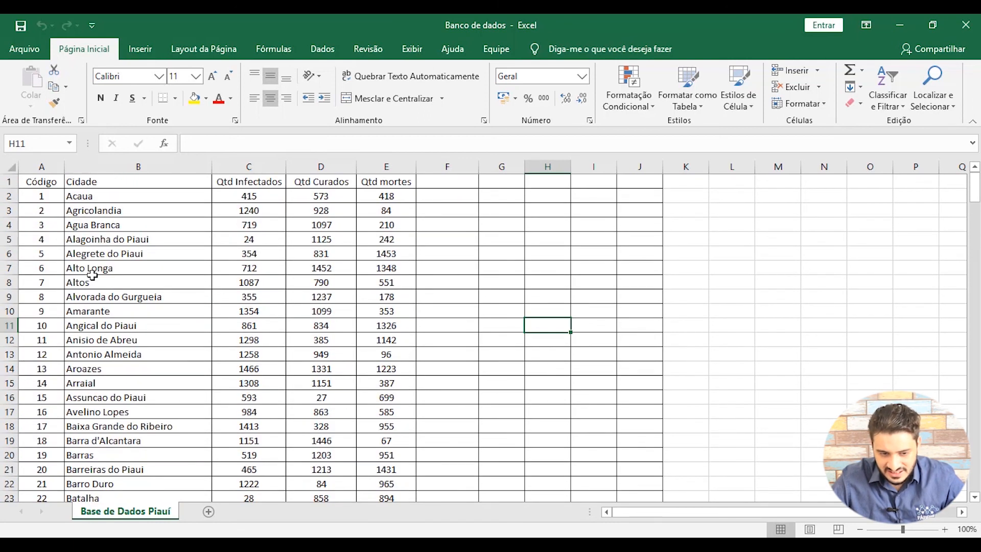
pyautogui.click(42, 185)
pyautogui.click(135, 182)
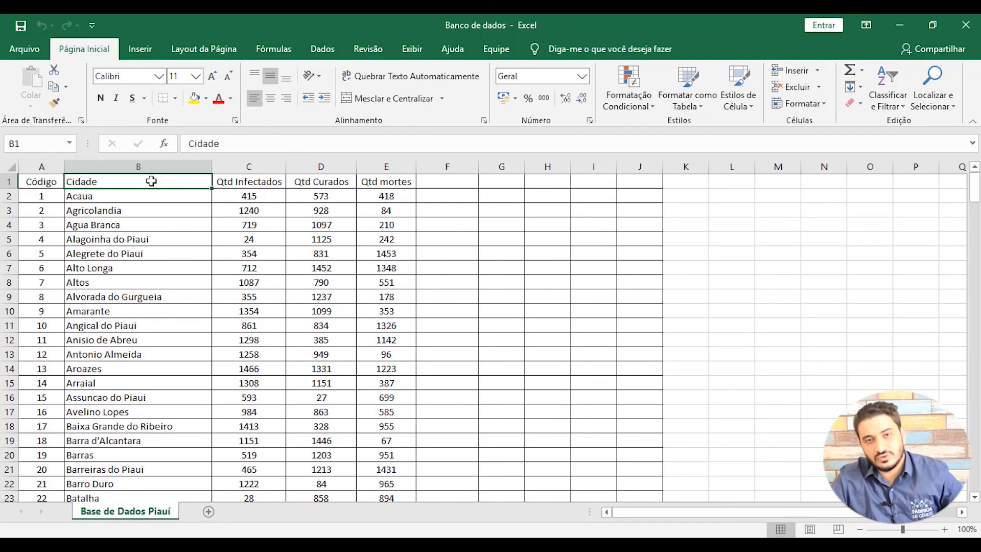
pyautogui.click(257, 184)
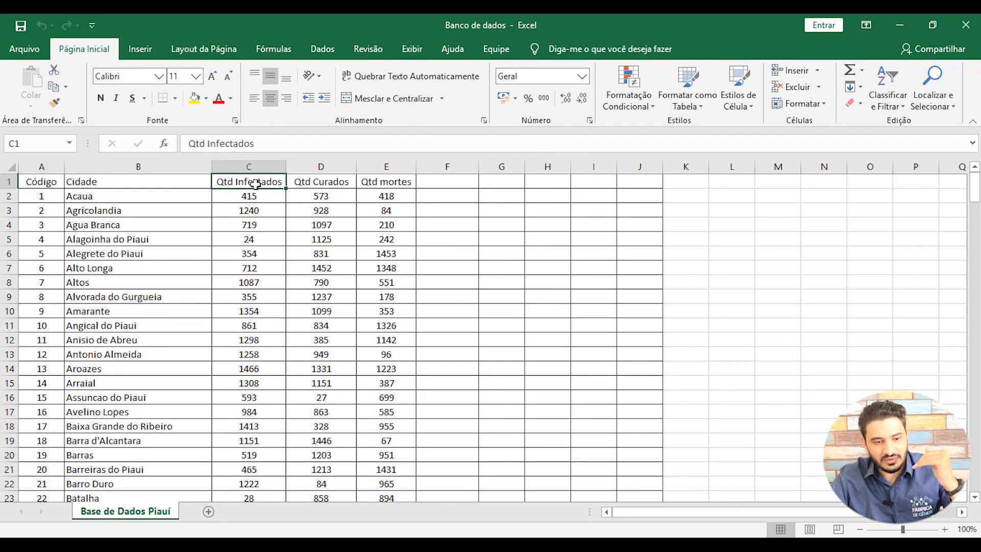
pyautogui.click(333, 183)
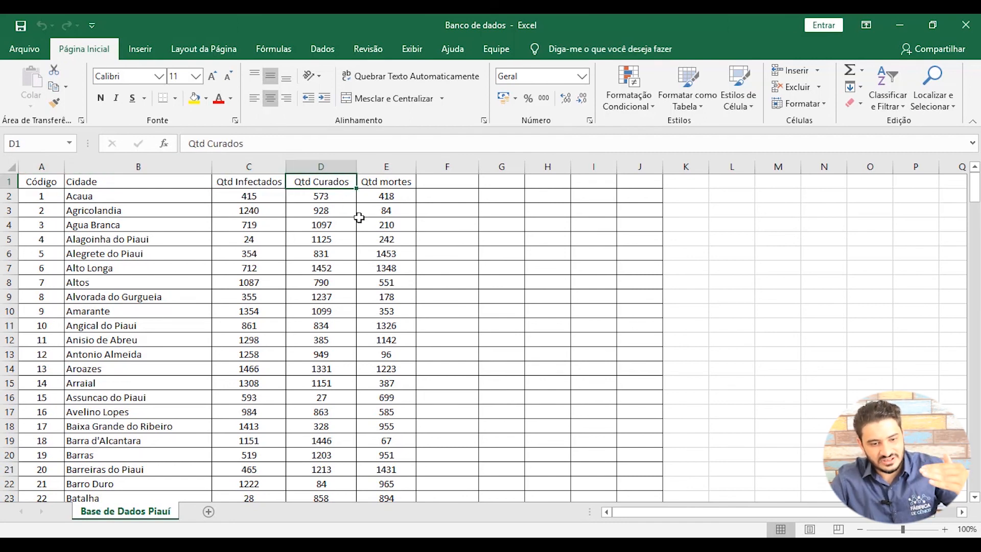
pyautogui.click(401, 181)
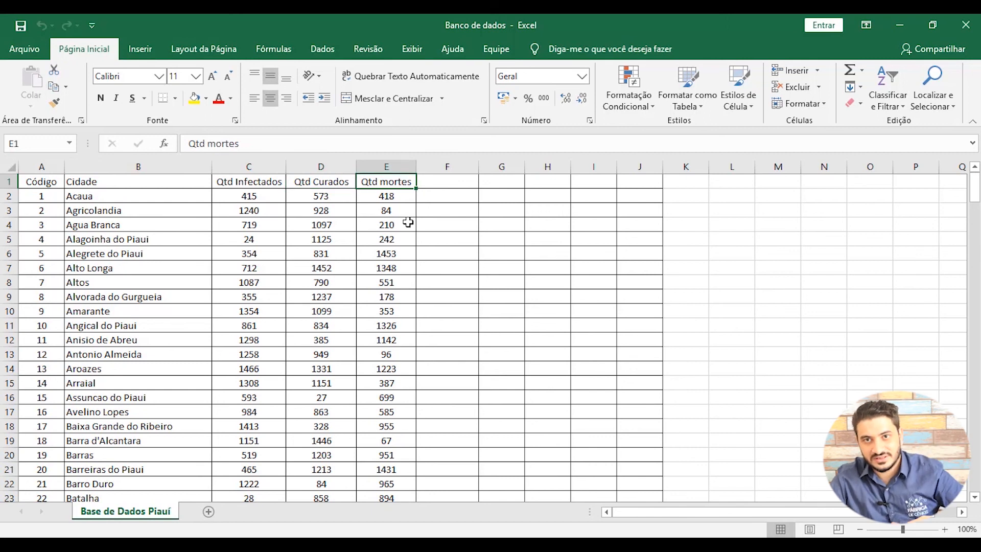
pyautogui.click(255, 194)
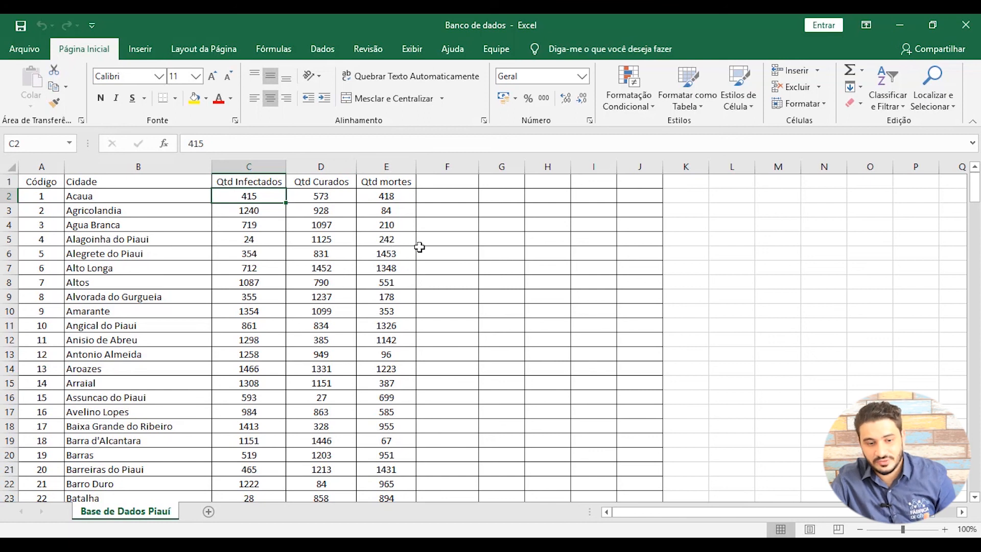
# - Highlight the empty bordered cells F1:J15 and review the remaining city rows of the sheet
pyautogui.moveTo(434, 168); pyautogui.dragTo(641, 344)
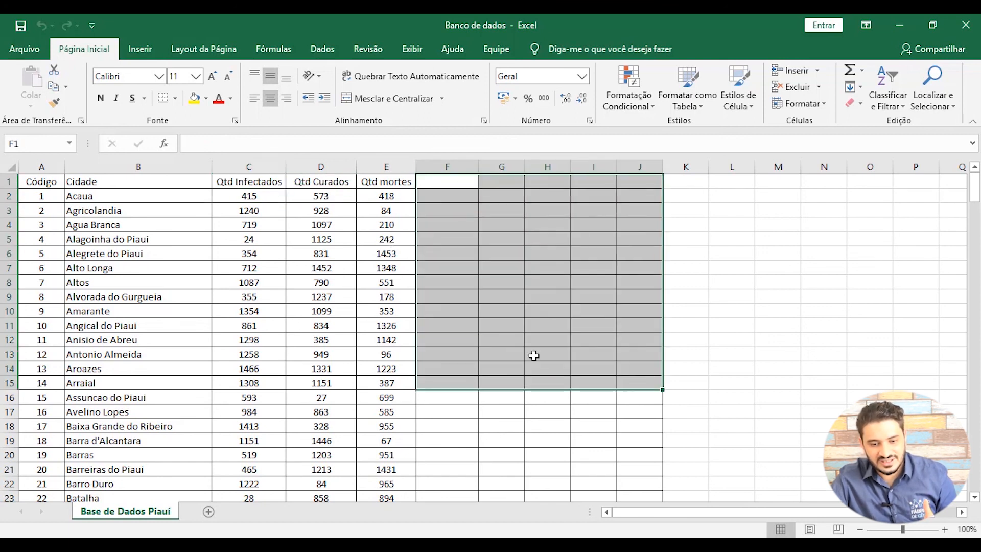
pyautogui.scroll(-9, 491, 339)
pyautogui.scroll(-20, 491, 339)
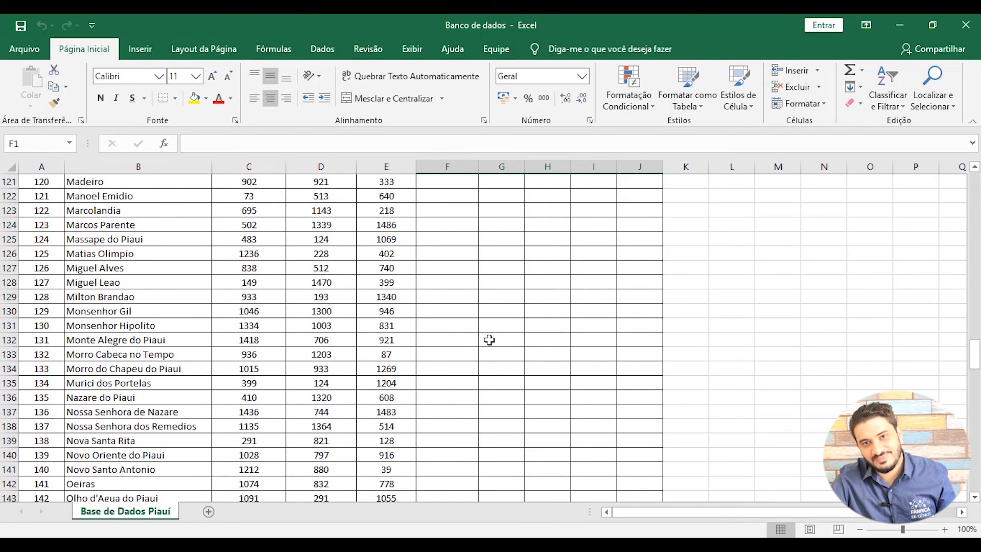
pyautogui.scroll(-20, 490, 340)
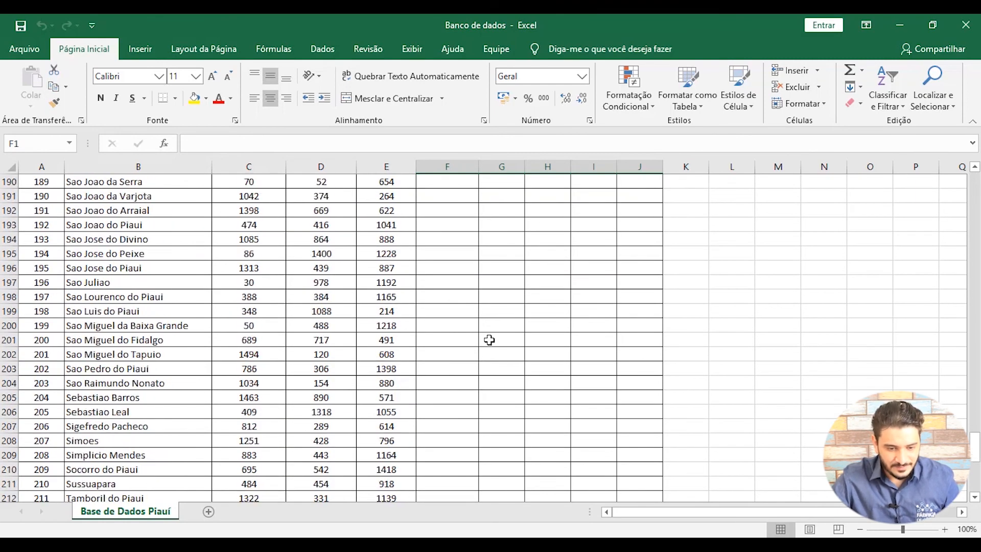
pyautogui.scroll(-6, 489, 340)
pyautogui.scroll(20, 339, 325)
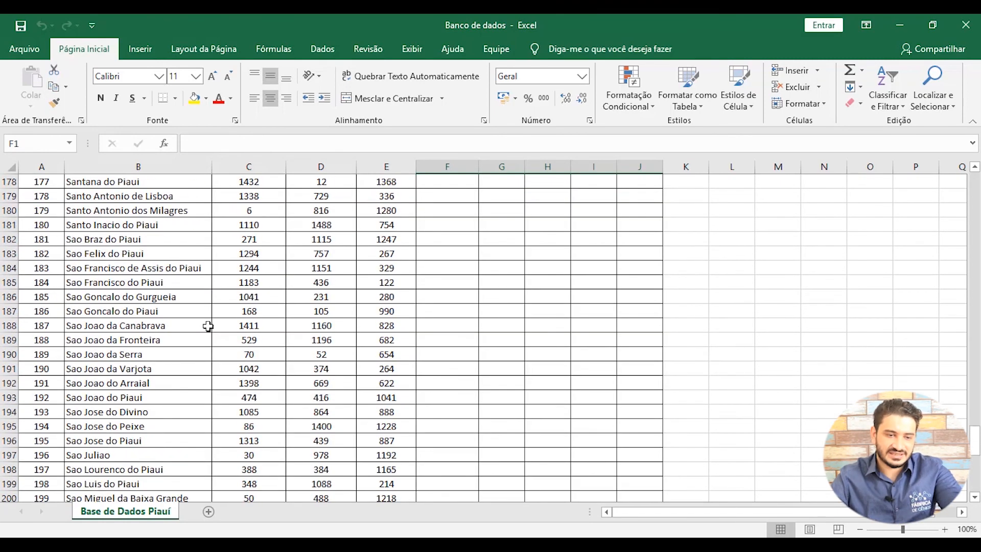
pyautogui.scroll(10, 208, 325)
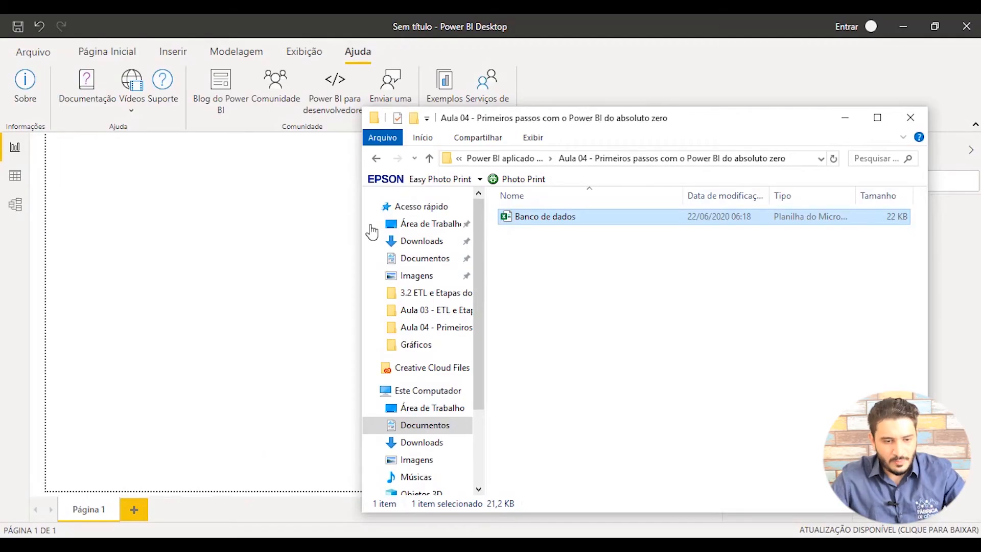
# - Return to Power BI Desktop, connect to the Banco de dados Excel workbook and preview its Base de Dados Piauí table
pyautogui.click(221, 230)
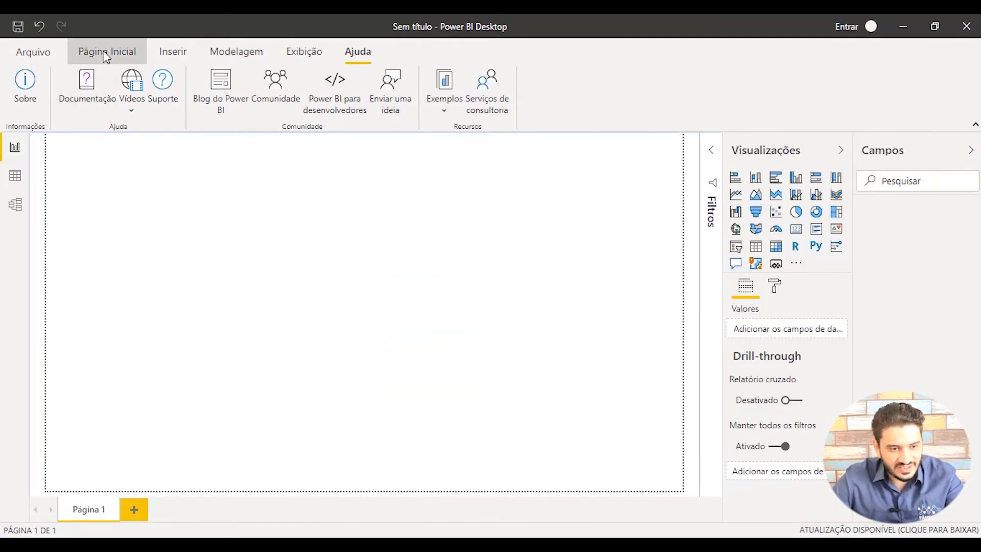
pyautogui.click(88, 55)
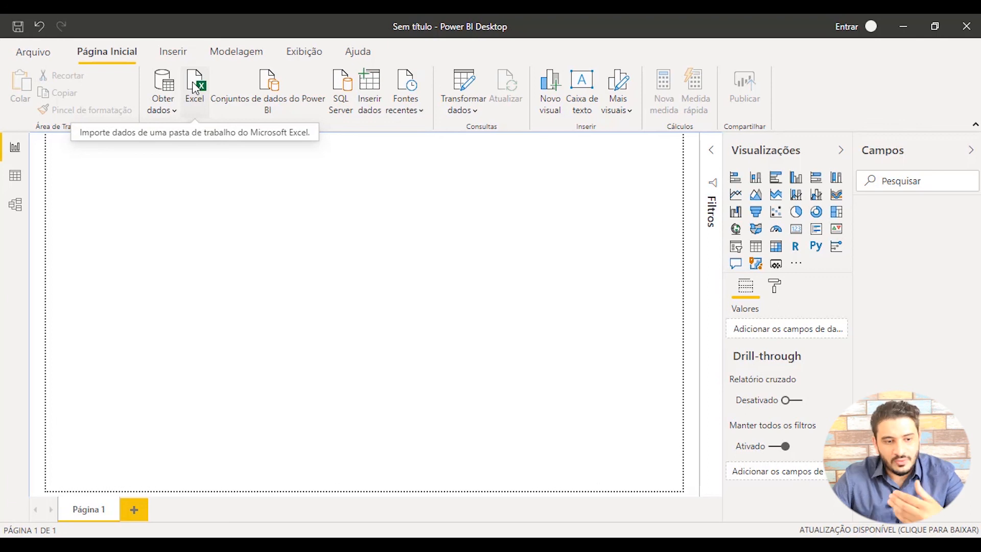
pyautogui.click(170, 110)
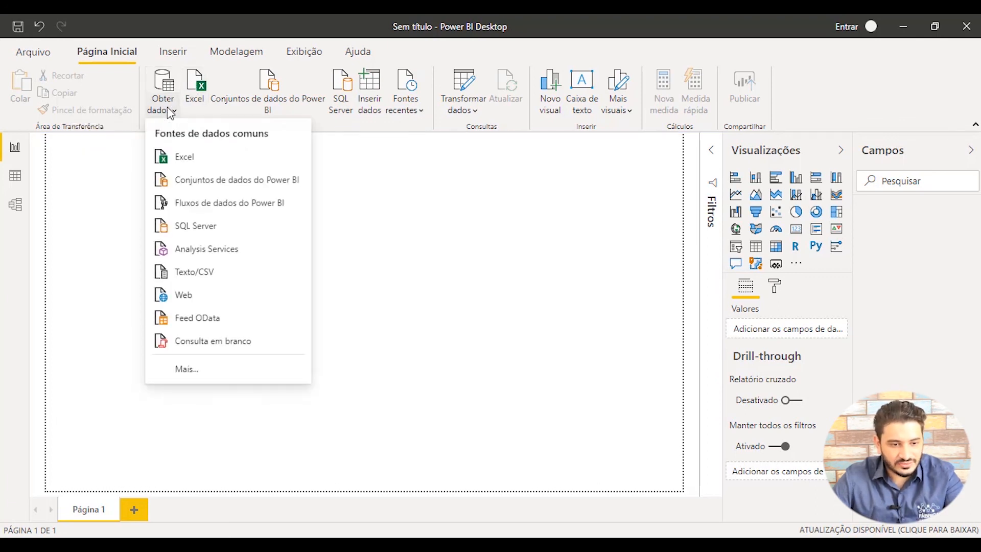
pyautogui.click(207, 161)
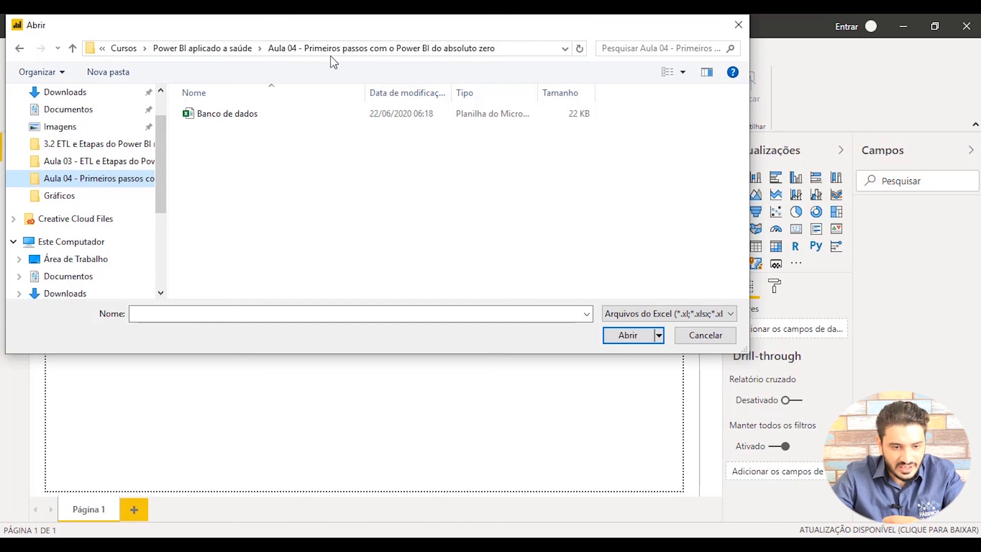
pyautogui.click(234, 114)
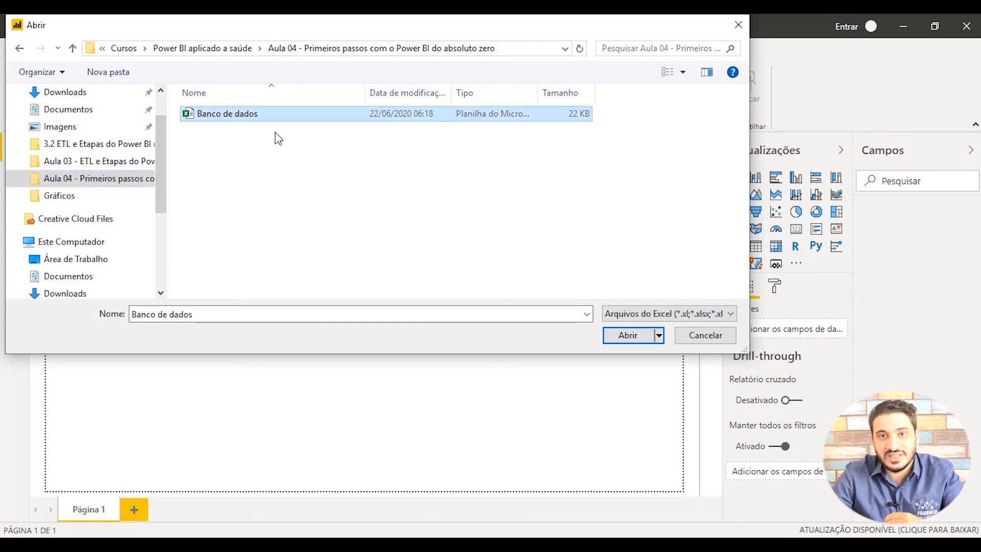
pyautogui.click(625, 334)
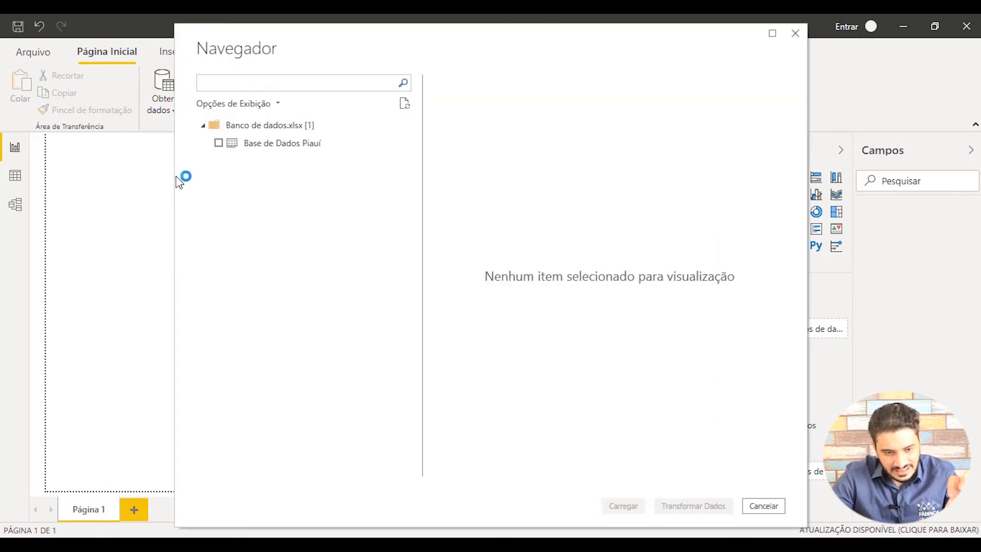
pyautogui.click(301, 145)
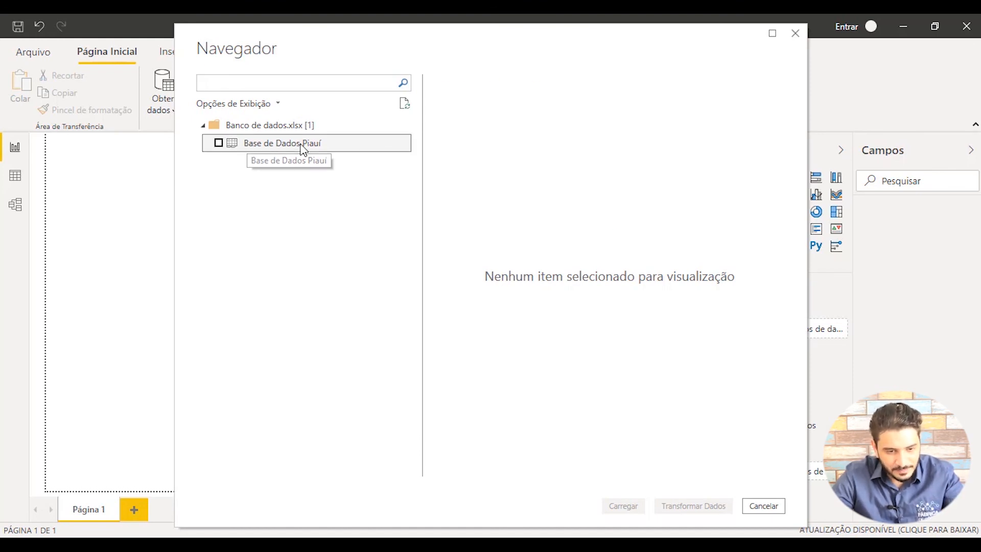
# - Reopen the Banco de dados workbook in Excel and check the name of its sheet
pyautogui.click(196, 545)
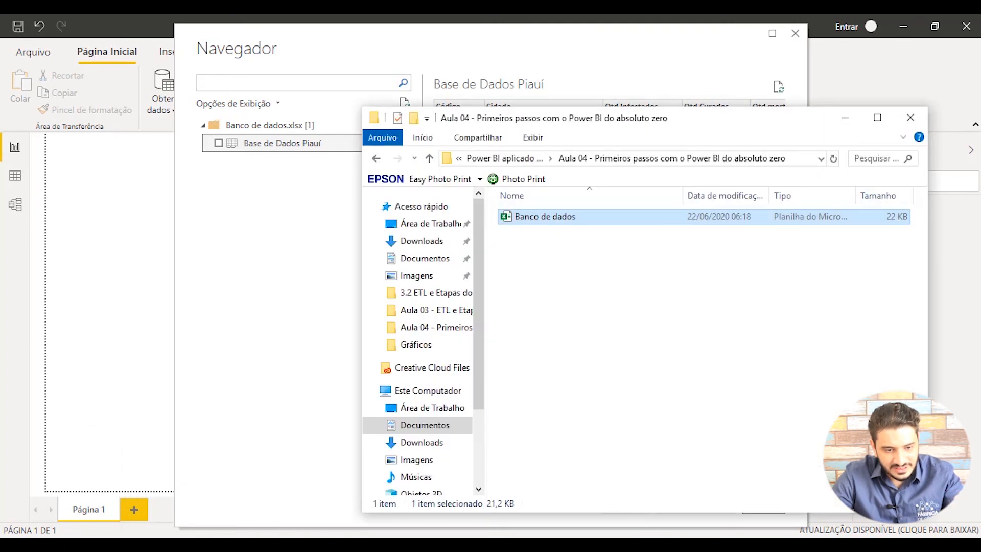
pyautogui.doubleClick(579, 219)
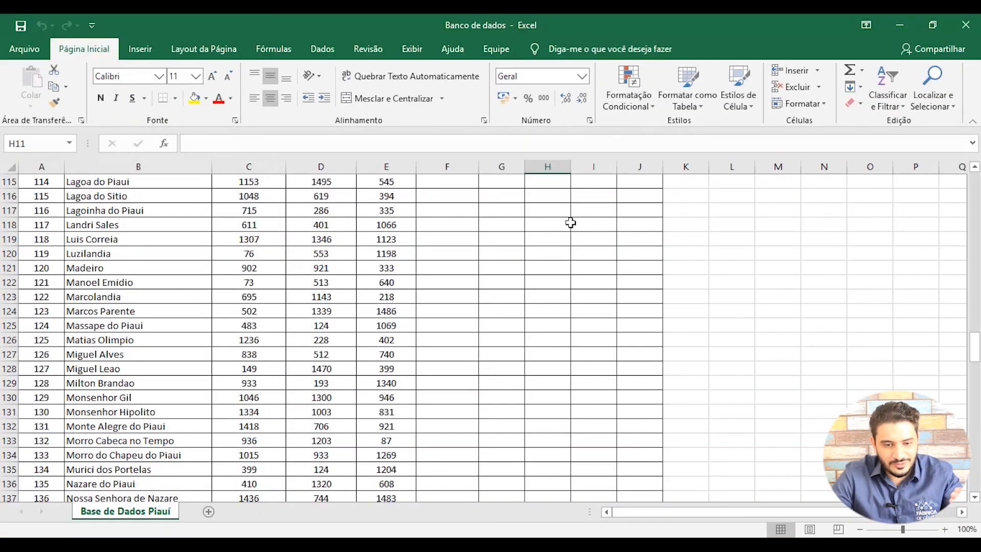
pyautogui.doubleClick(151, 511)
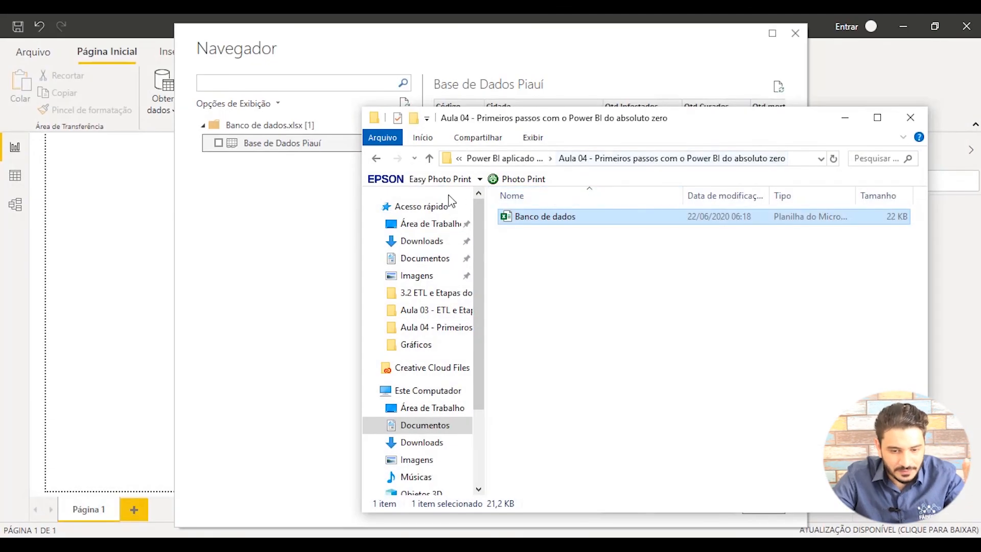
# - Return to the Navegador and examine the preview rows and columns of the Base de Dados Piauí table
pyautogui.click(281, 145)
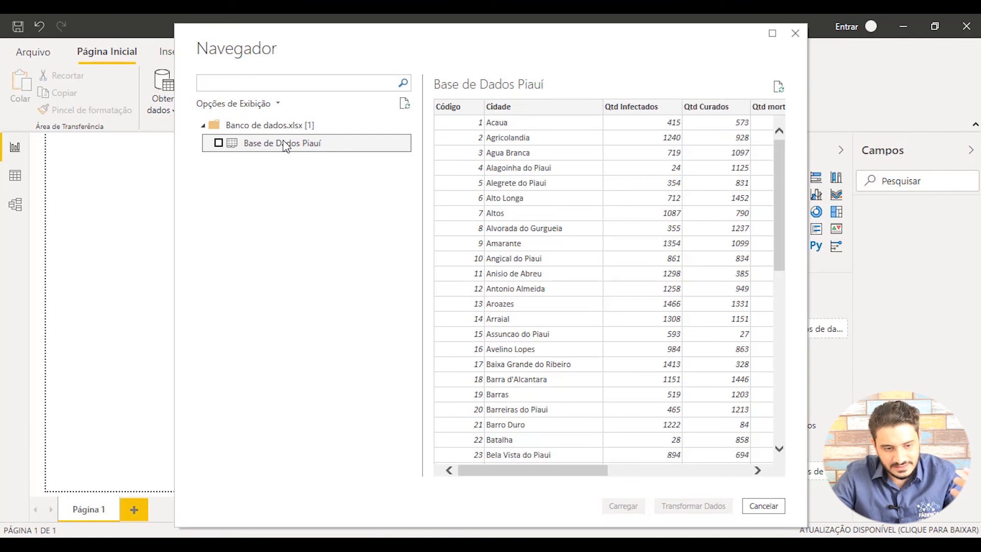
pyautogui.moveTo(544, 471); pyautogui.dragTo(479, 486)
pyautogui.scroll(-9, 503, 393)
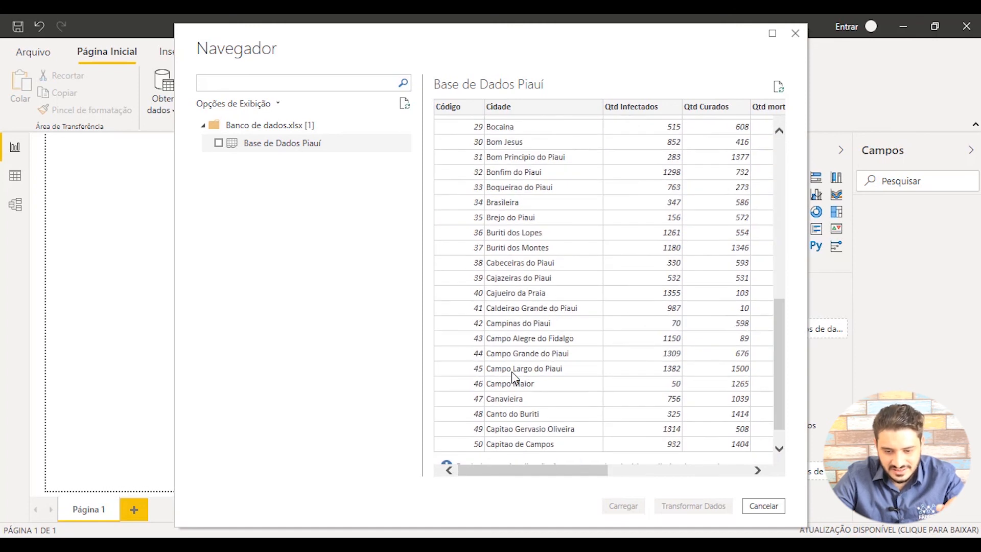
# - Select the Base de Dados Piauí table in the Navegador and open it for transformation in the Power Query Editor
pyautogui.scroll(10, 511, 378)
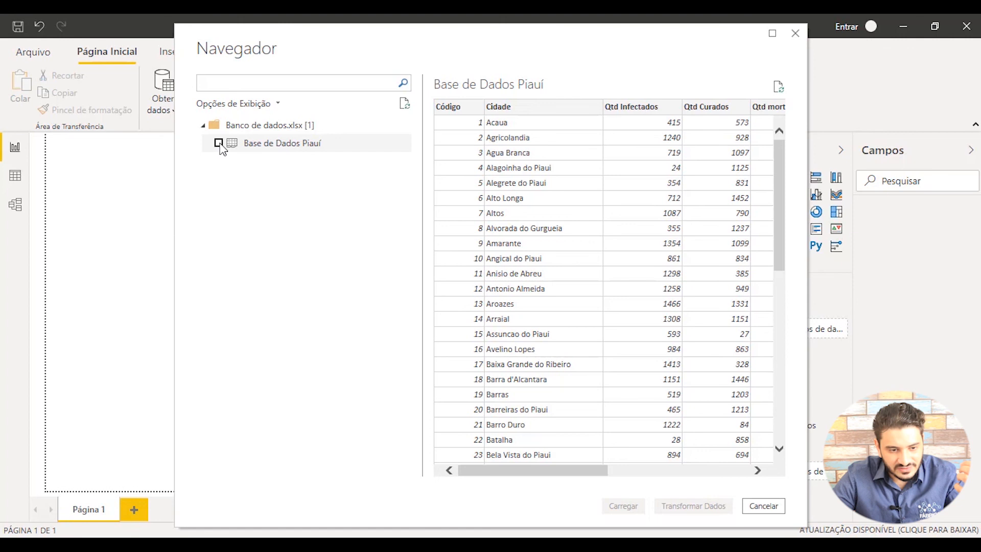
pyautogui.click(219, 143)
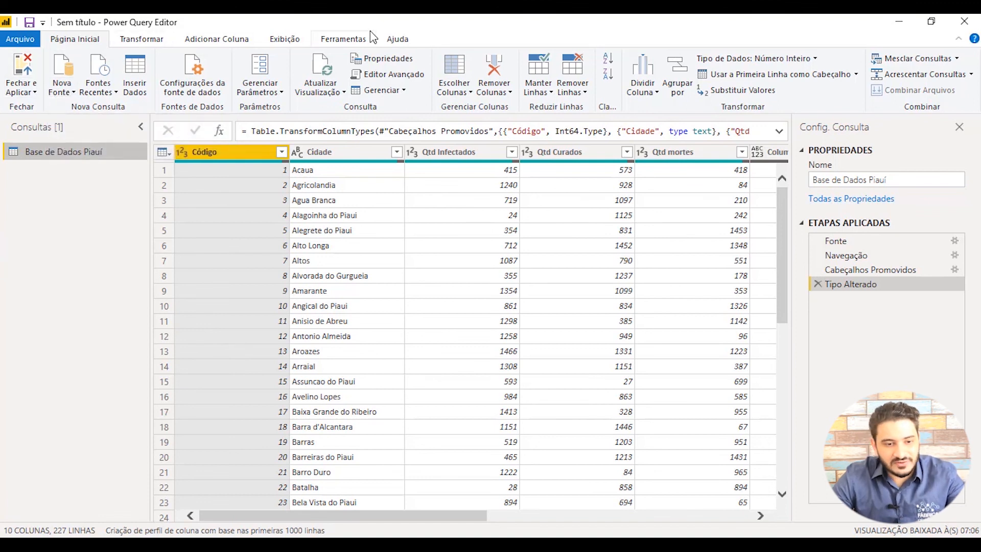
# - Look over the transformation and column-adding commands of the Power Query Editor, and return to the main commands
pyautogui.click(148, 40)
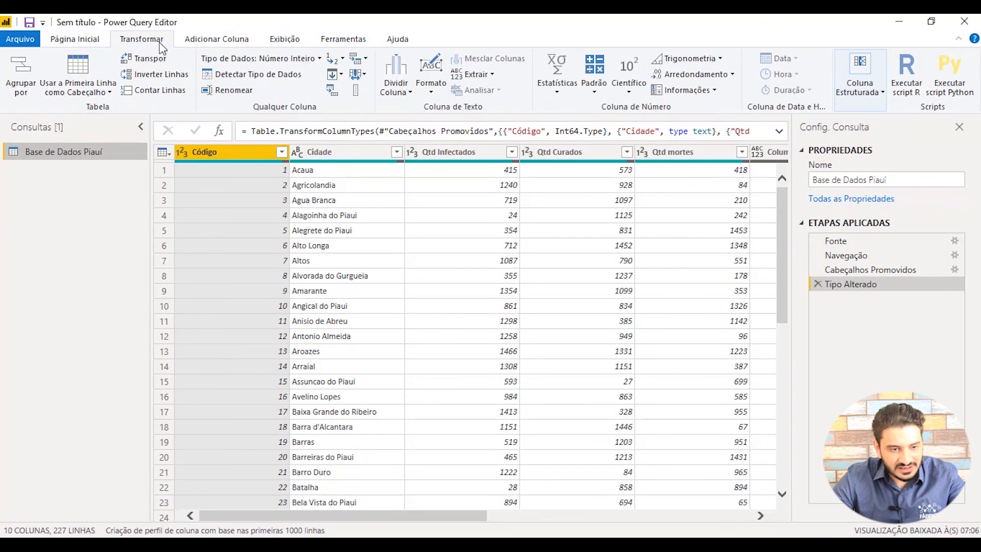
pyautogui.click(190, 46)
pyautogui.click(93, 39)
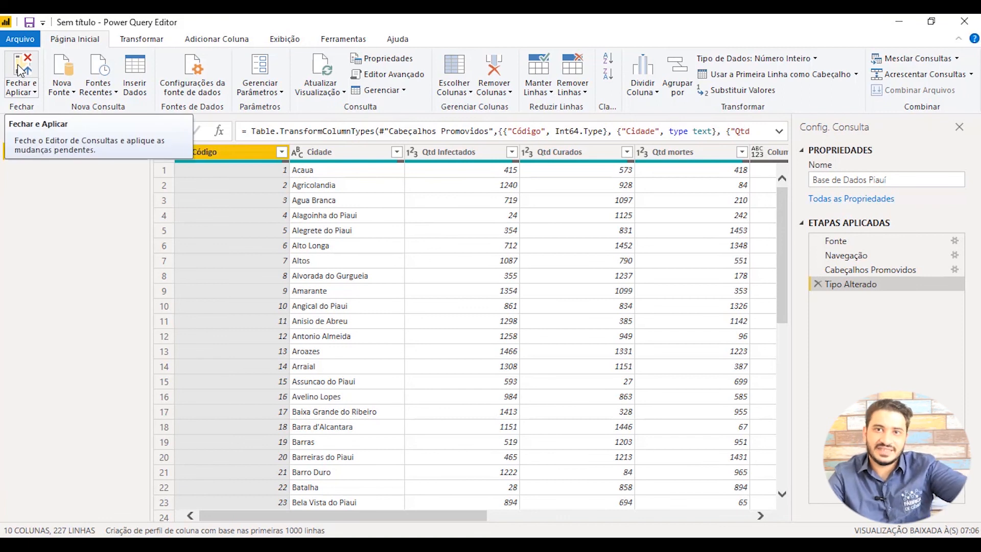
# - View the options for adding a new data source and creating a table manually, closing both dialogs without adding anything
pyautogui.click(65, 95)
pyautogui.click(68, 68)
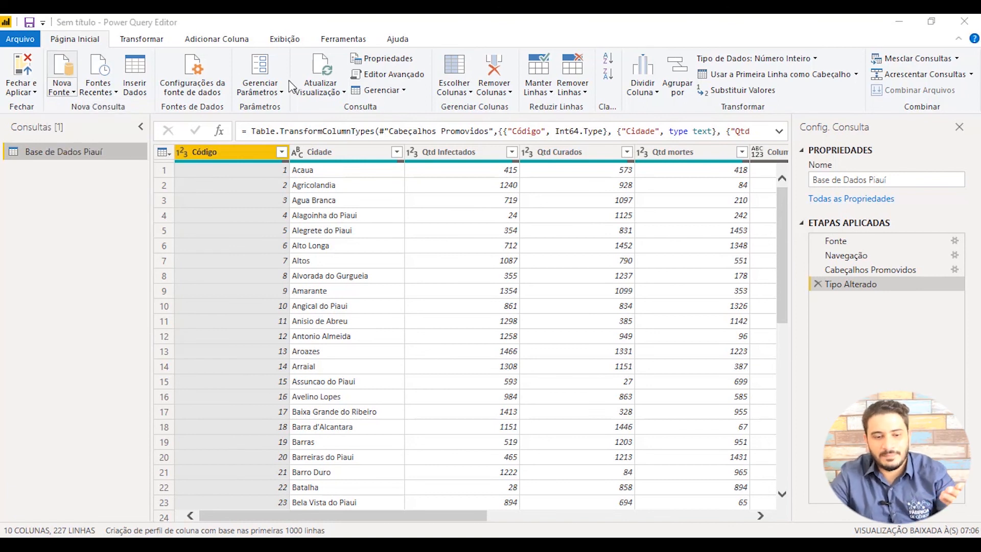
pyautogui.click(74, 67)
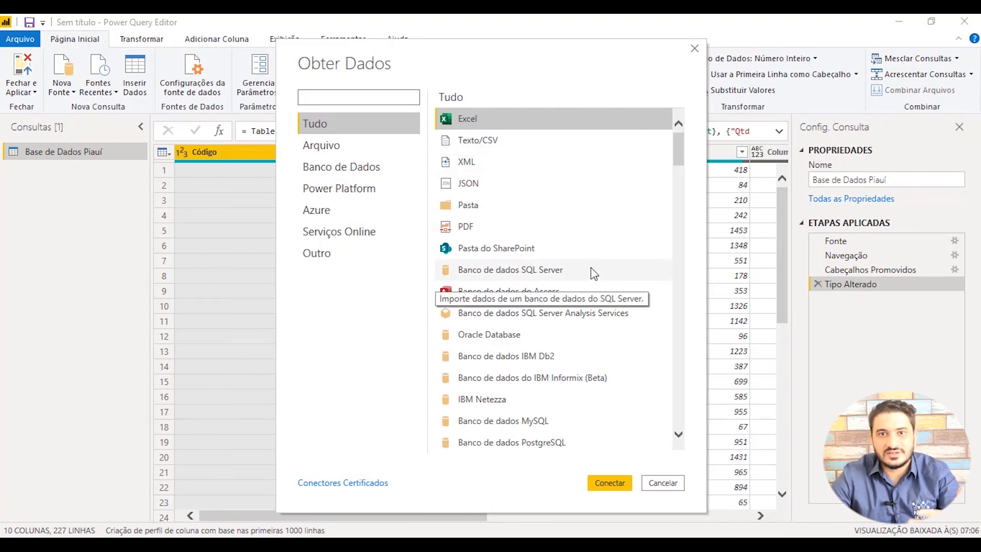
pyautogui.press('Escape')
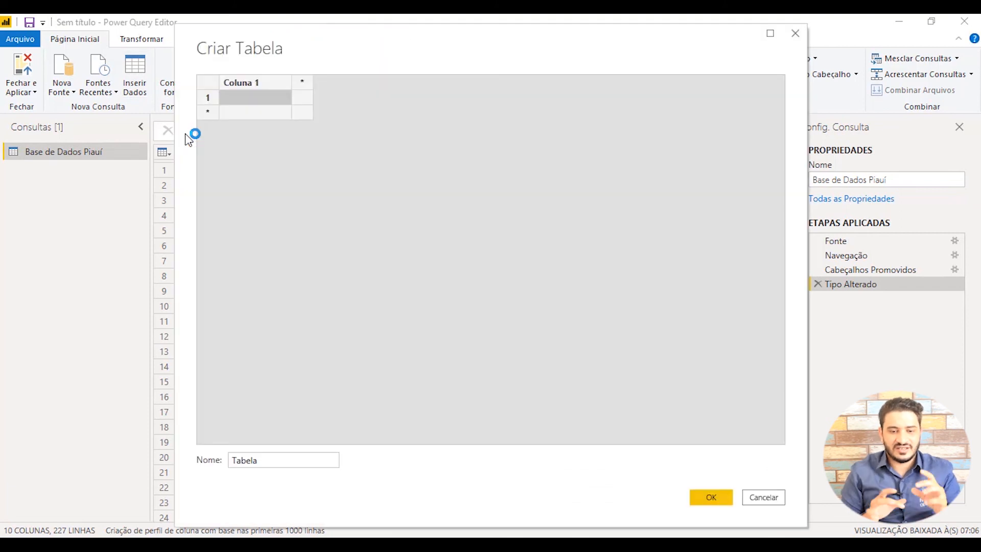
pyautogui.press('Escape')
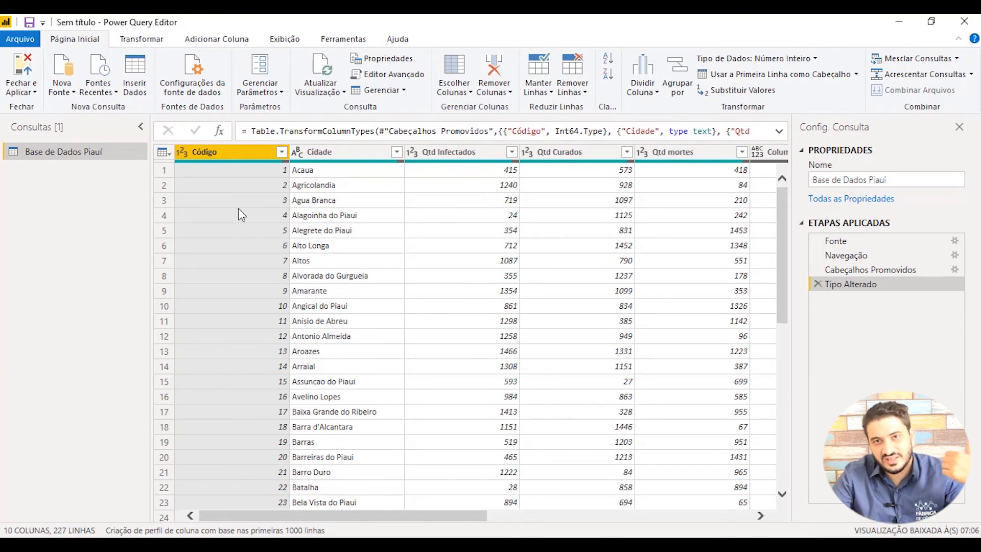
# - Highlight the Table.TransformColumnTypes formula of the Tipo Alterado step to point it out, and leave it unedited
pyautogui.click(247, 128)
pyautogui.keyDown('shift'); pyautogui.click(702, 131); pyautogui.keyUp('shift')
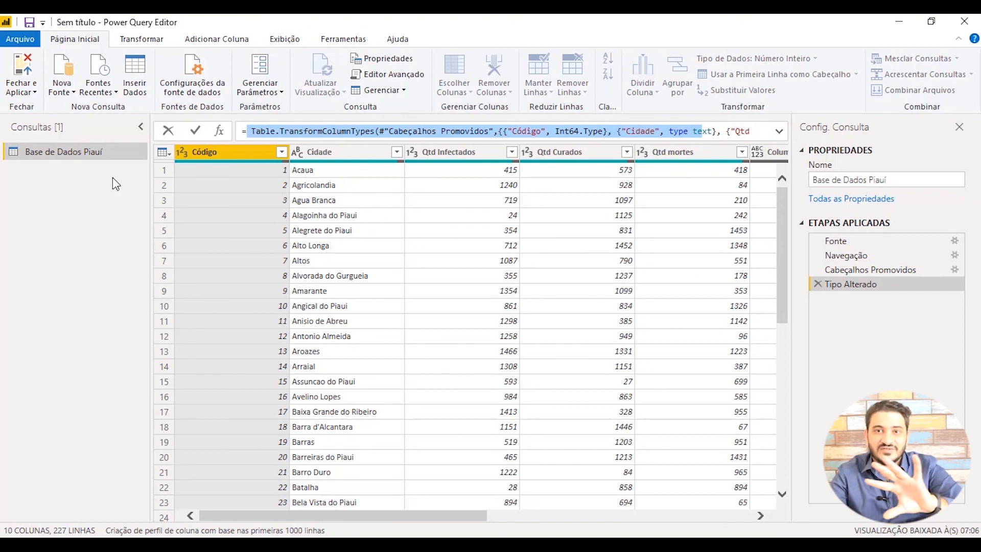
pyautogui.click(114, 195)
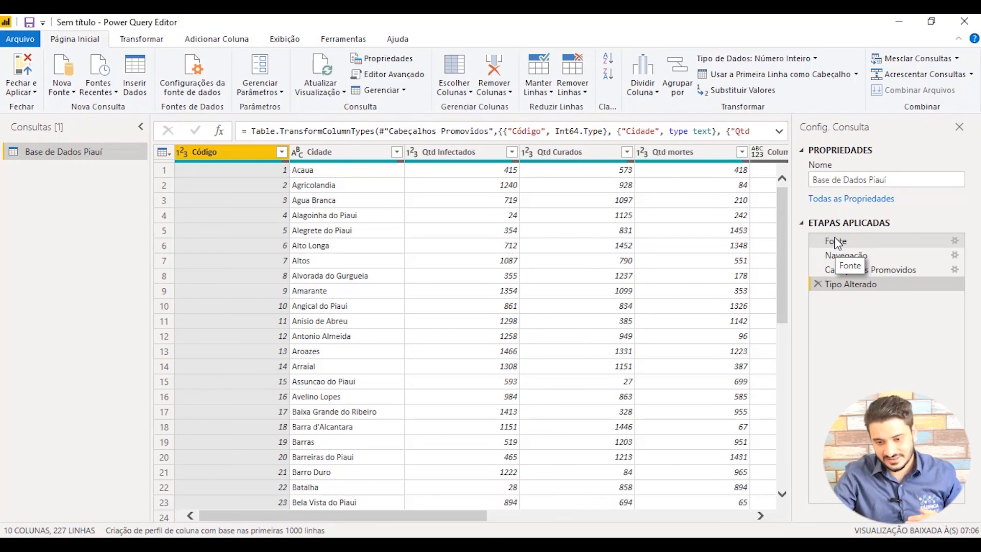
# - Review the query's applied steps Navegação, Cabeçalhos Promovidos and Tipo Alterado one after another
pyautogui.click(890, 256)
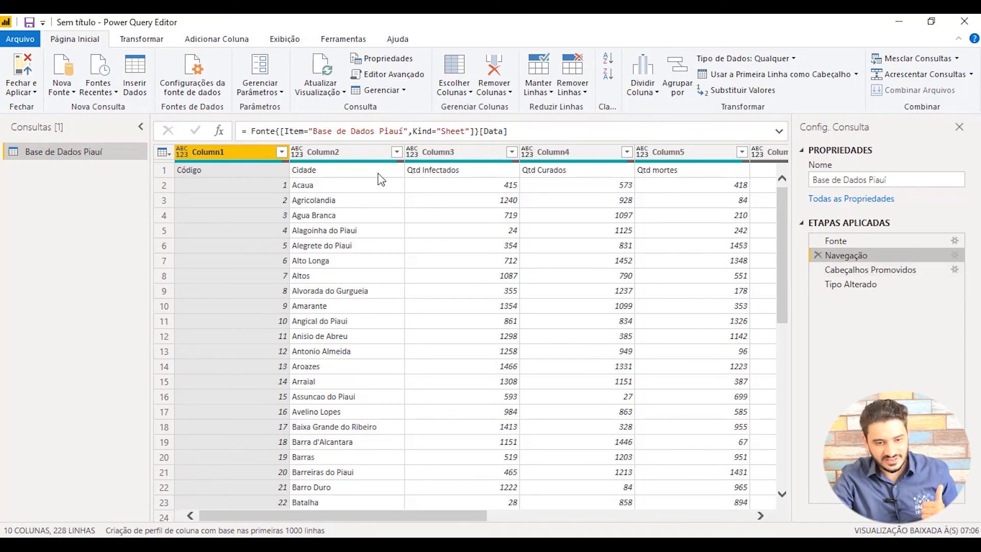
pyautogui.click(873, 270)
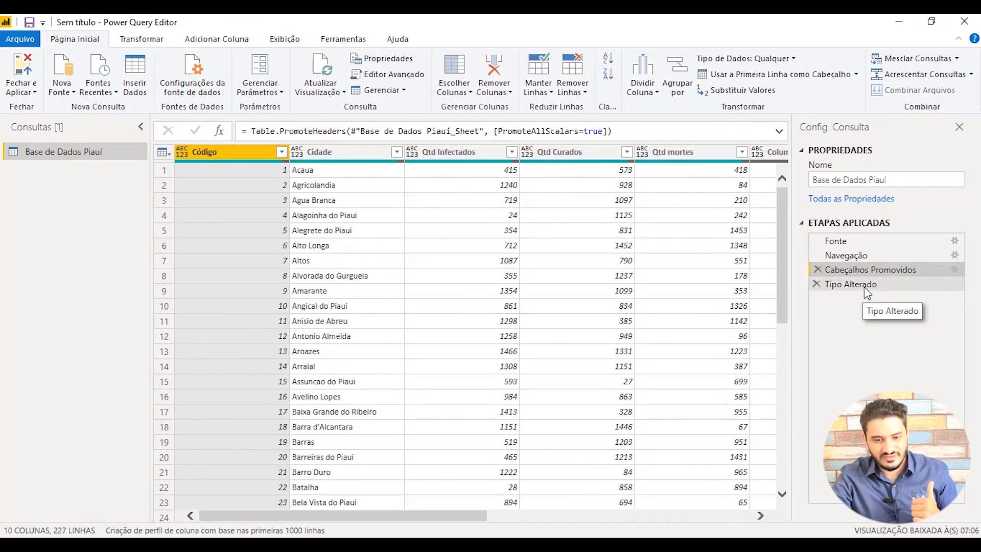
pyautogui.click(863, 285)
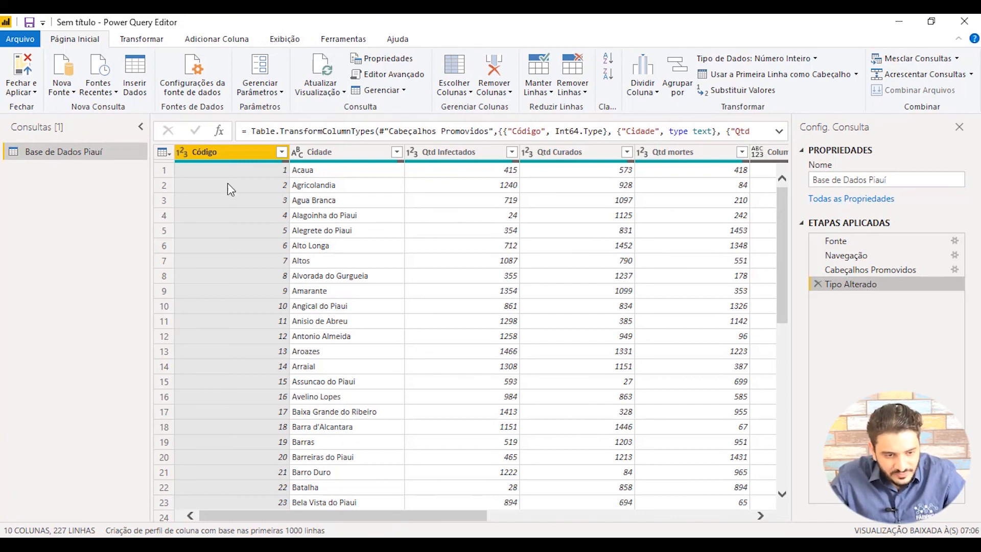
# - Try changing the Código column's type to Texto as a new step, and delete that applied step
pyautogui.click(183, 155)
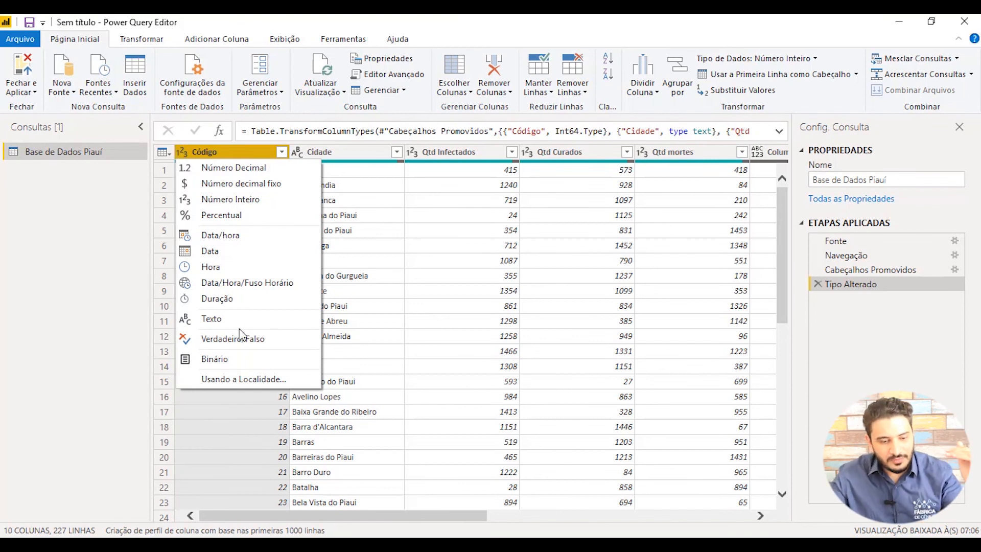
pyautogui.click(246, 315)
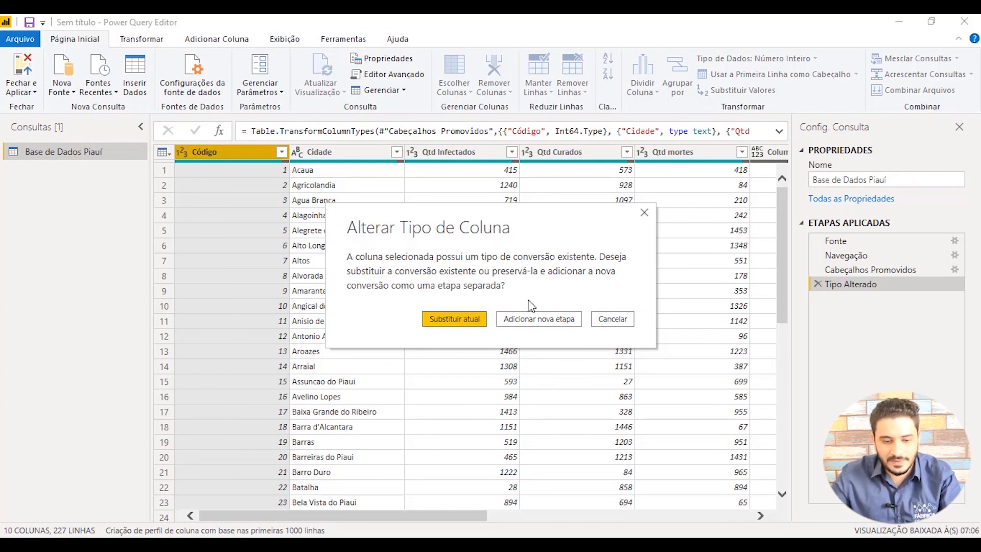
pyautogui.click(542, 323)
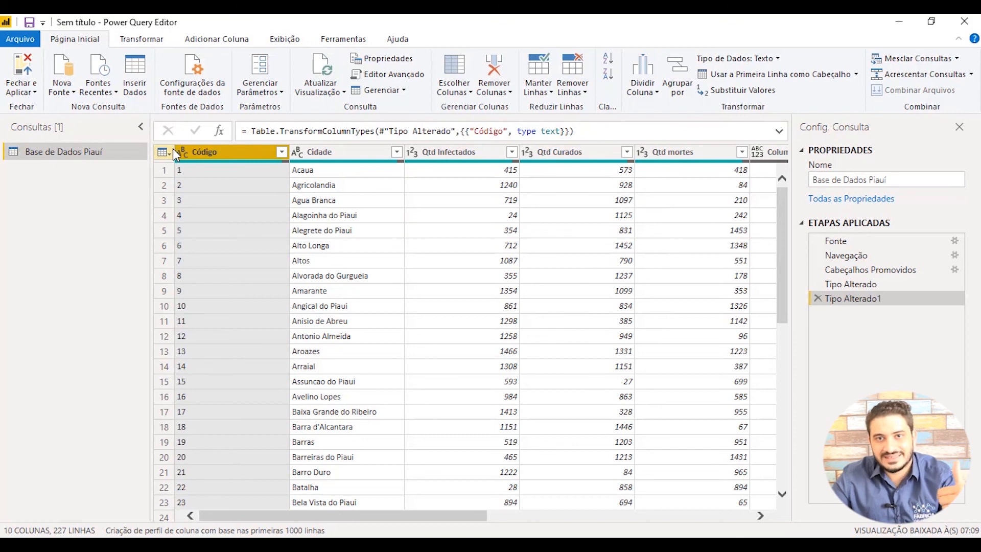
pyautogui.click(817, 298)
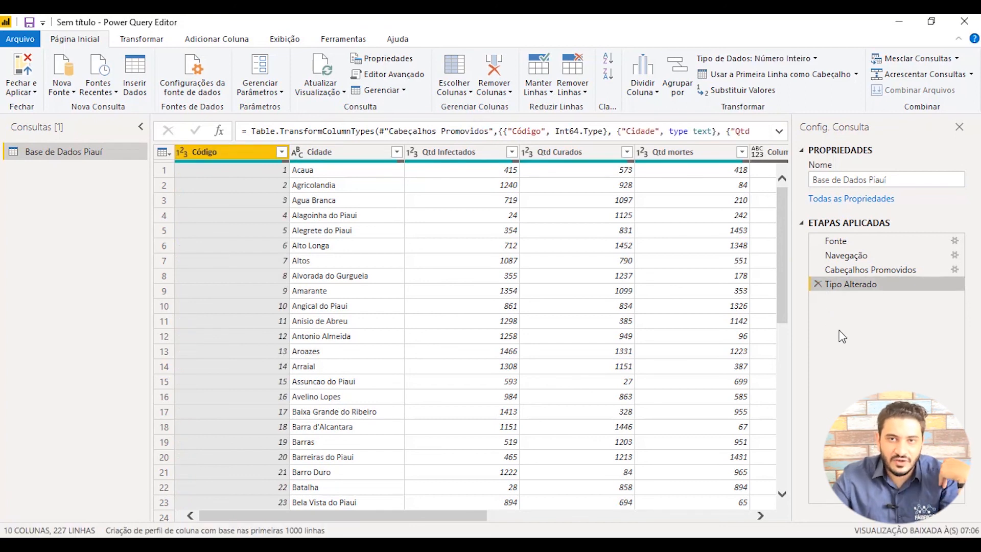
# - Change the Código column's data type to Texto, adding the conversion as a separate new step
pyautogui.click(183, 153)
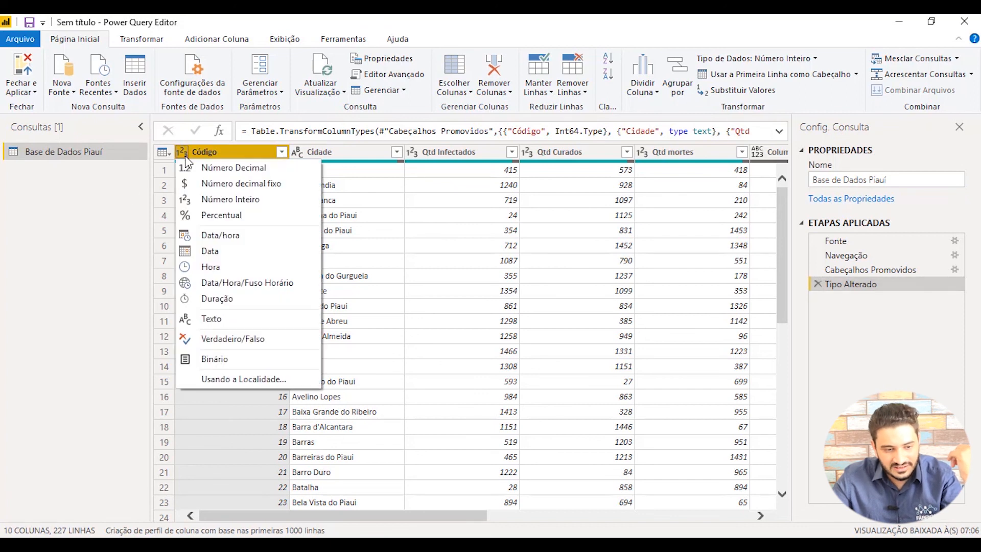
pyautogui.click(246, 318)
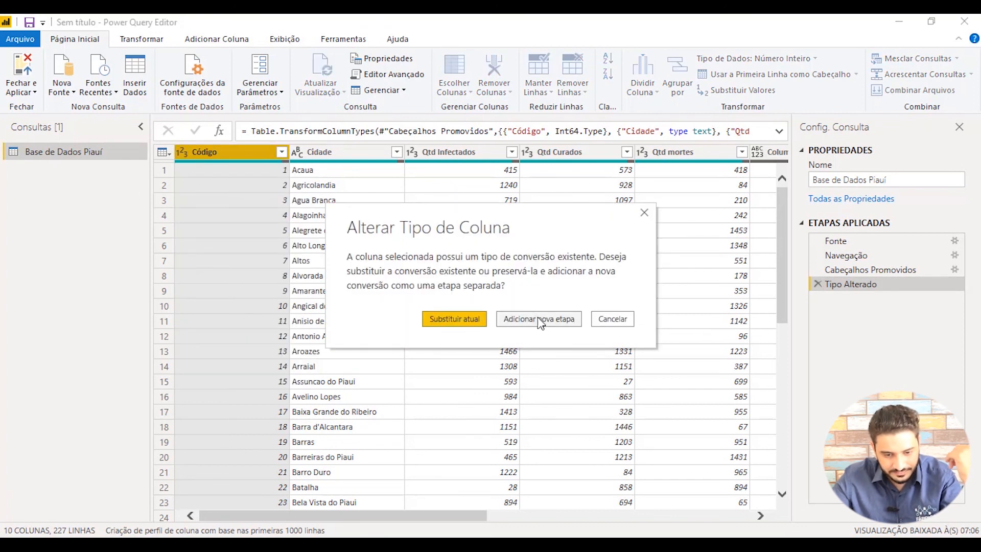
pyautogui.click(539, 319)
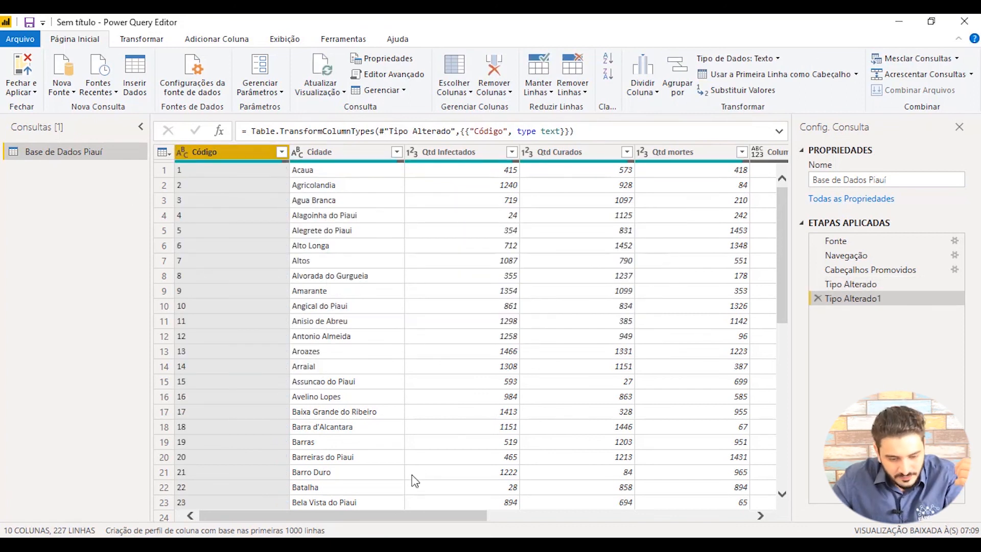
# - Keep only the columns Código, Cidade, Qtd Infectados, Qtd Curados and Qtd mortes by removing all other columns
pyautogui.moveTo(397, 518); pyautogui.dragTo(298, 504)
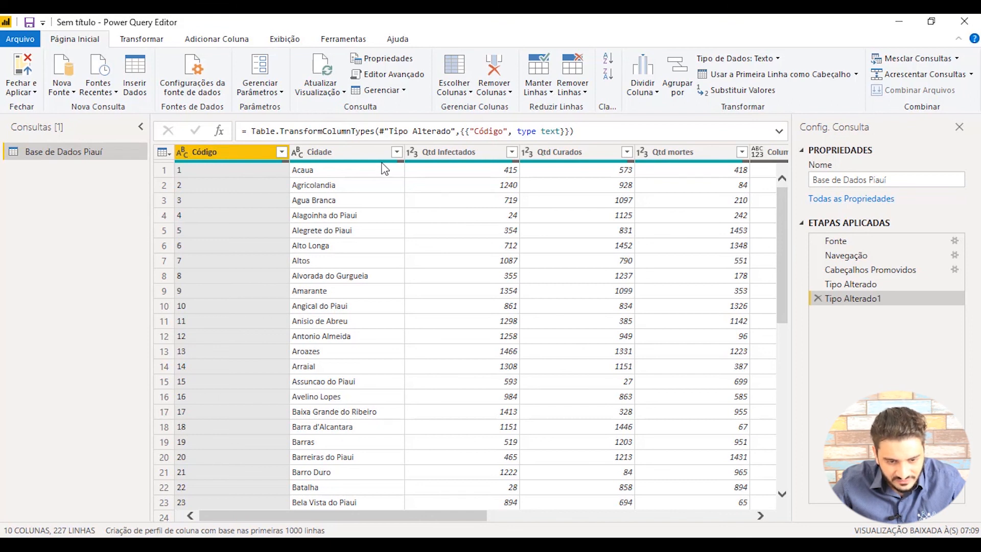
pyautogui.keyDown('shift'); pyautogui.click(458, 152); pyautogui.keyUp('shift')
pyautogui.keyDown('shift'); pyautogui.click(577, 155); pyautogui.keyUp('shift')
pyautogui.keyDown('shift'); pyautogui.click(703, 154); pyautogui.keyUp('shift')
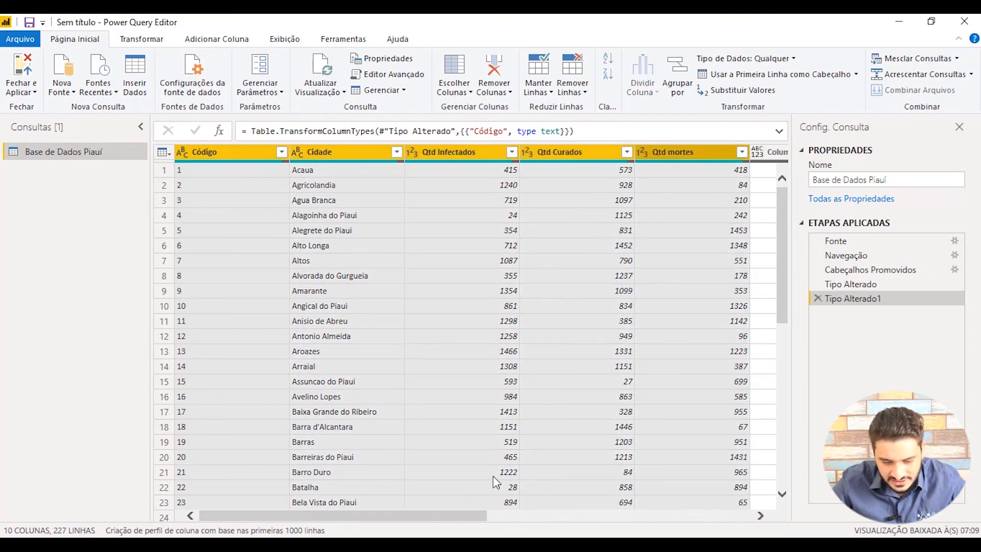
pyautogui.moveTo(437, 515); pyautogui.dragTo(332, 531)
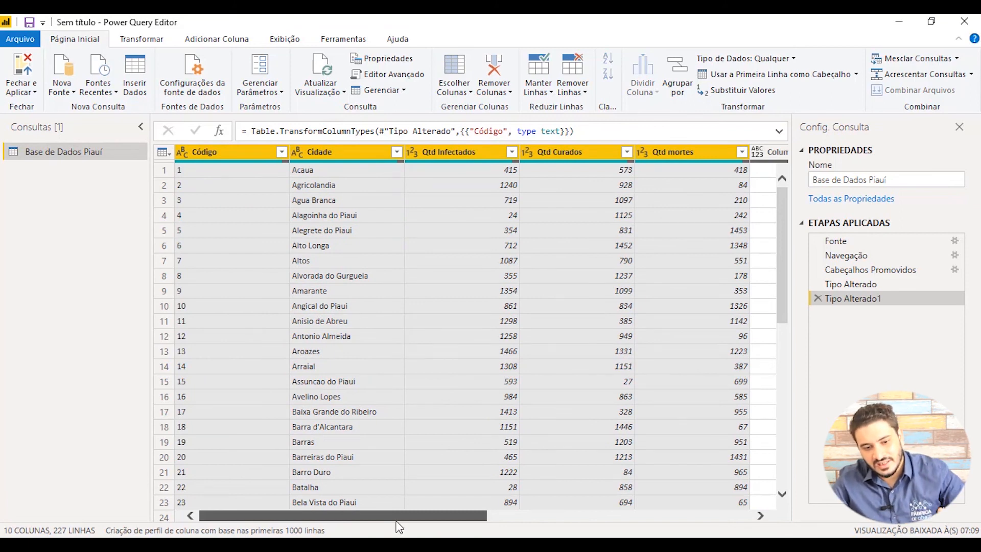
pyautogui.rightClick(590, 154)
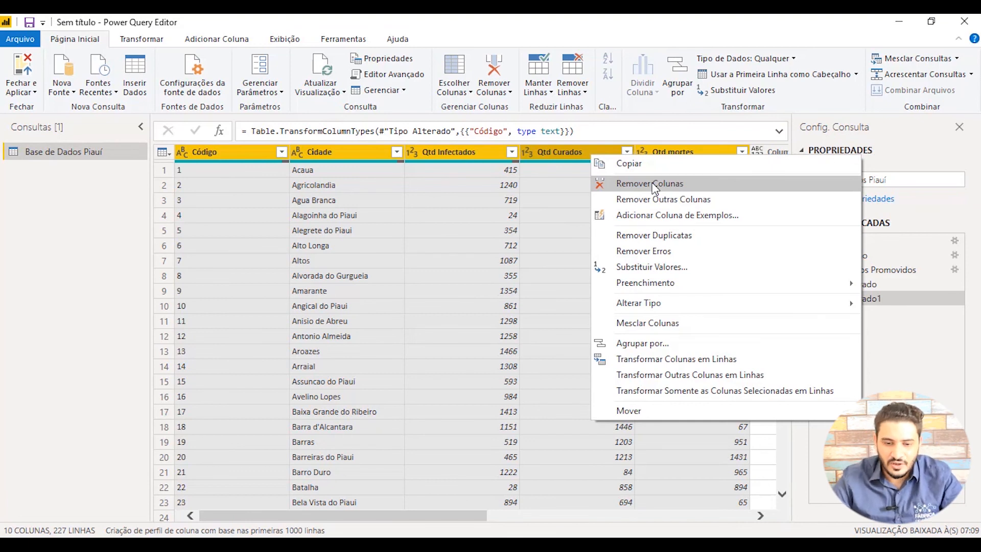
pyautogui.click(697, 201)
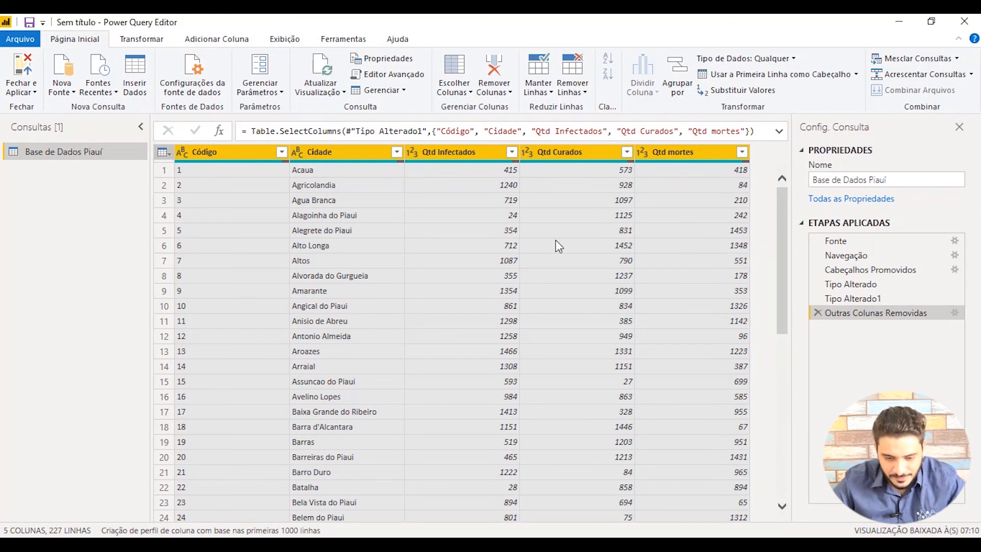
# - Inspect the null rows at the end of the table and remove all blank rows from the query
pyautogui.scroll(-6, 556, 240)
pyautogui.scroll(-20, 556, 240)
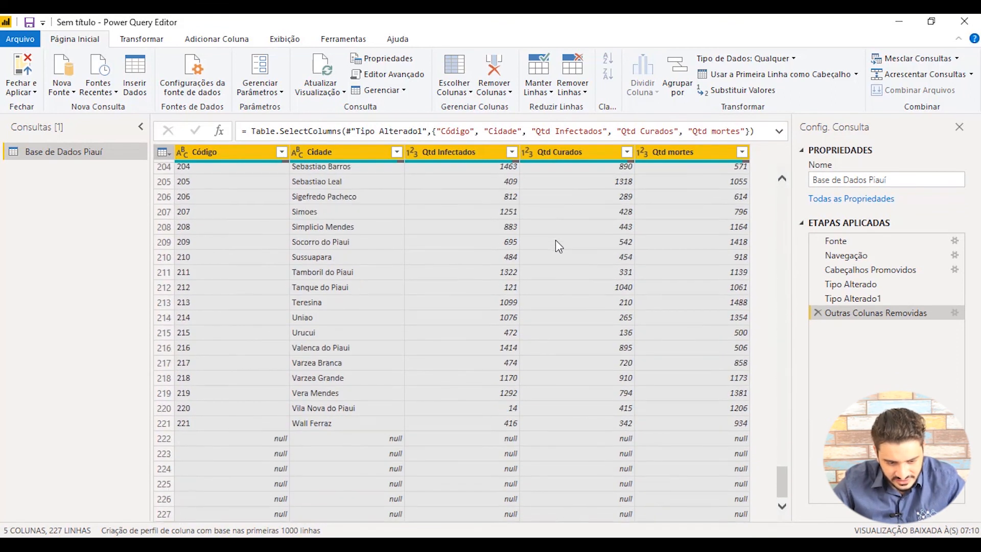
pyautogui.click(278, 438)
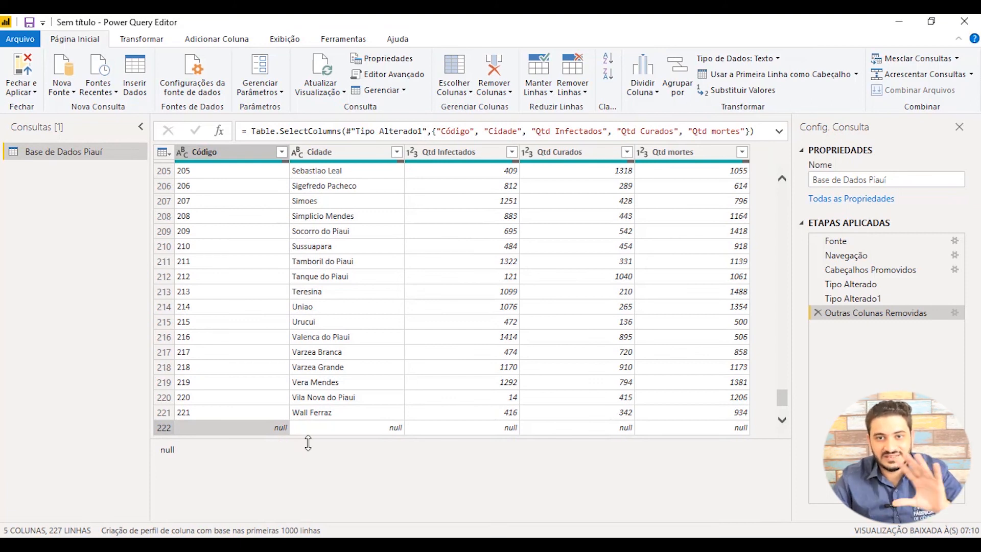
pyautogui.scroll(-2, 383, 367)
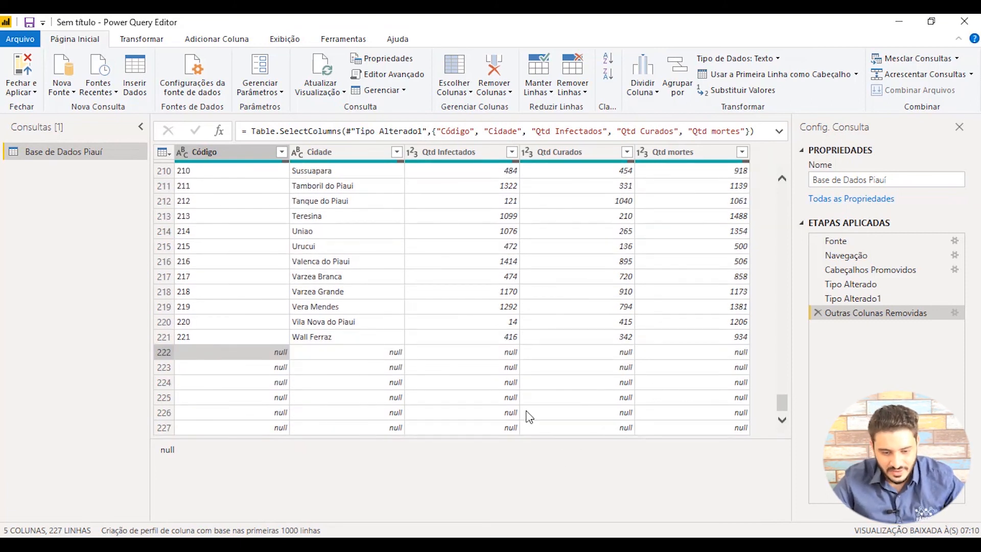
pyautogui.click(359, 357)
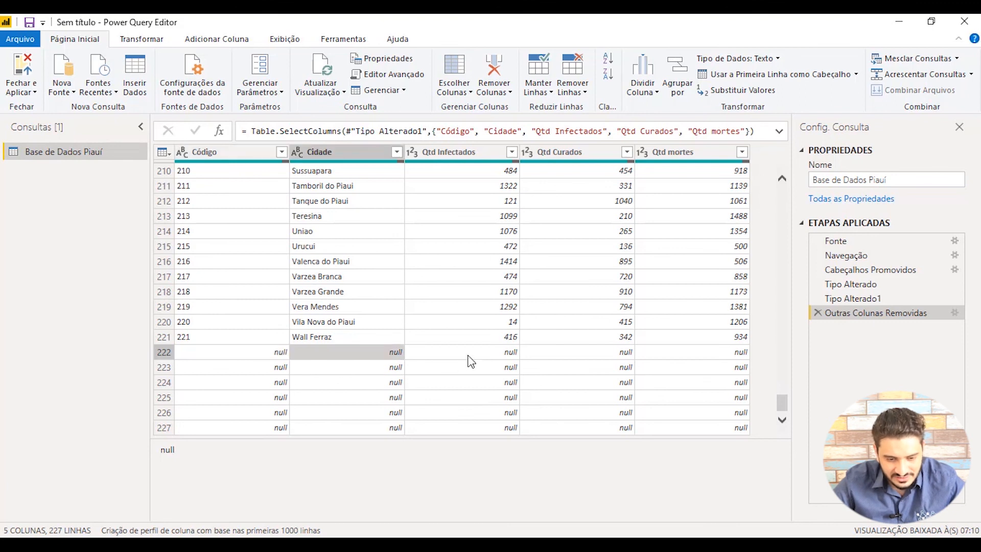
pyautogui.click(470, 356)
pyautogui.click(566, 354)
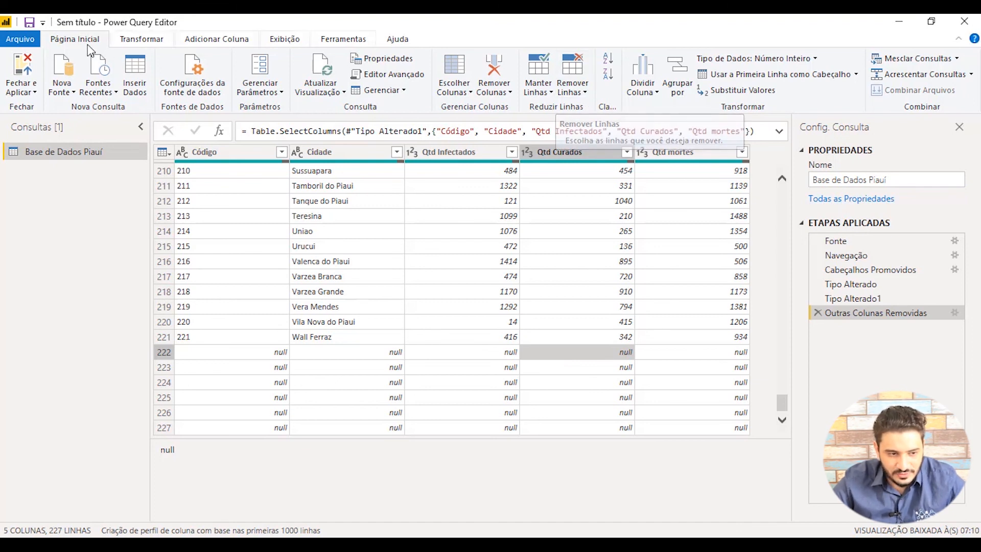
pyautogui.click(569, 91)
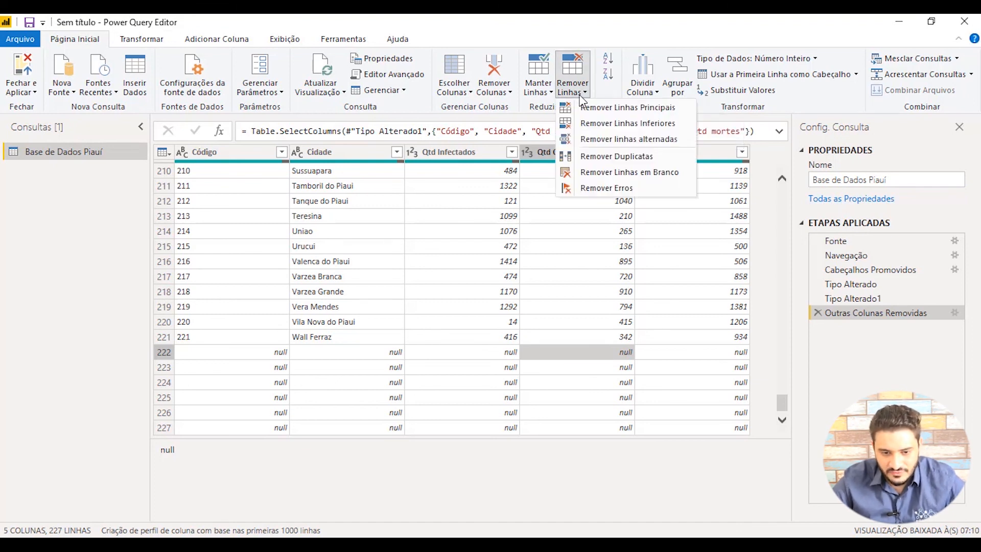
pyautogui.click(657, 174)
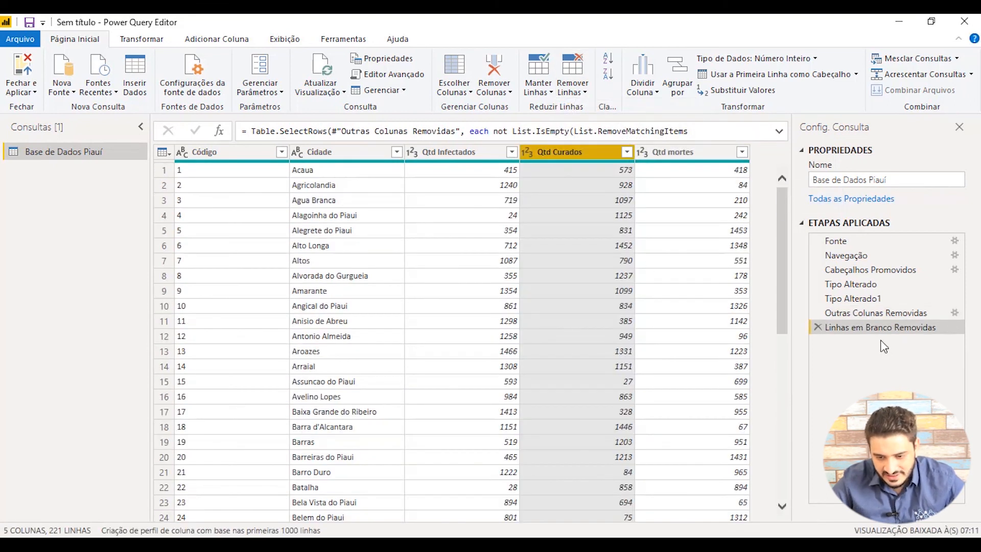
# - Check the table through its last row, and apply the query changes while closing the Power Query Editor
pyautogui.moveTo(778, 227); pyautogui.dragTo(785, 524)
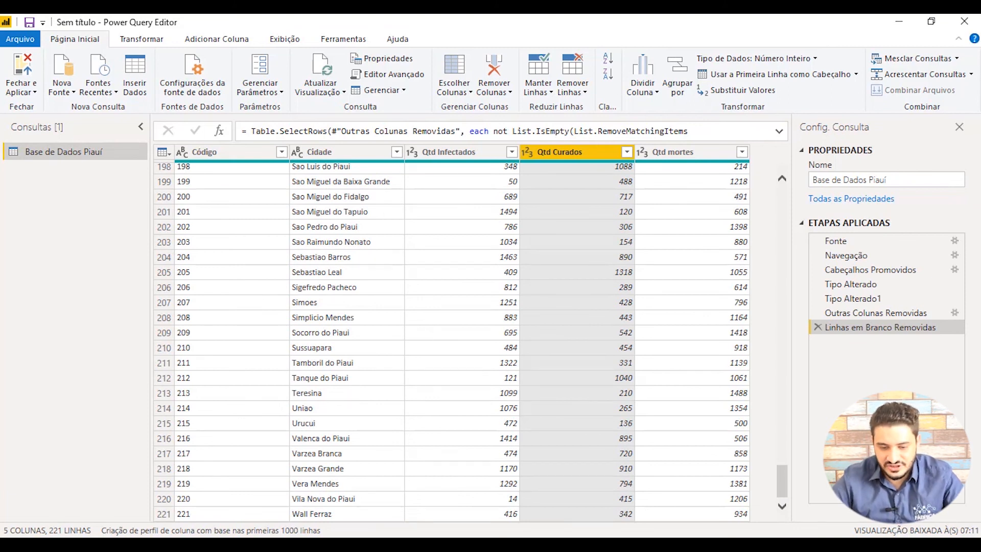
pyautogui.moveTo(781, 477); pyautogui.dragTo(744, 225)
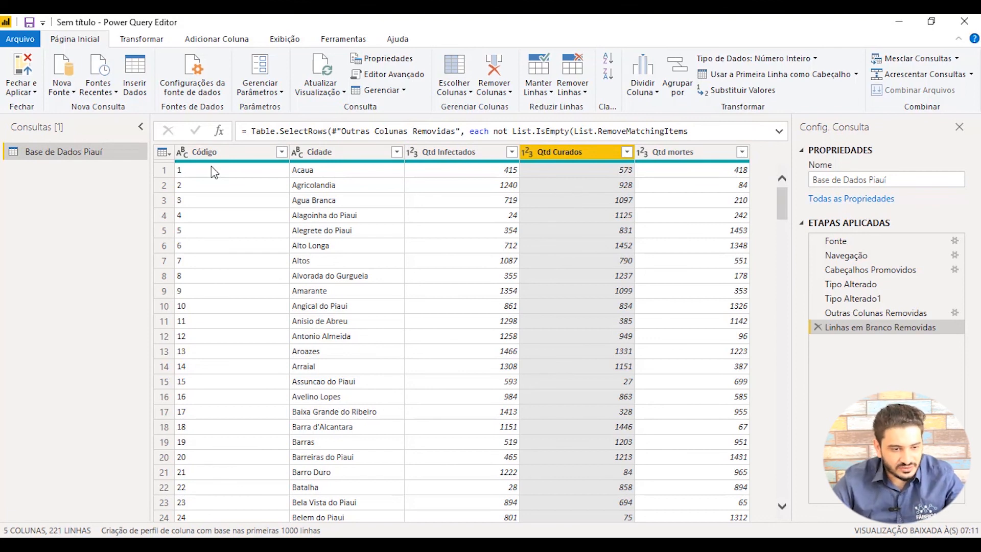
pyautogui.click(28, 66)
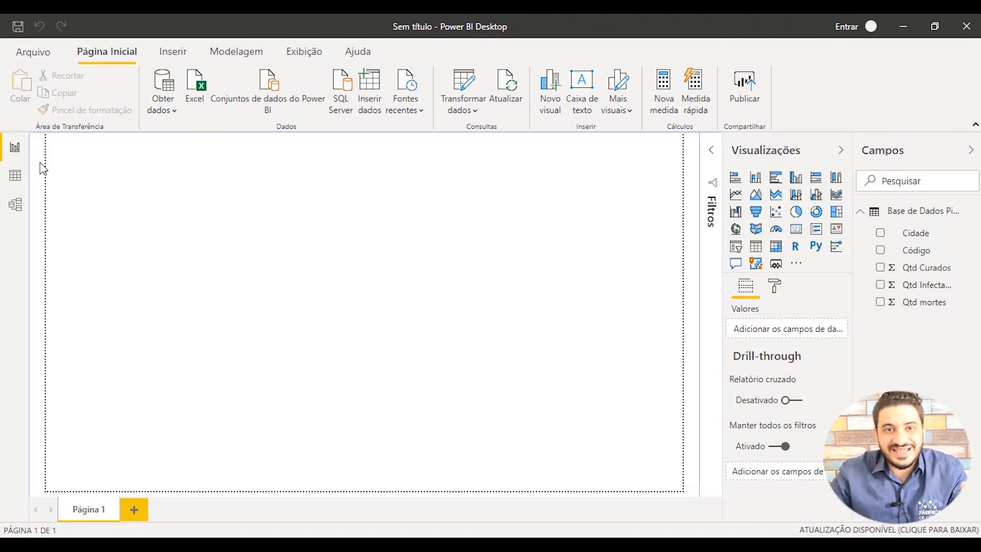
# - Review the loaded Base de Dados Piauí table in the model view and scan its rows in the data view
pyautogui.click(15, 207)
pyautogui.moveTo(125, 175); pyautogui.dragTo(104, 196)
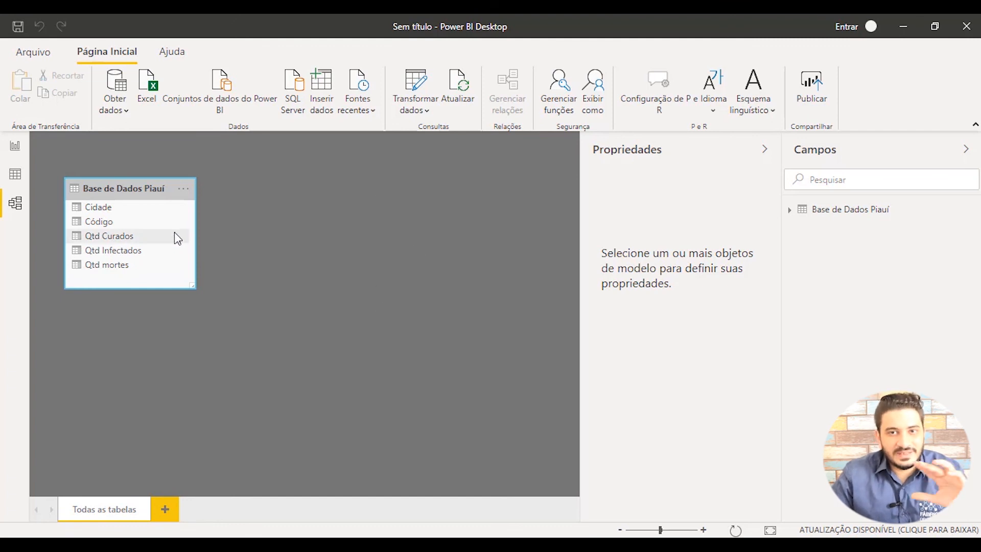
pyautogui.click(15, 174)
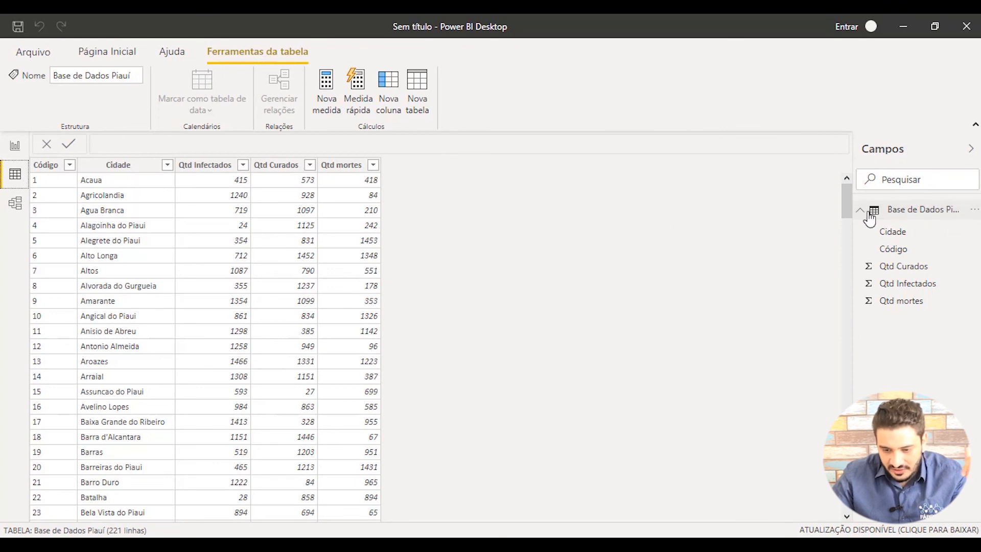
pyautogui.click(905, 215)
pyautogui.click(905, 215)
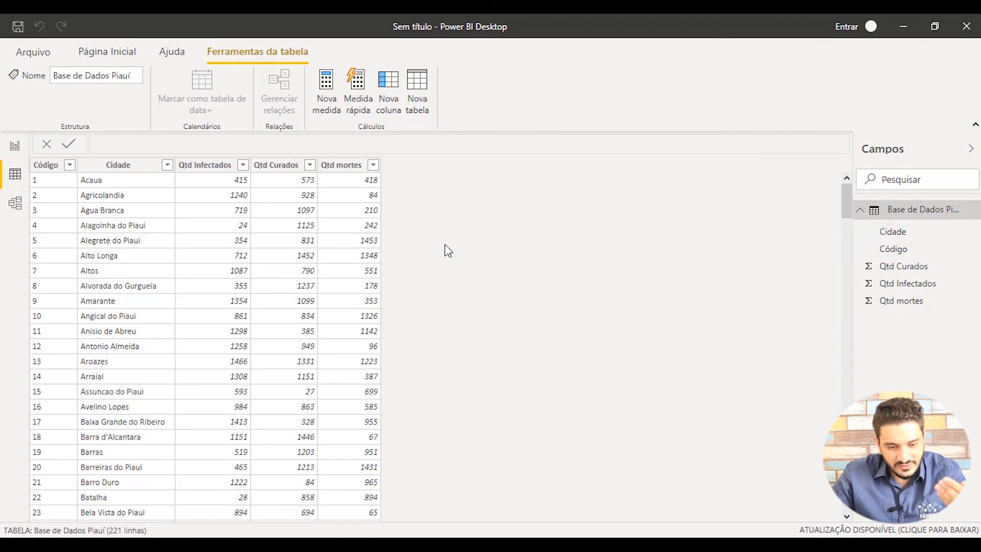
pyautogui.scroll(-20, 448, 250)
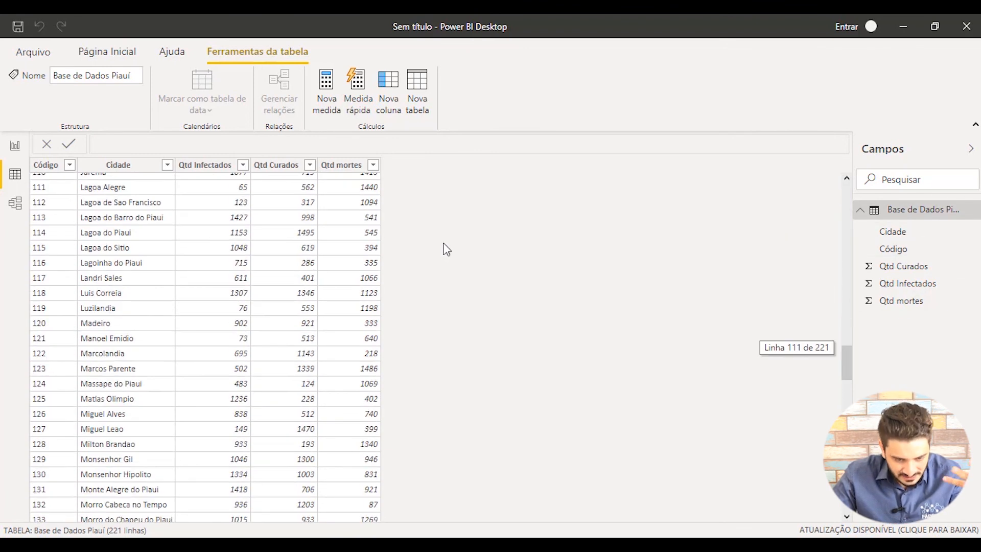
pyautogui.scroll(-10, 445, 248)
pyautogui.scroll(20, 396, 254)
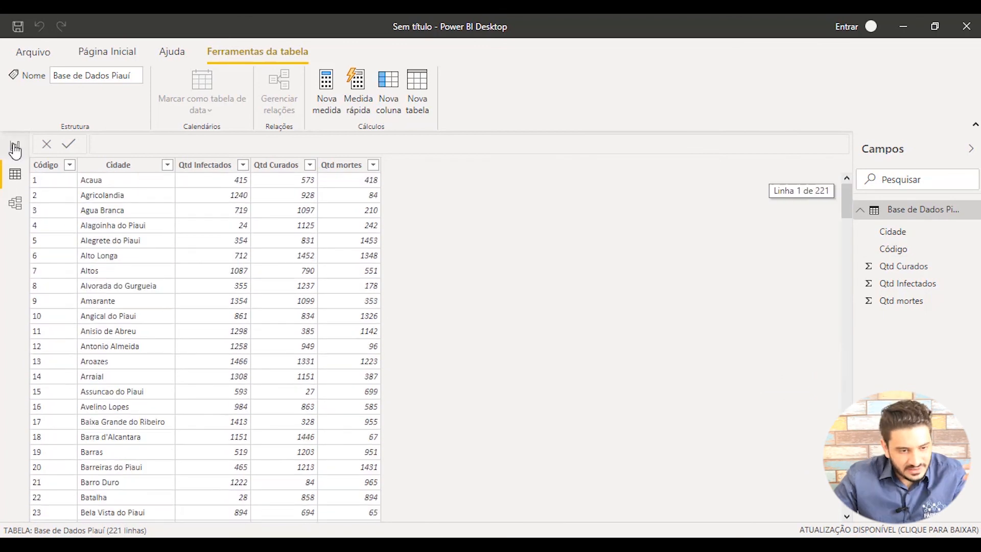
# - Add a Qtd mortes chart to the report page, enlarge it and align it with the page's upper-left corner
pyautogui.click(15, 148)
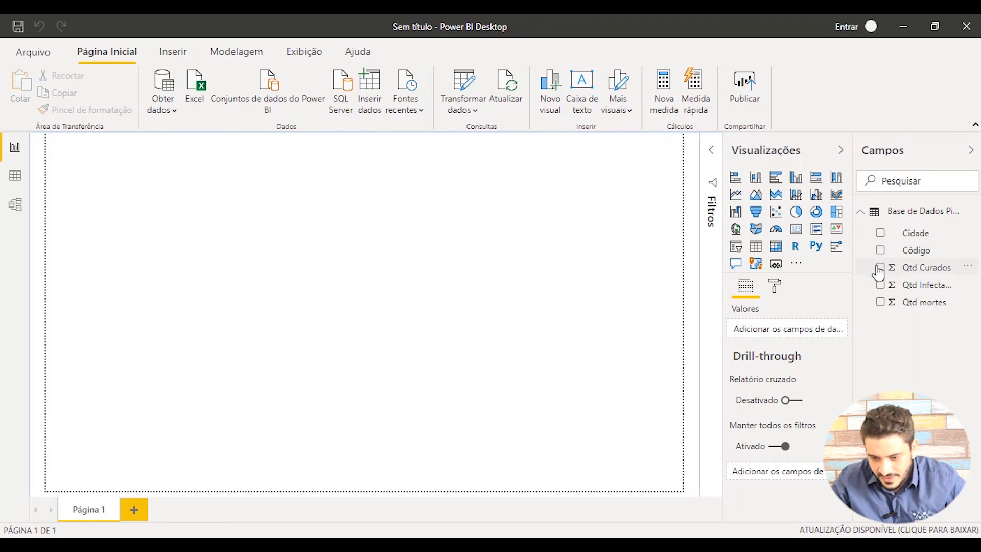
pyautogui.click(879, 302)
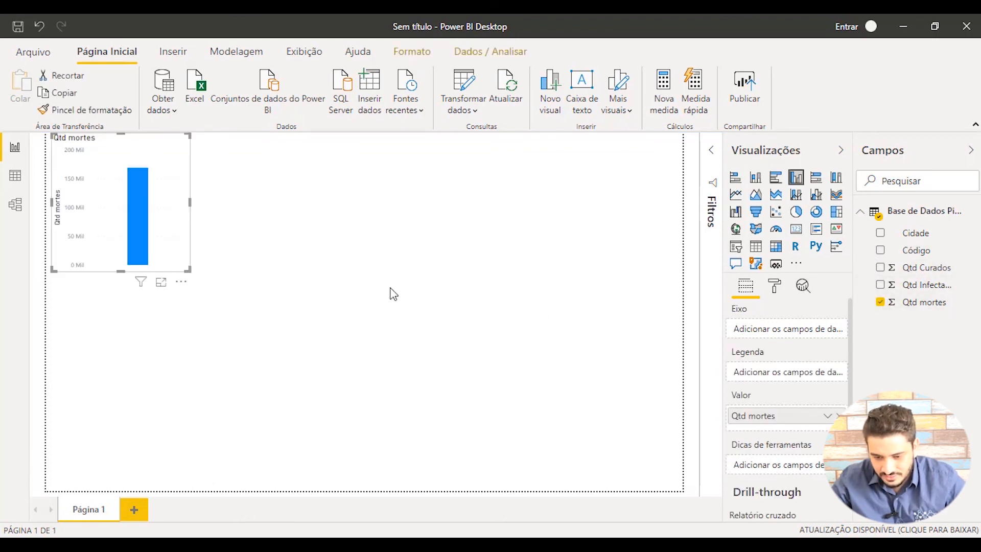
pyautogui.moveTo(189, 271); pyautogui.dragTo(333, 362)
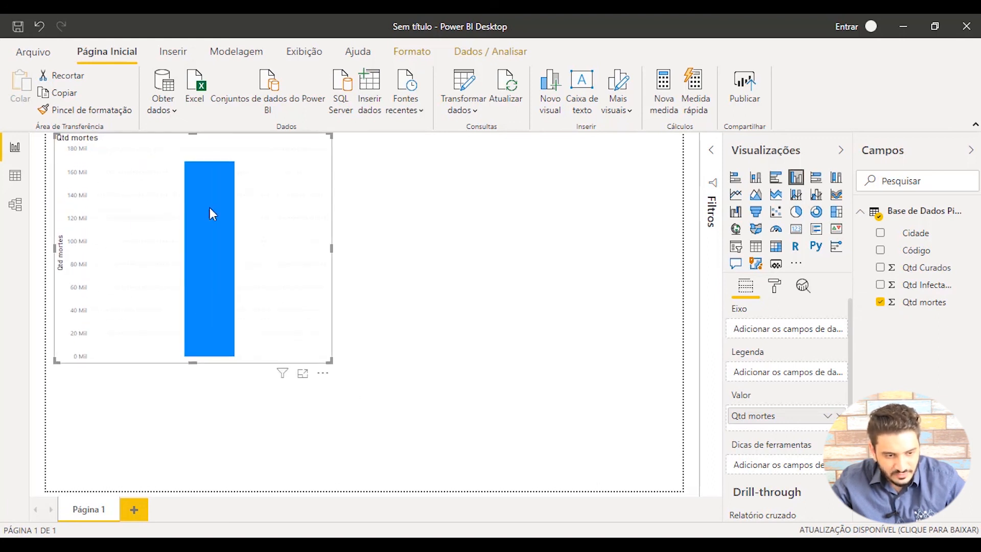
pyautogui.moveTo(269, 248); pyautogui.dragTo(248, 209)
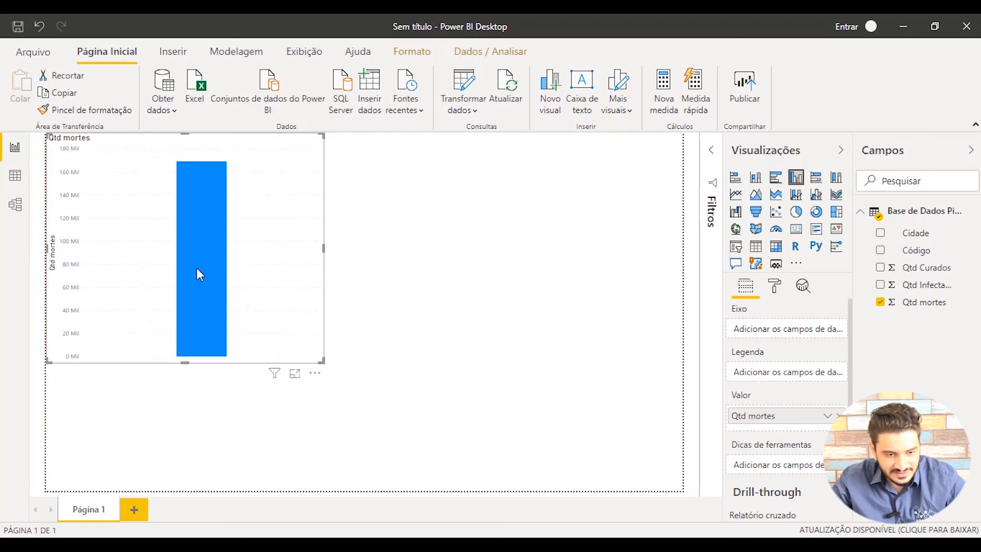
# - Try the Qtd mortes visual as a clustered bar chart, a stacked column chart and an area chart
pyautogui.moveTo(221, 249)
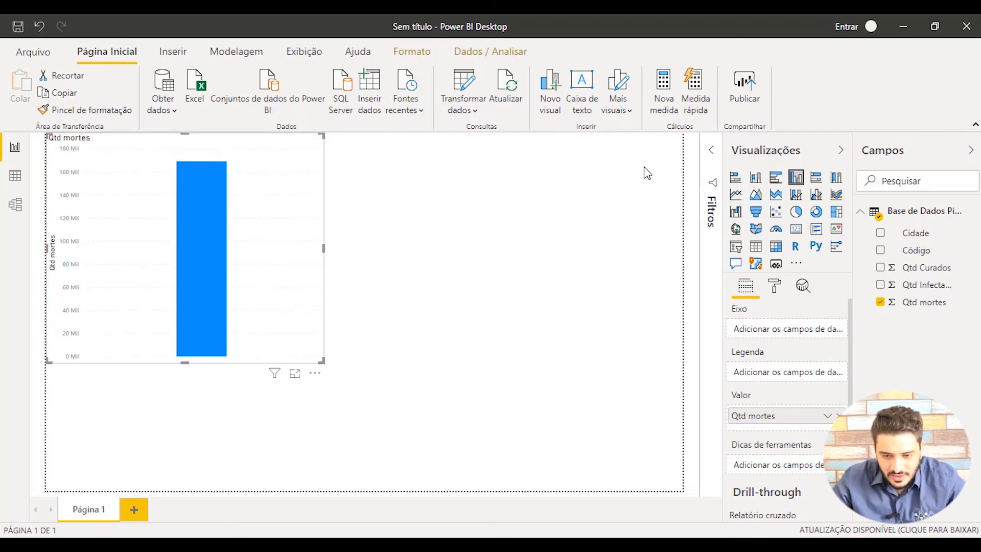
pyautogui.click(776, 178)
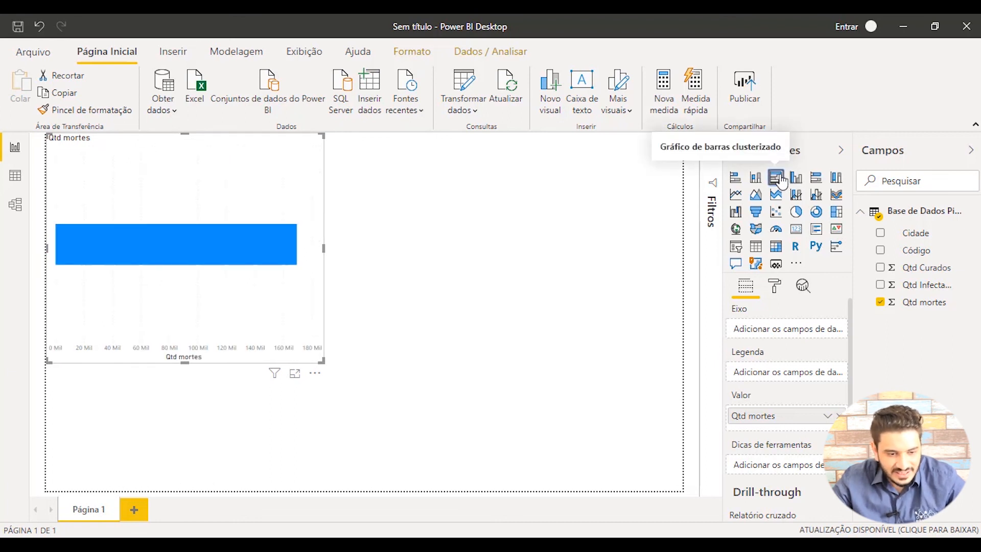
pyautogui.click(755, 179)
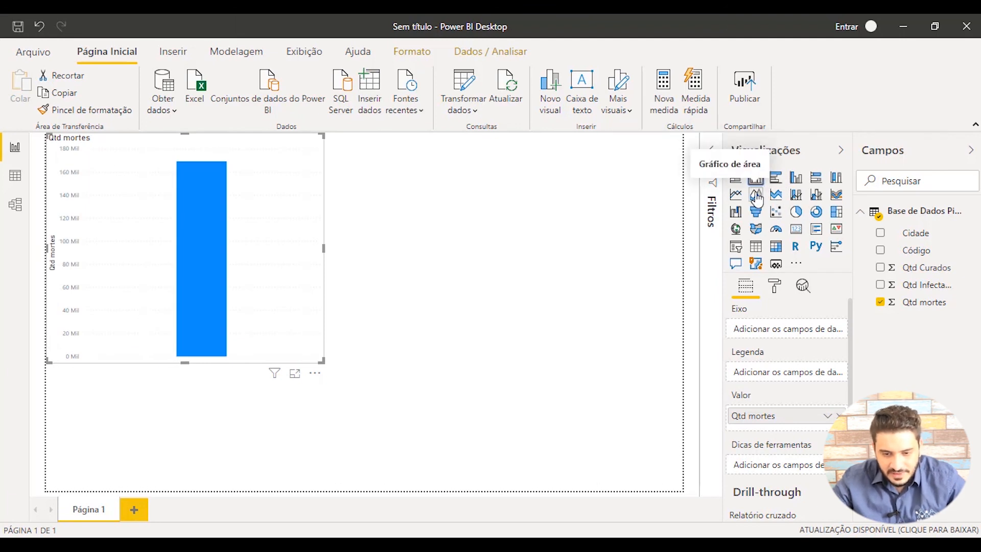
pyautogui.click(756, 195)
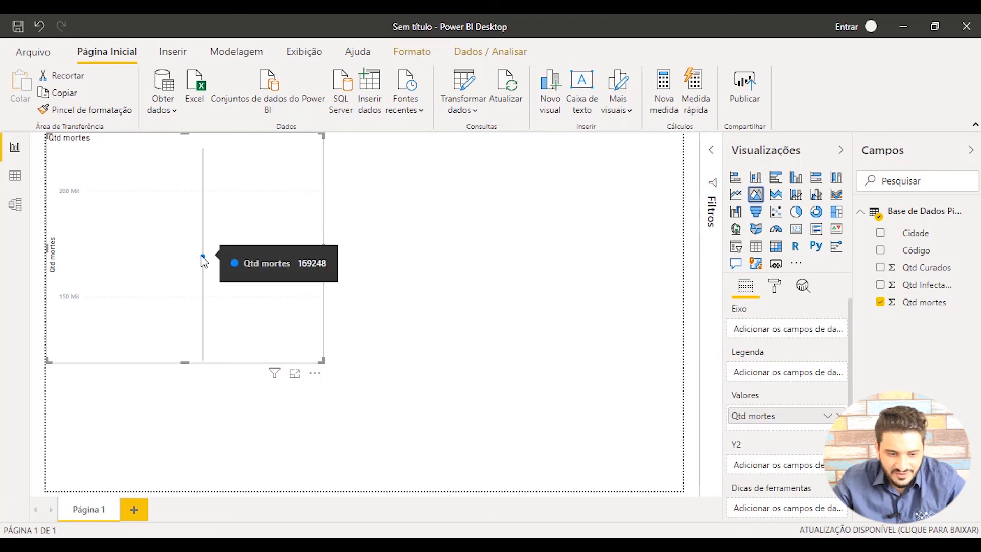
# - Convert the Qtd mortes visual to a card and shrink it to a small box in the page's upper-left corner
pyautogui.click(797, 231)
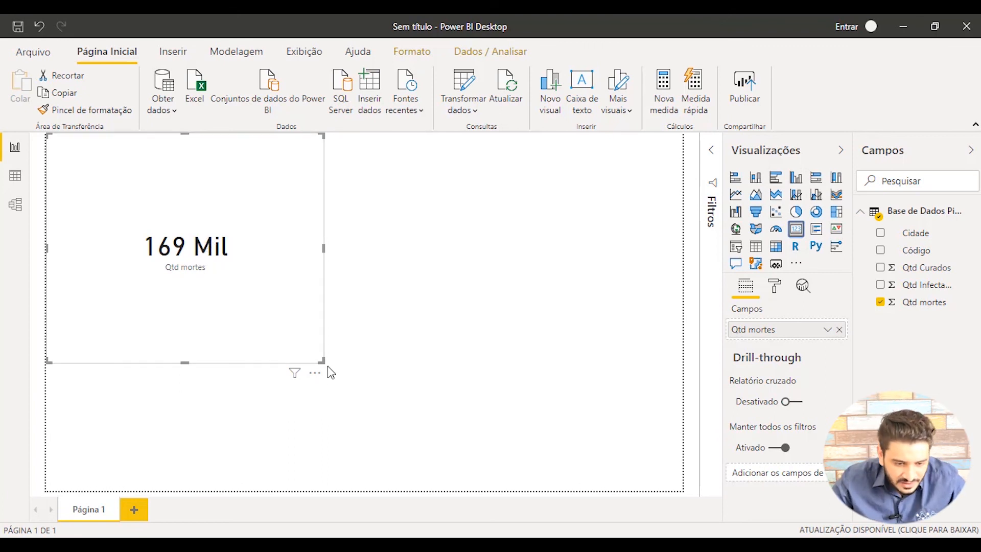
pyautogui.moveTo(321, 360); pyautogui.dragTo(185, 235)
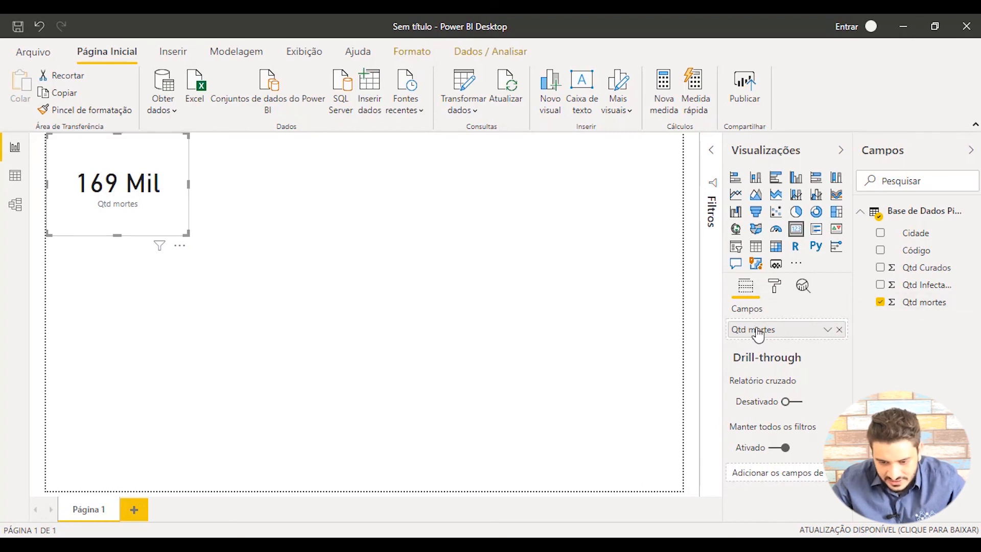
# - Set the data label colour of the Qtd mortes card to the theme's blue
pyautogui.click(774, 286)
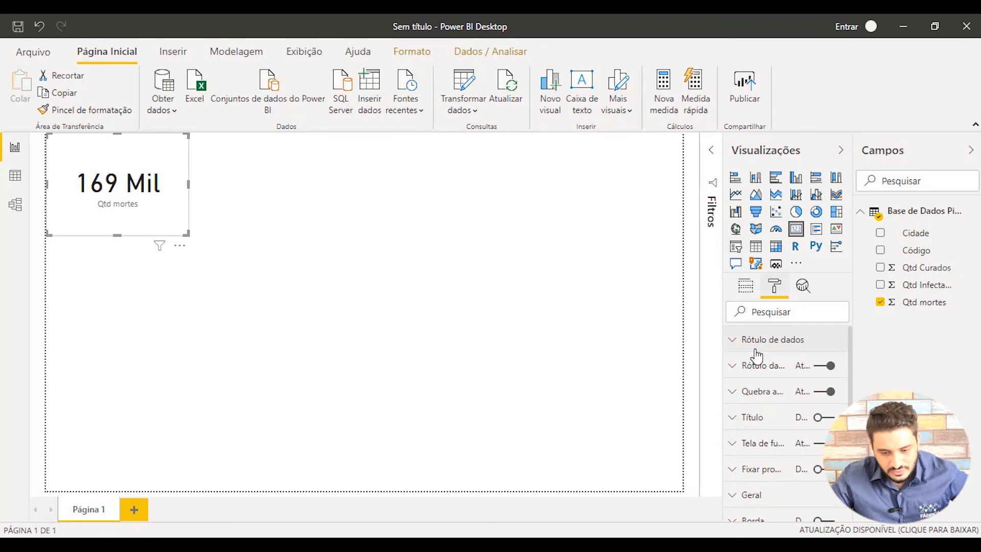
pyautogui.click(738, 341)
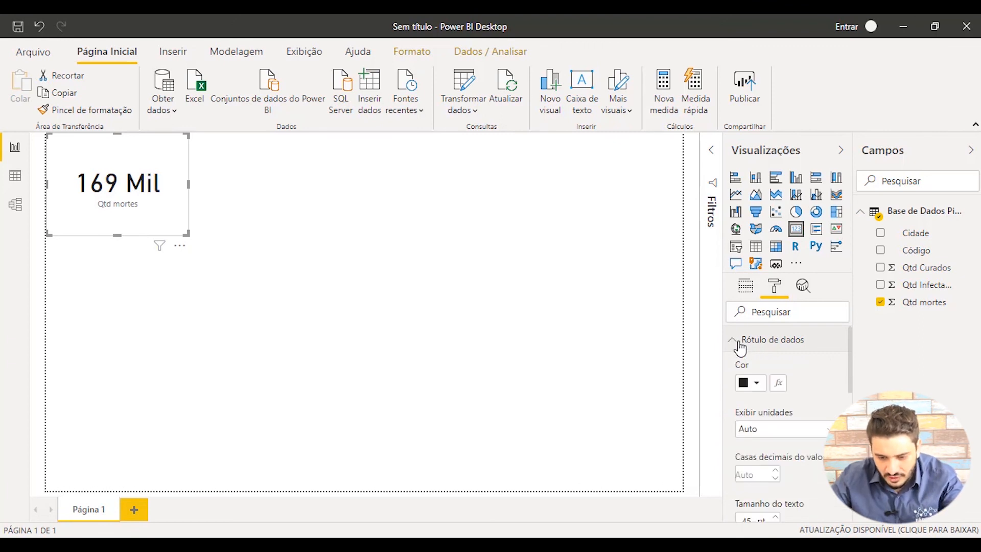
pyautogui.click(757, 383)
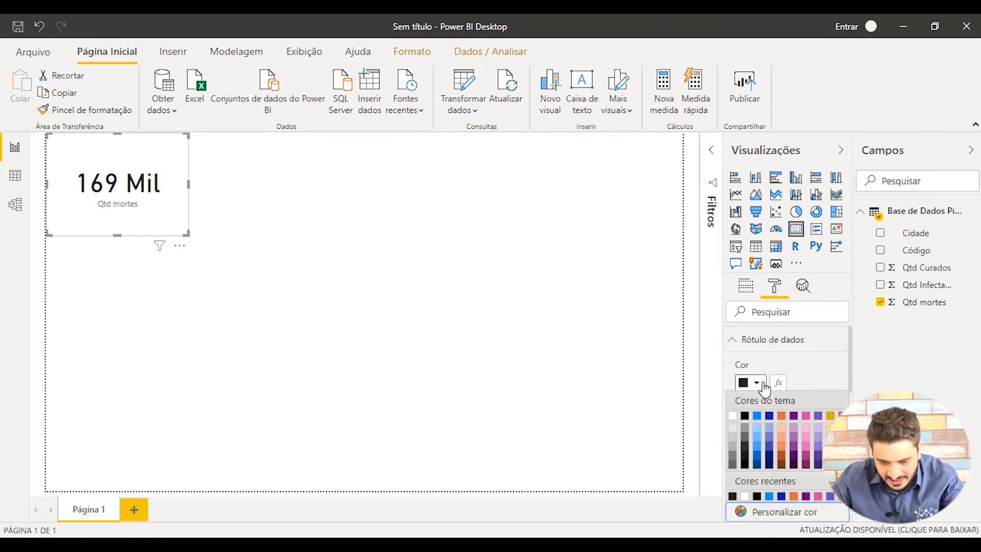
pyautogui.click(756, 416)
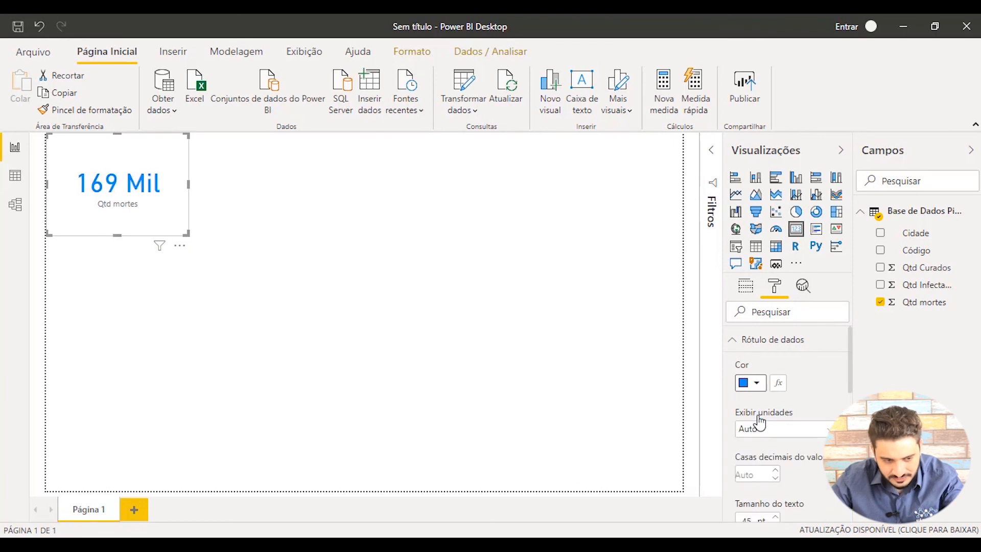
pyautogui.click(734, 340)
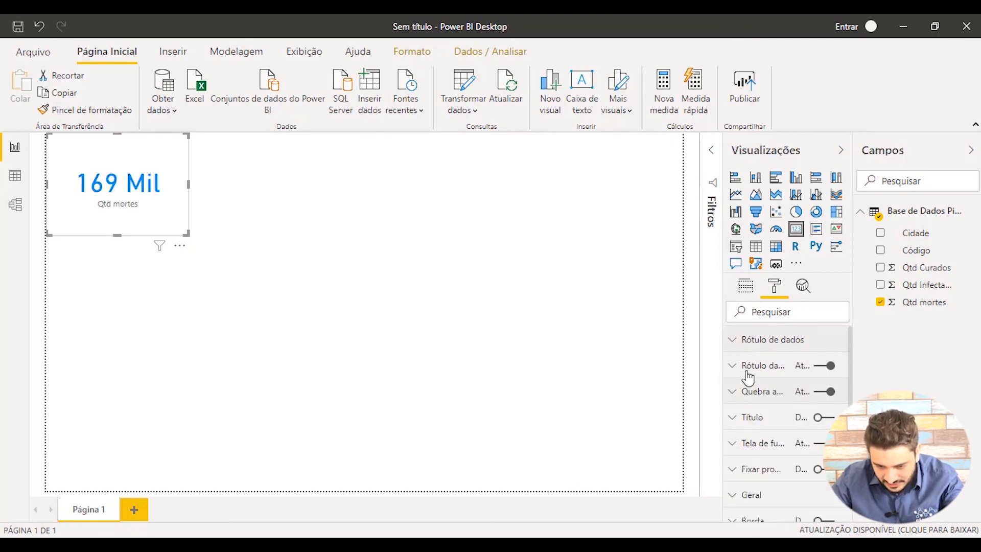
pyautogui.scroll(-2, 754, 393)
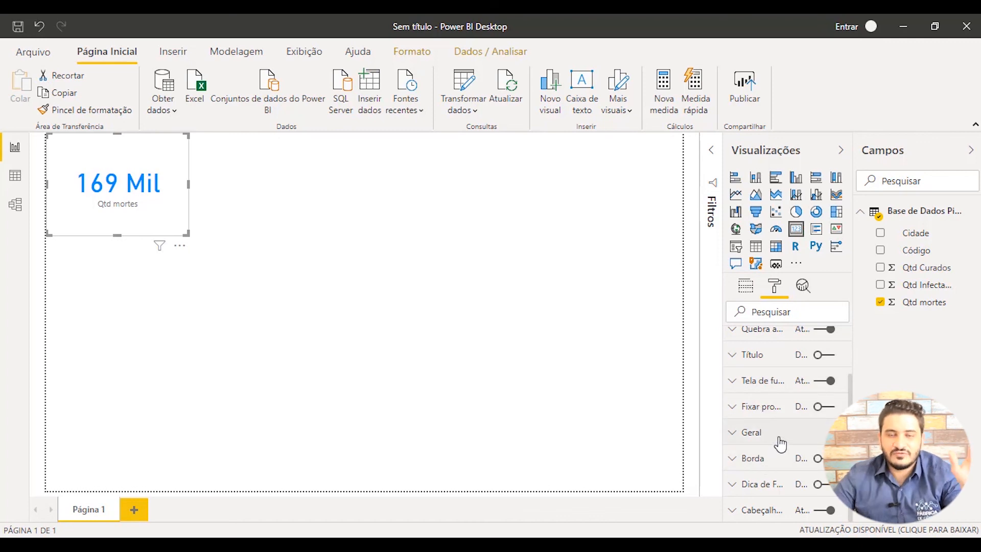
pyautogui.click(427, 218)
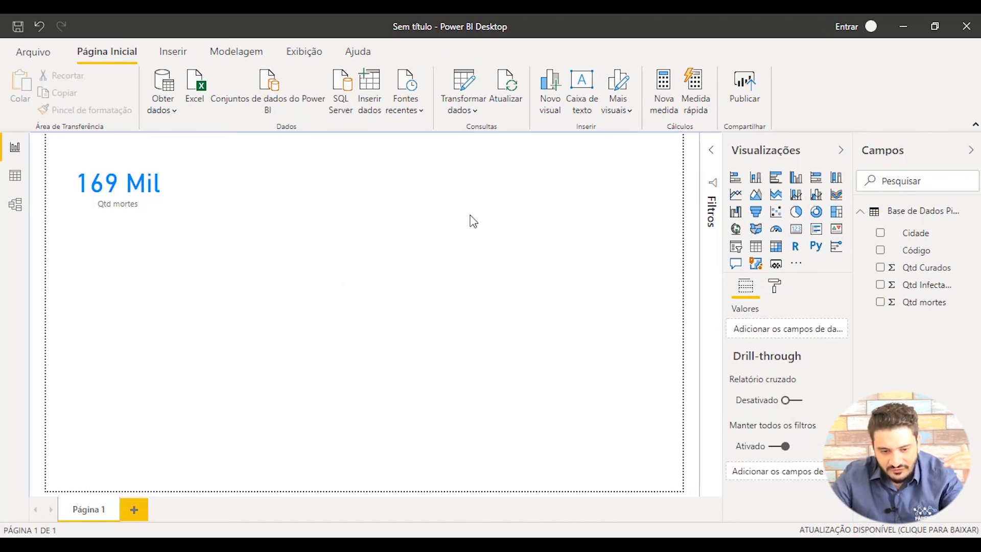
# - Try Qtd Infectados in place of Qtd mortes on the existing card, and restore the Qtd mortes field
pyautogui.click(169, 214)
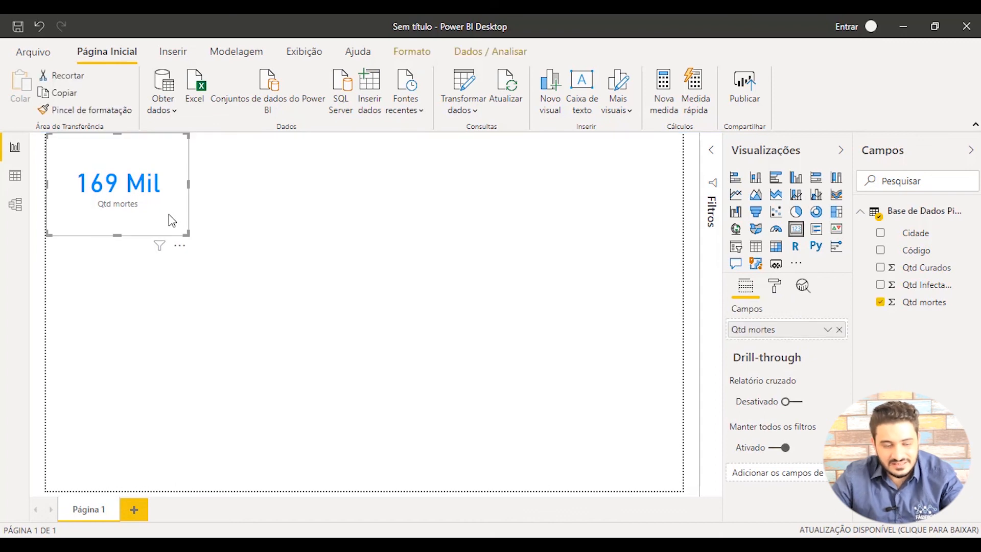
pyautogui.click(324, 214)
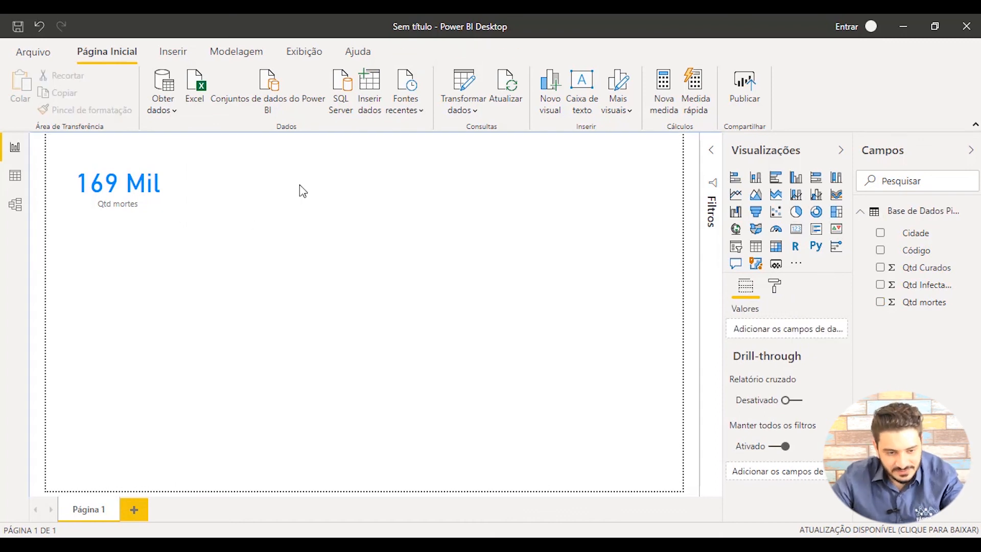
pyautogui.click(165, 210)
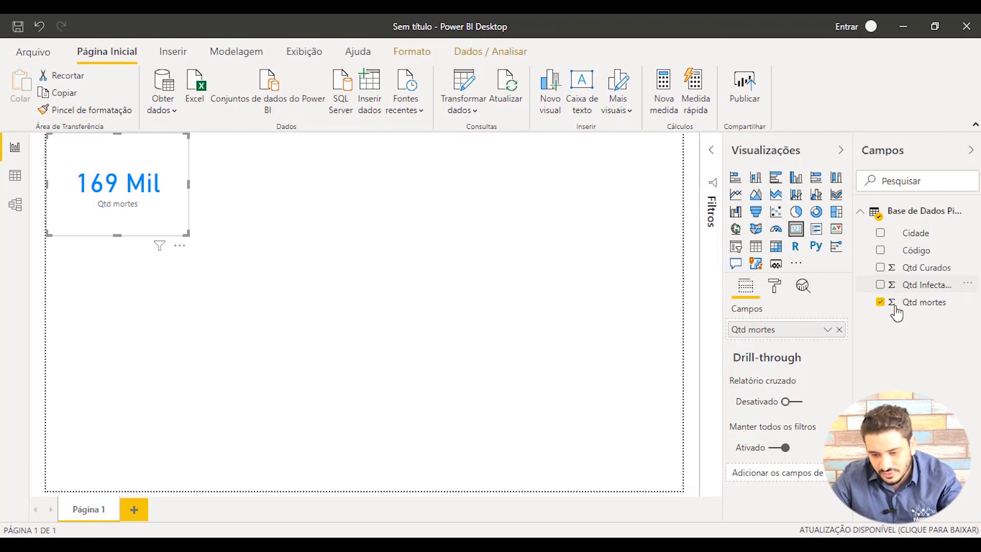
pyautogui.click(874, 284)
pyautogui.click(880, 302)
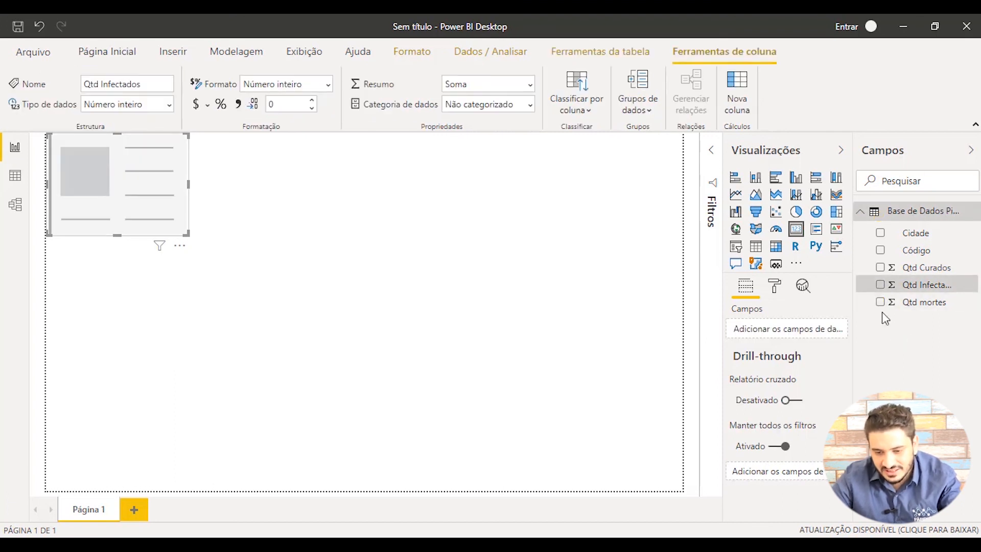
pyautogui.click(879, 285)
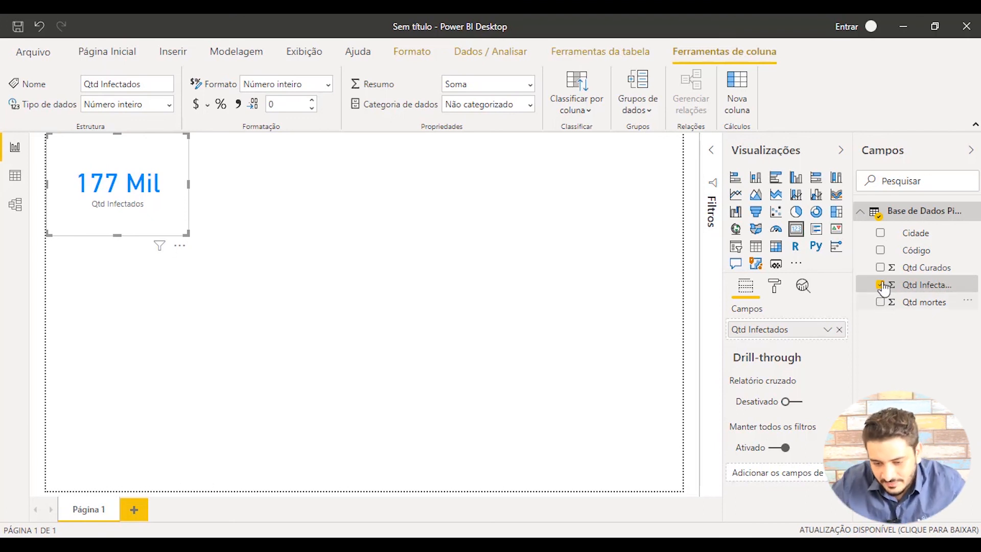
pyautogui.click(880, 286)
pyautogui.click(880, 302)
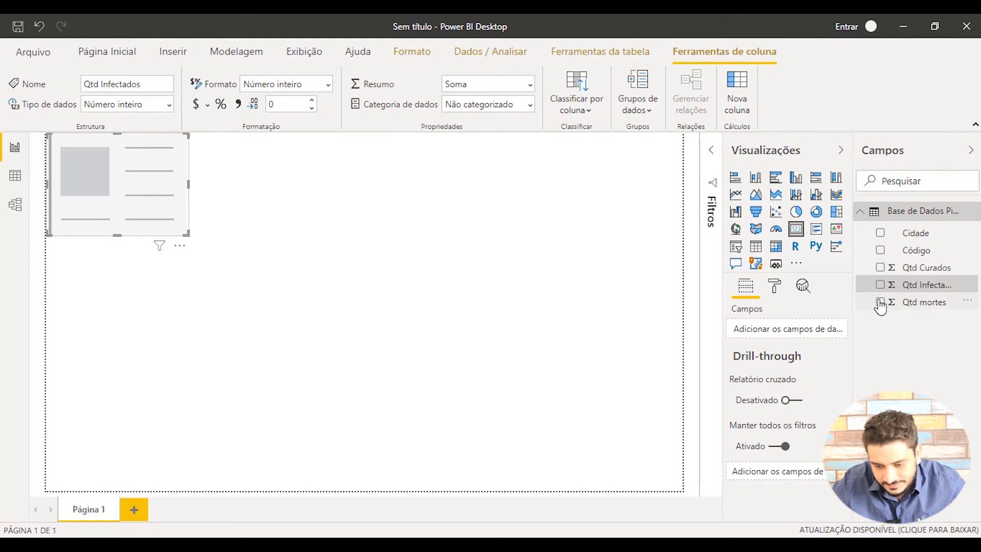
# - Add a separate card showing Qtd Infectados and place it directly to the right of the Qtd mortes card
pyautogui.click(549, 266)
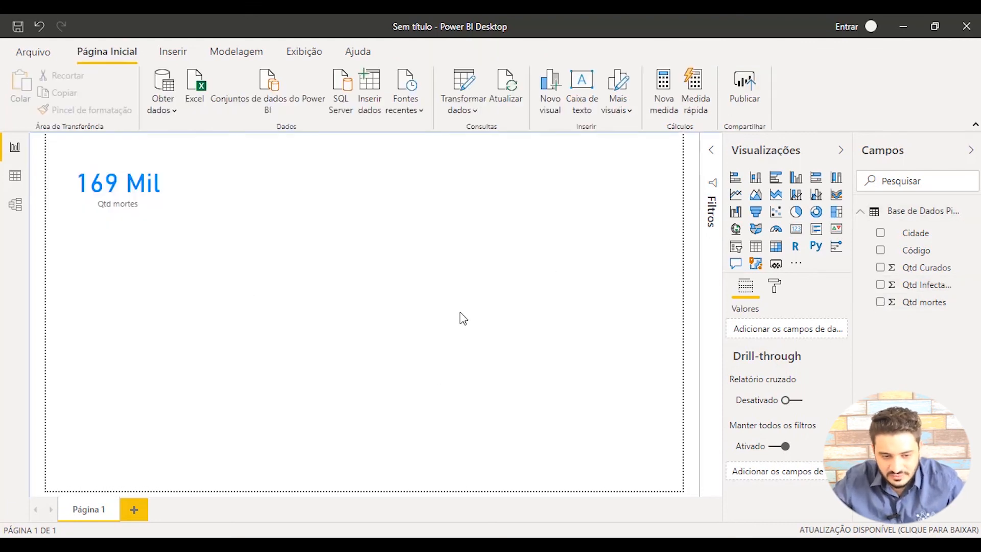
pyautogui.click(797, 231)
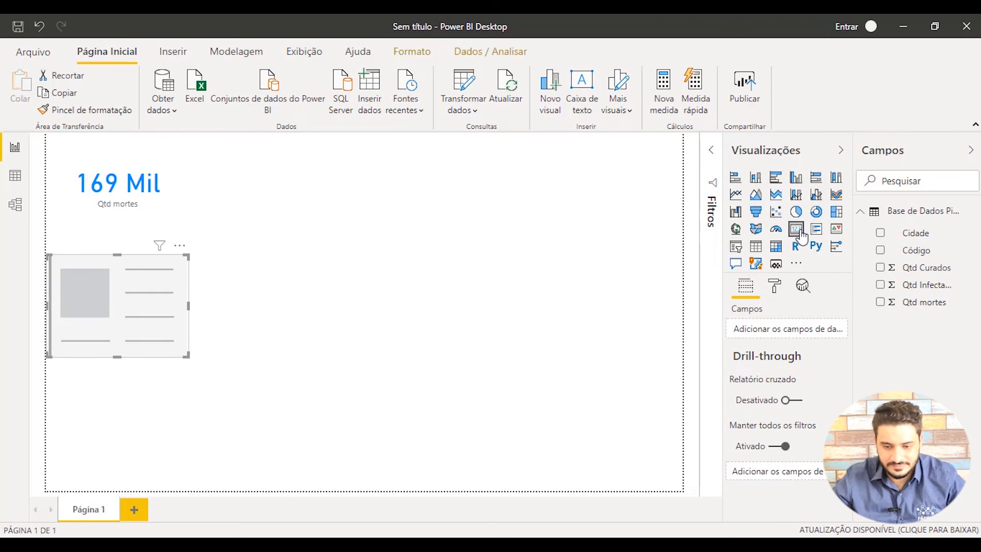
pyautogui.click(879, 285)
pyautogui.moveTo(97, 332); pyautogui.dragTo(244, 180)
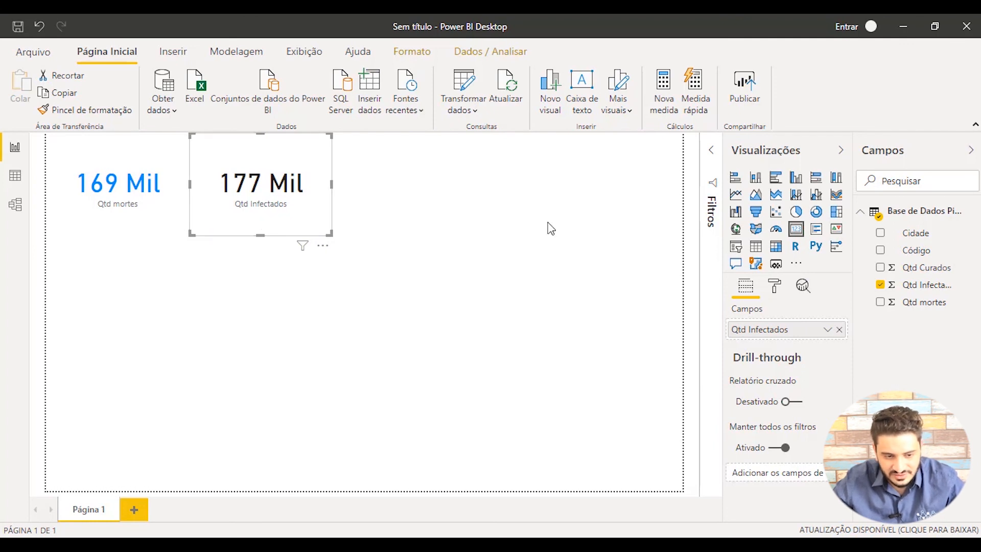
# - Add a column chart showing only Qtd Curados and place it directly to the right of the Qtd Infectados card
pyautogui.click(576, 290)
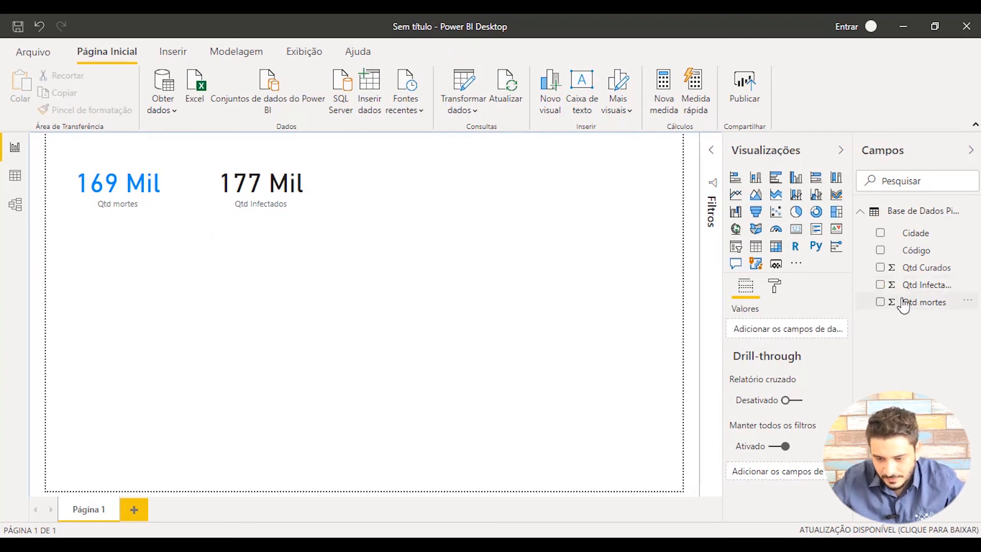
pyautogui.click(880, 301)
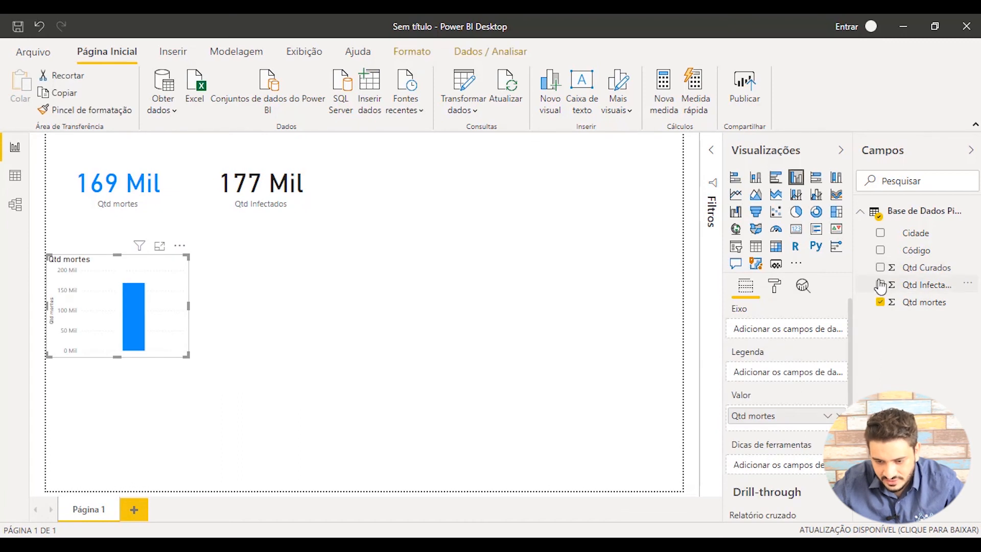
pyautogui.click(880, 268)
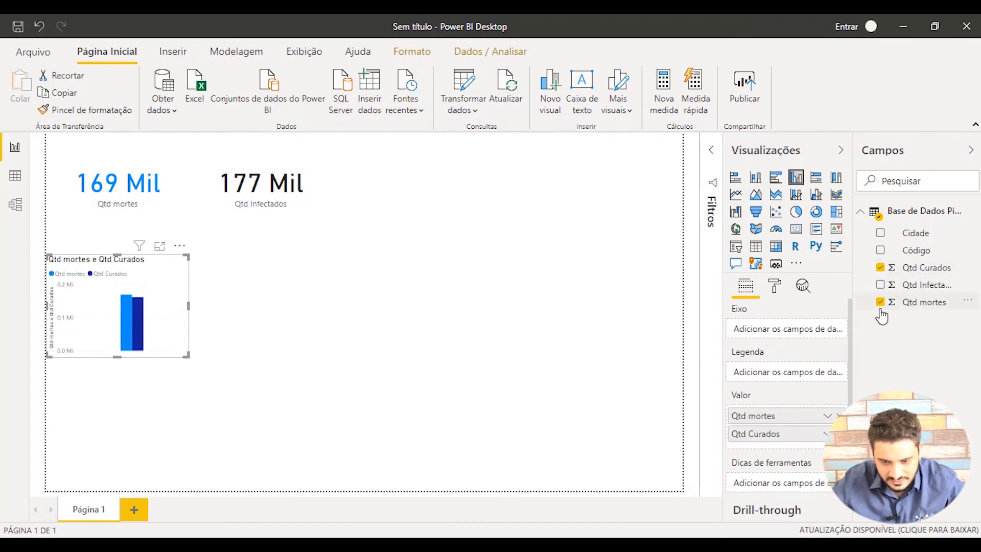
pyautogui.click(880, 302)
pyautogui.moveTo(76, 273); pyautogui.dragTo(362, 152)
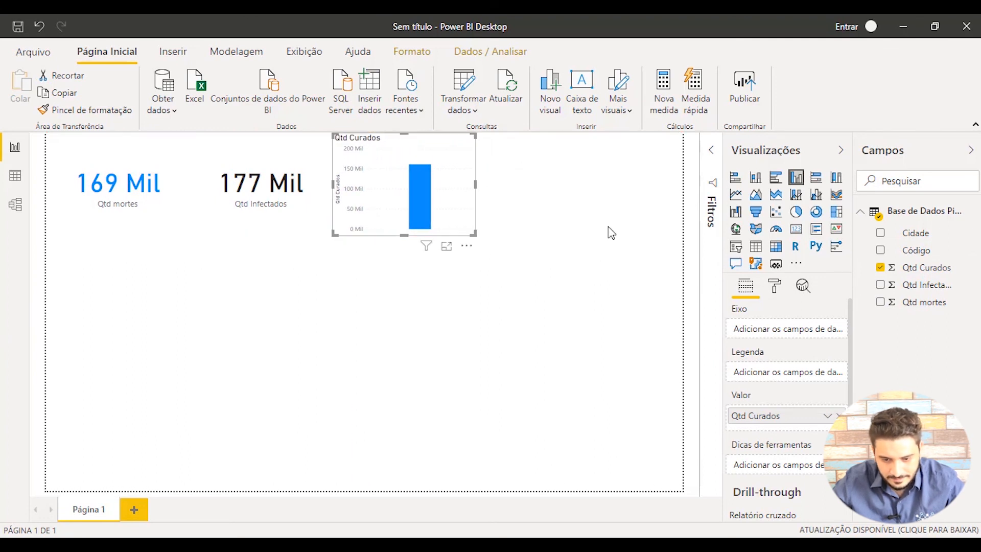
# - Convert the Qtd Curados column chart to a card and move it against the report page's right edge
pyautogui.click(796, 230)
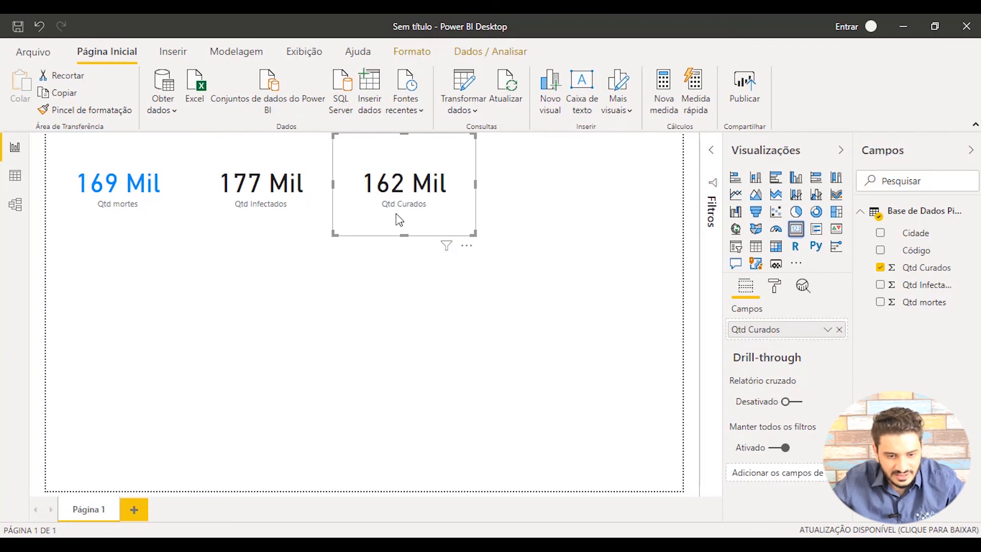
pyautogui.moveTo(379, 226); pyautogui.dragTo(586, 223)
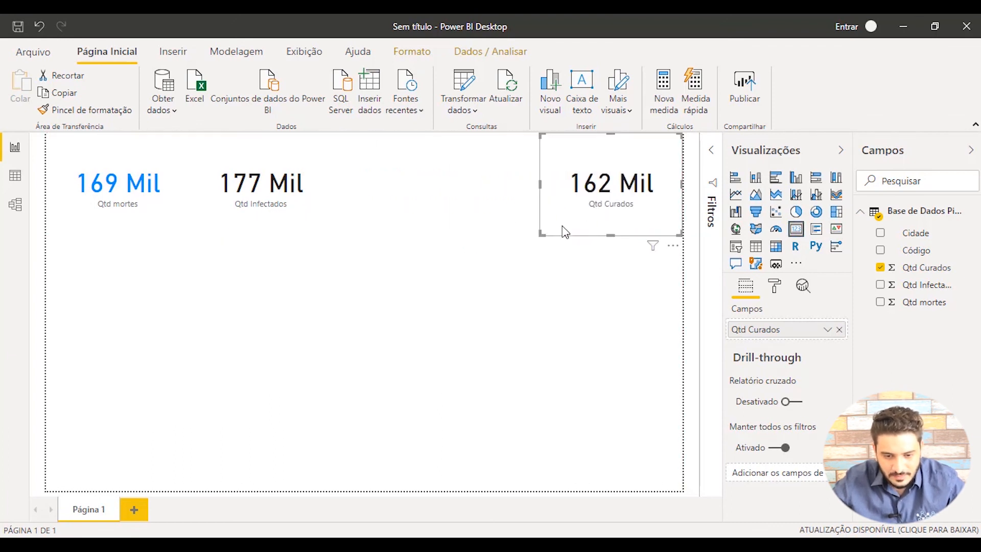
# - Centre the Qtd Infectados card between the other two cards and widen it on both sides
pyautogui.moveTo(265, 224); pyautogui.dragTo(373, 213)
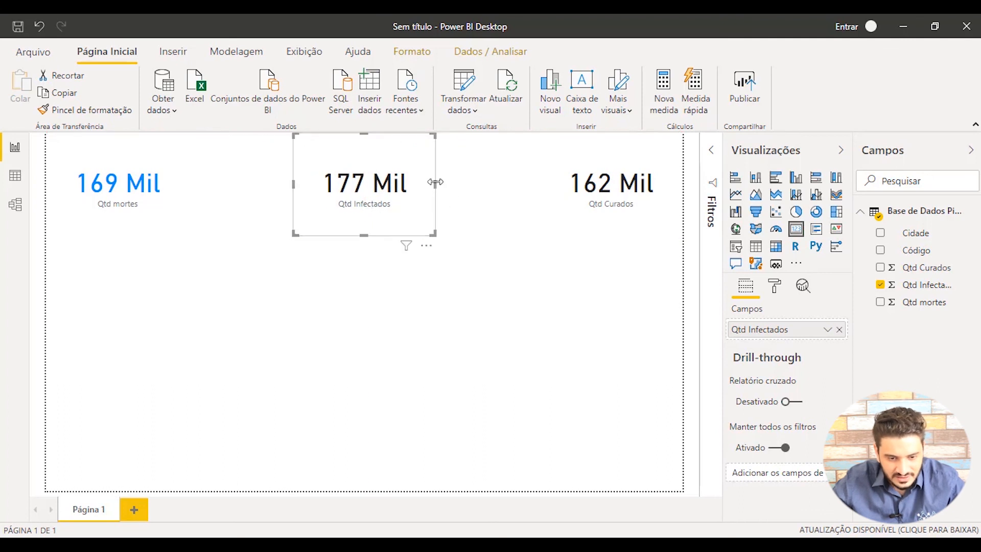
pyautogui.moveTo(438, 188); pyautogui.dragTo(494, 186)
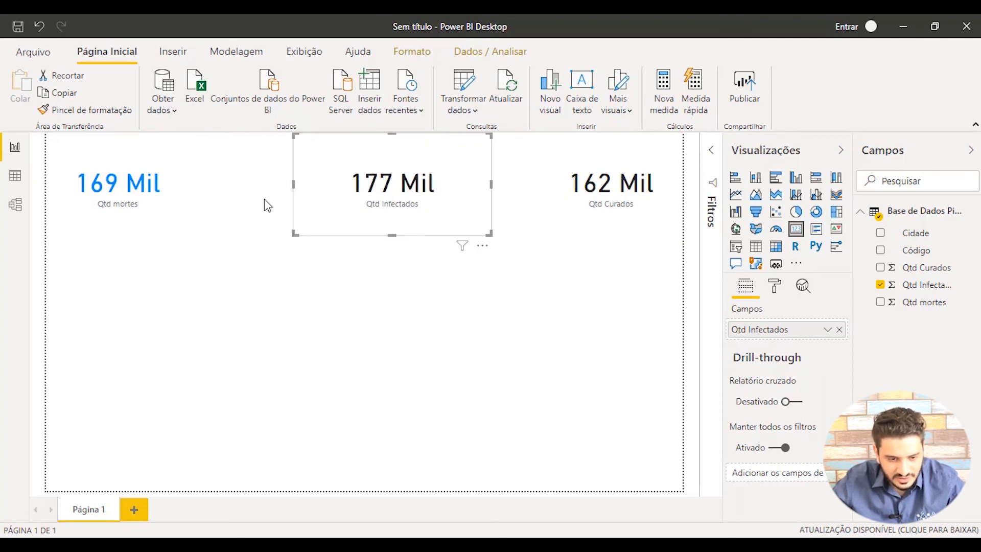
pyautogui.moveTo(293, 184); pyautogui.dragTo(269, 191)
pyautogui.moveTo(389, 214)
pyautogui.mouseDown()
pyautogui.moveTo(360, 211)
pyautogui.moveTo(372, 214)
pyautogui.mouseUp()
# - Widen the Qtd mortes and Qtd Curados cards inward until each meets the Qtd Infectados card
pyautogui.moveTo(137, 219); pyautogui.dragTo(103, 200)
pyautogui.moveTo(188, 187); pyautogui.dragTo(254, 189)
pyautogui.click(562, 200)
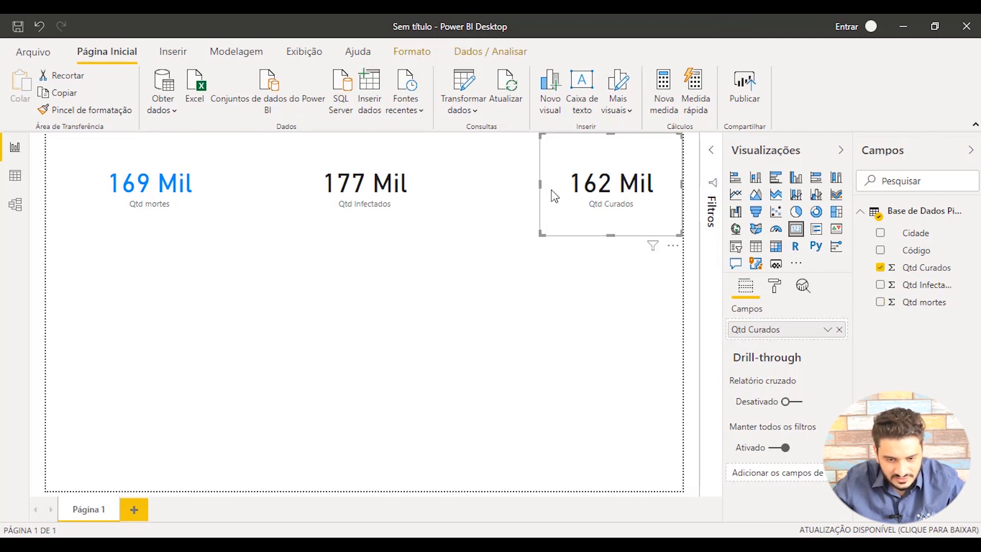
pyautogui.click(538, 185)
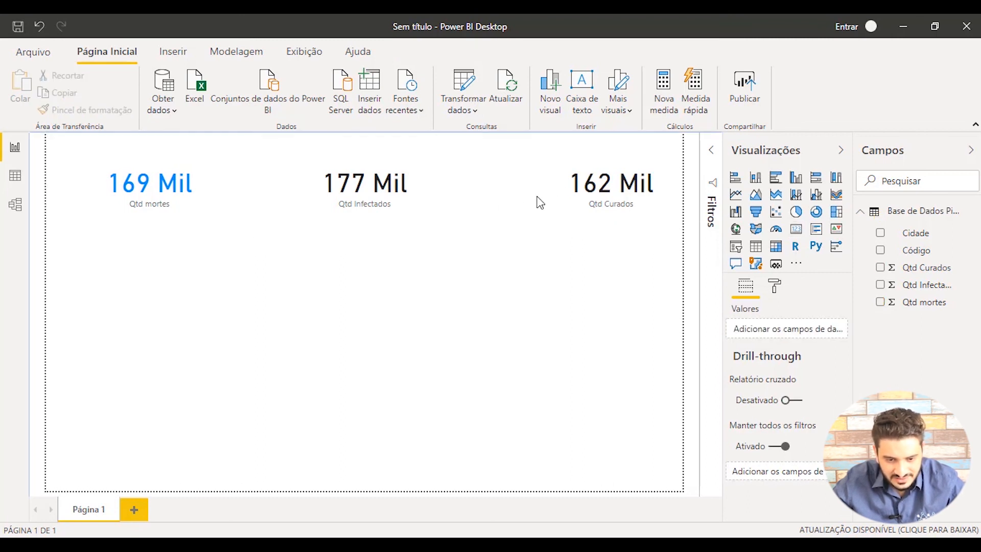
pyautogui.click(557, 210)
pyautogui.moveTo(540, 188); pyautogui.dragTo(475, 180)
# - Select all three cards together to examine how their borders line up across the top of the page
pyautogui.click(520, 269)
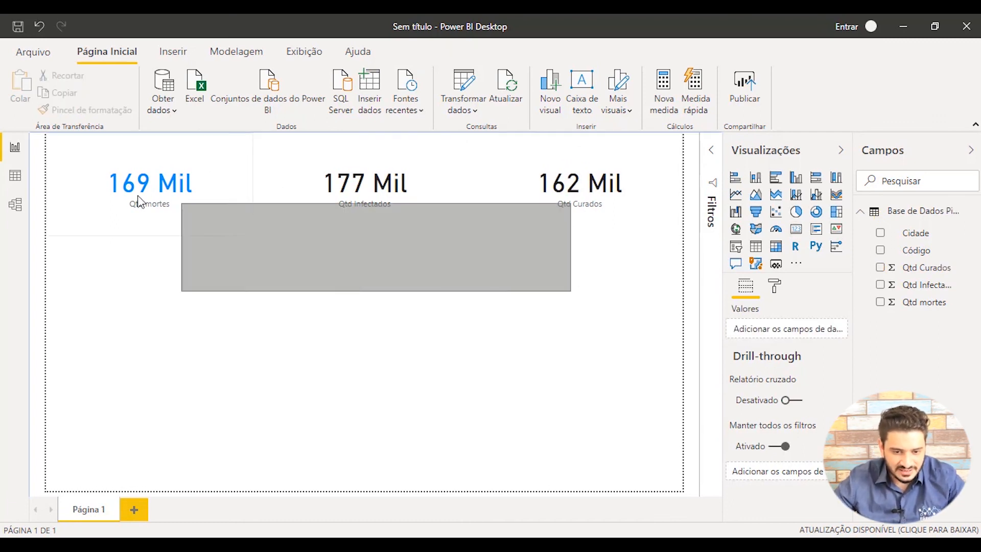
pyautogui.click(516, 227)
pyautogui.click(360, 229)
pyautogui.click(171, 219)
pyautogui.keyDown('ctrl'); pyautogui.click(311, 228); pyautogui.keyUp('ctrl')
pyautogui.keyDown('ctrl'); pyautogui.click(540, 233); pyautogui.keyUp('ctrl')
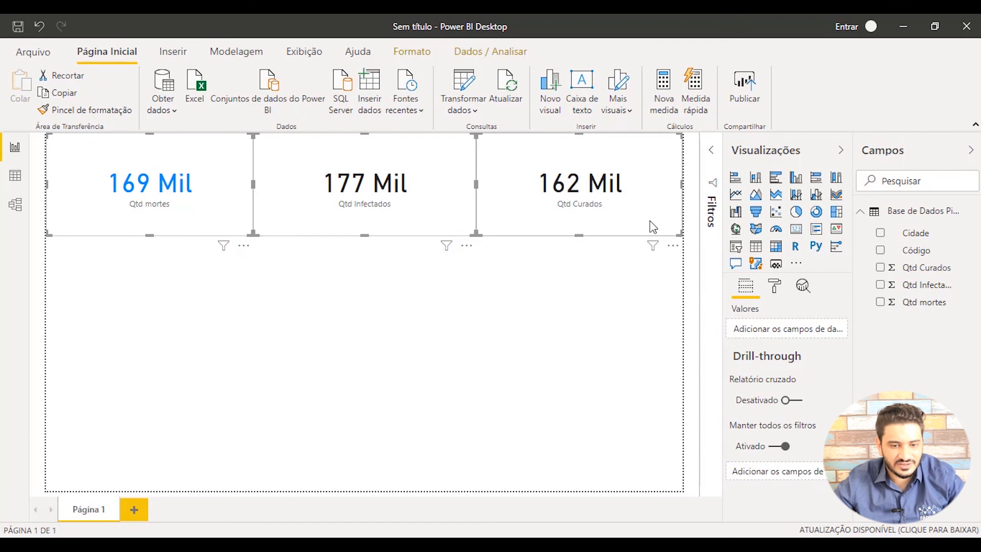
pyautogui.click(603, 308)
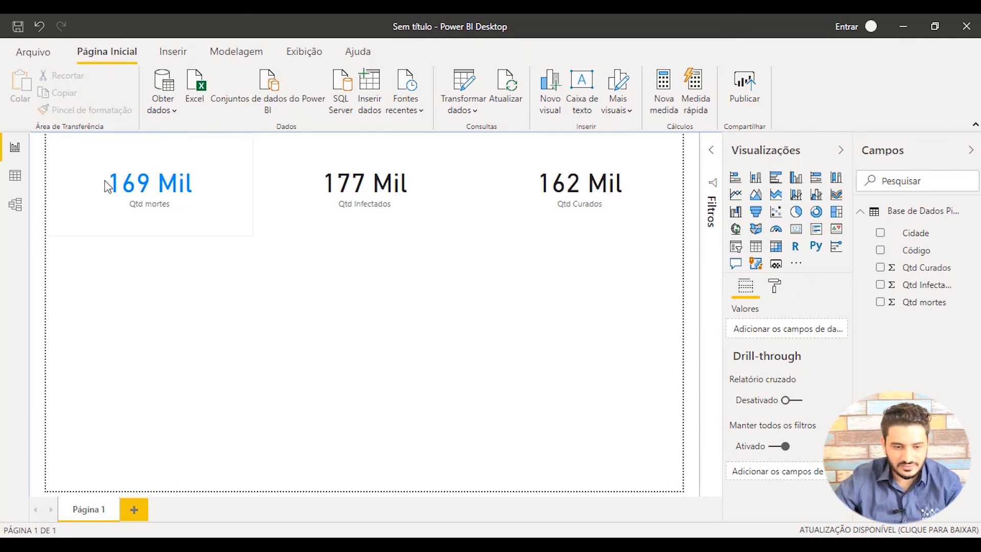
# - Set the data label colour of the Qtd mortes card to a custom red
pyautogui.click(200, 228)
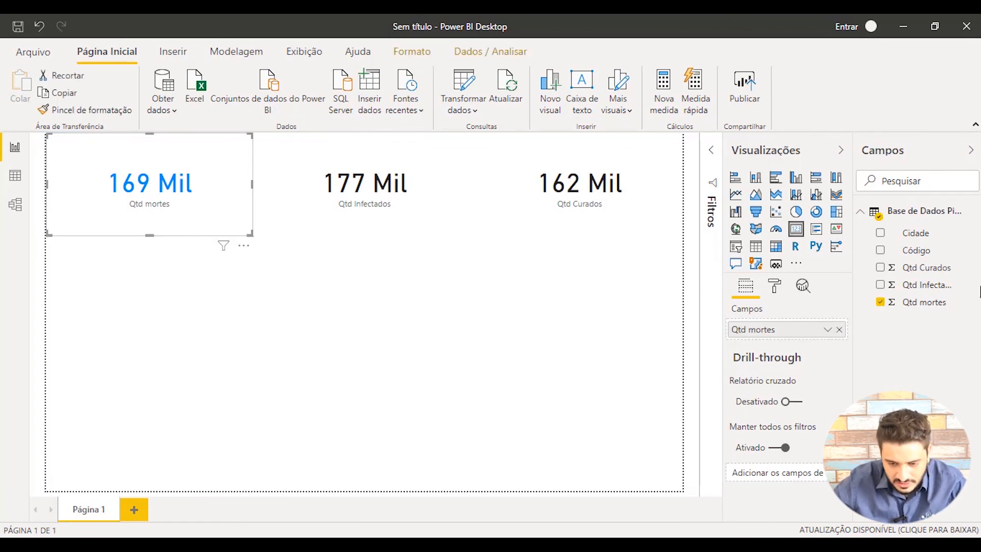
pyautogui.click(774, 286)
pyautogui.click(768, 339)
pyautogui.click(755, 383)
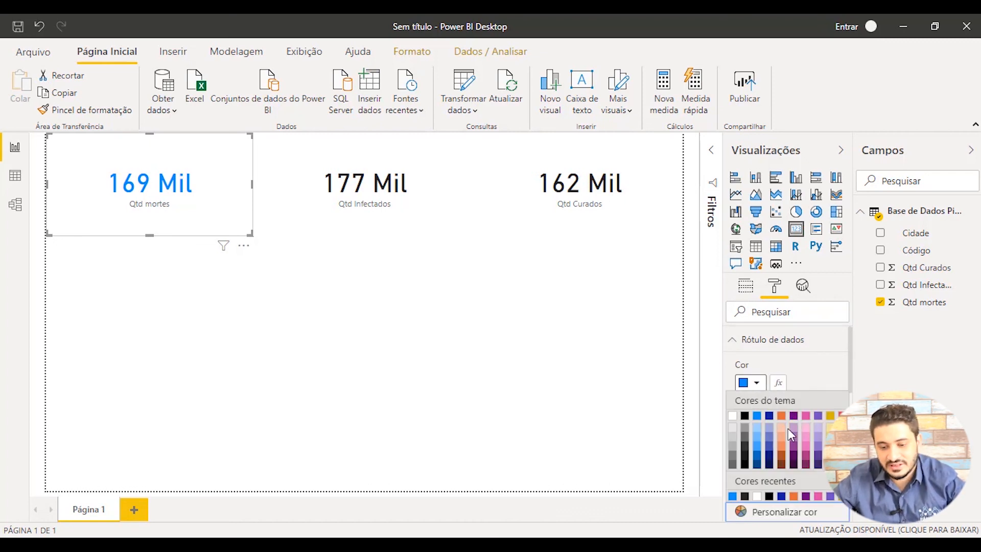
pyautogui.click(777, 516)
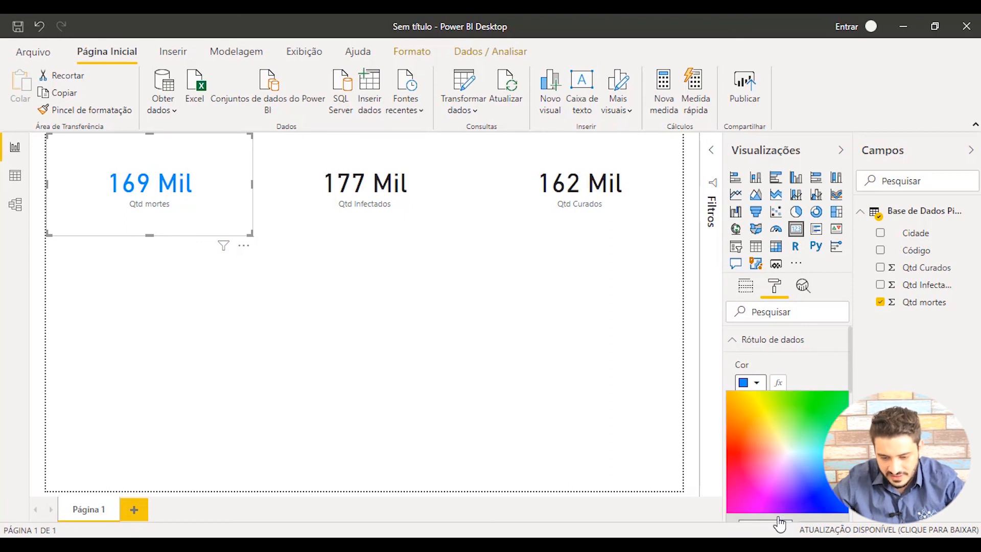
pyautogui.click(730, 454)
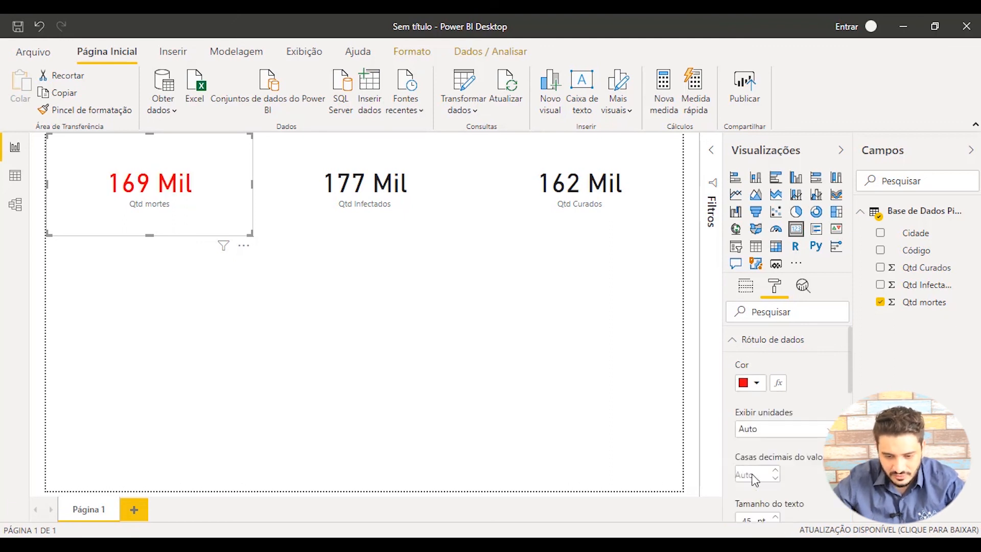
pyautogui.click(302, 51)
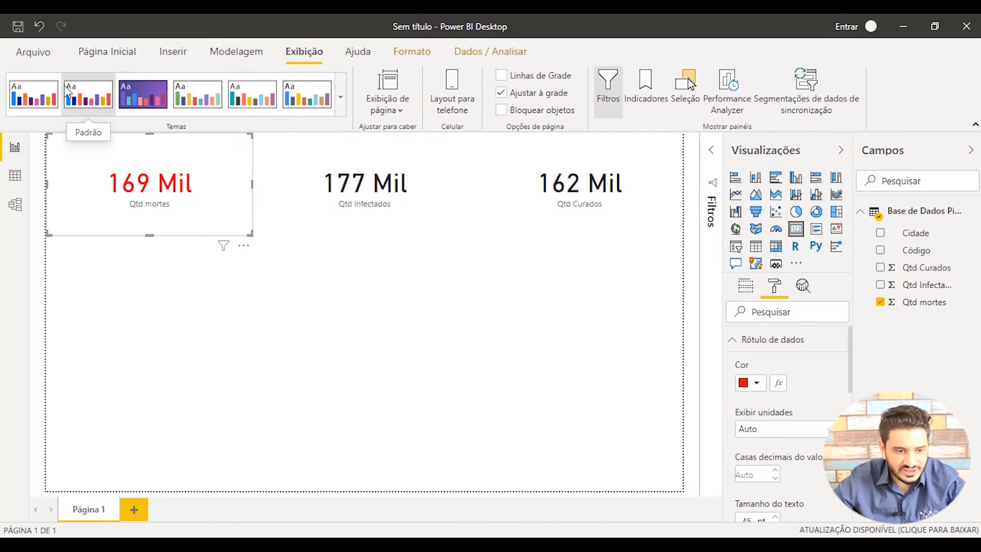
pyautogui.click(189, 99)
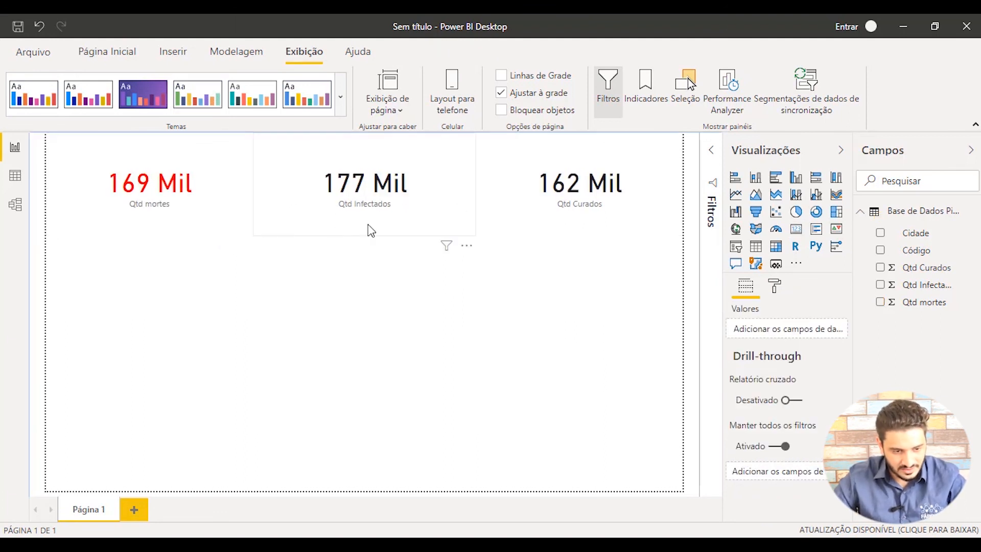
# - Set the data label colour of the Qtd Infectados card to a custom yellow
pyautogui.click(430, 233)
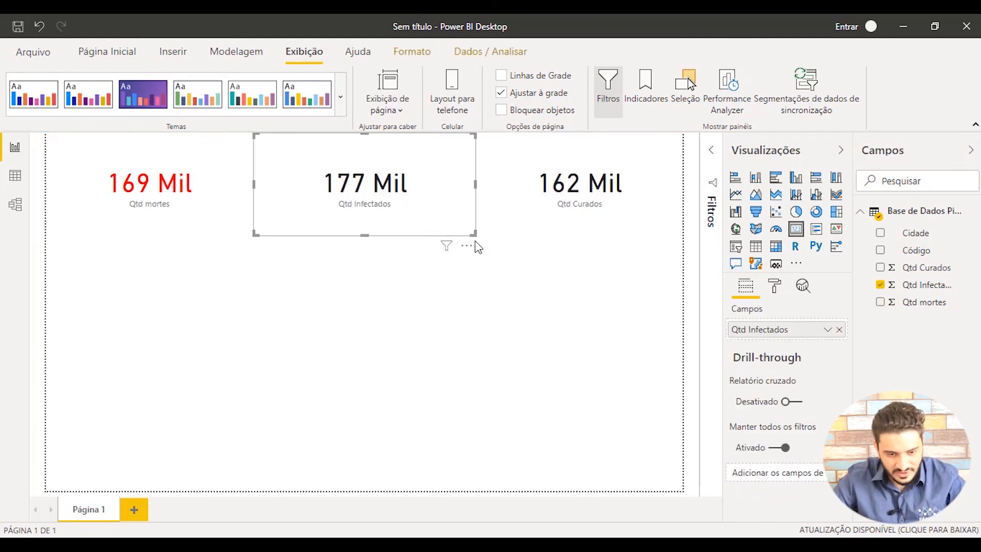
pyautogui.click(774, 286)
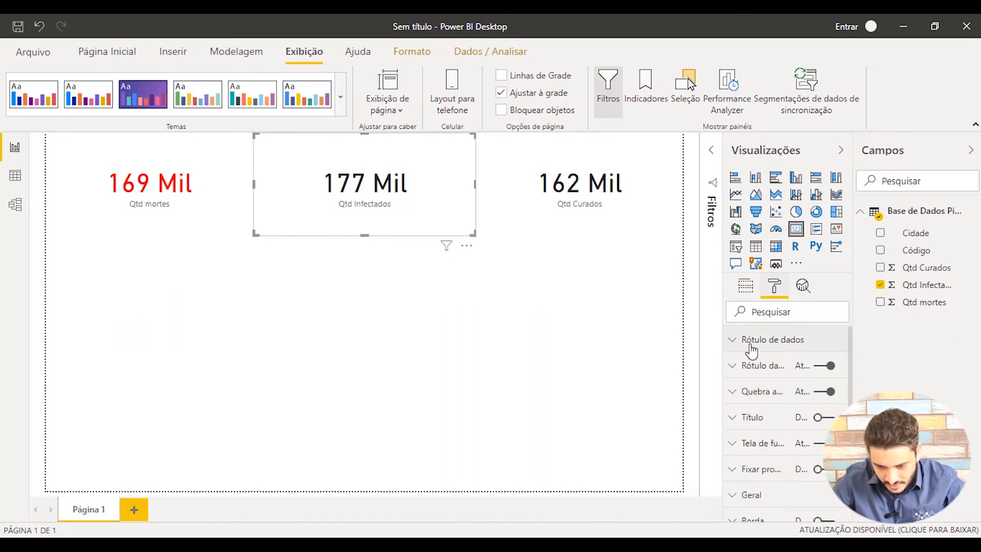
pyautogui.click(774, 346)
pyautogui.click(758, 384)
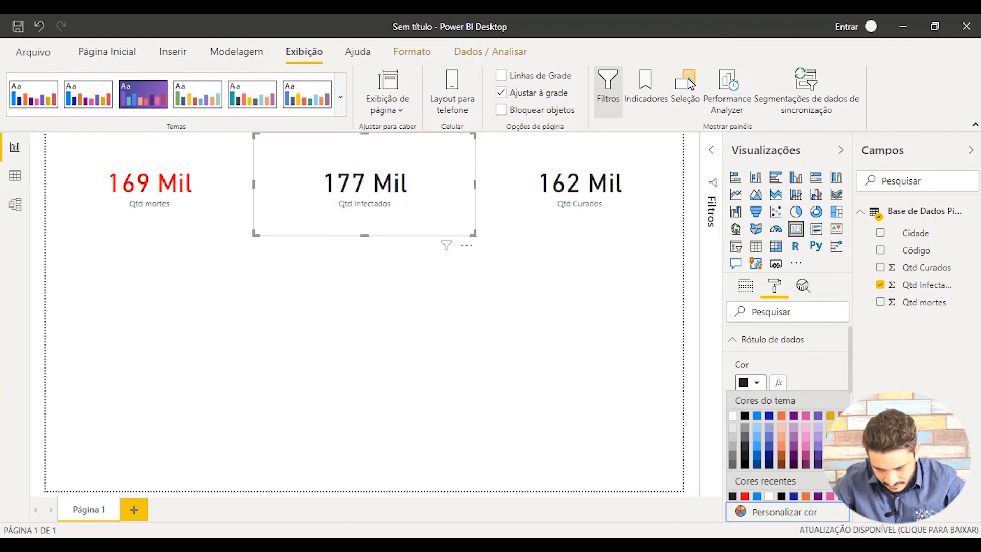
pyautogui.click(757, 515)
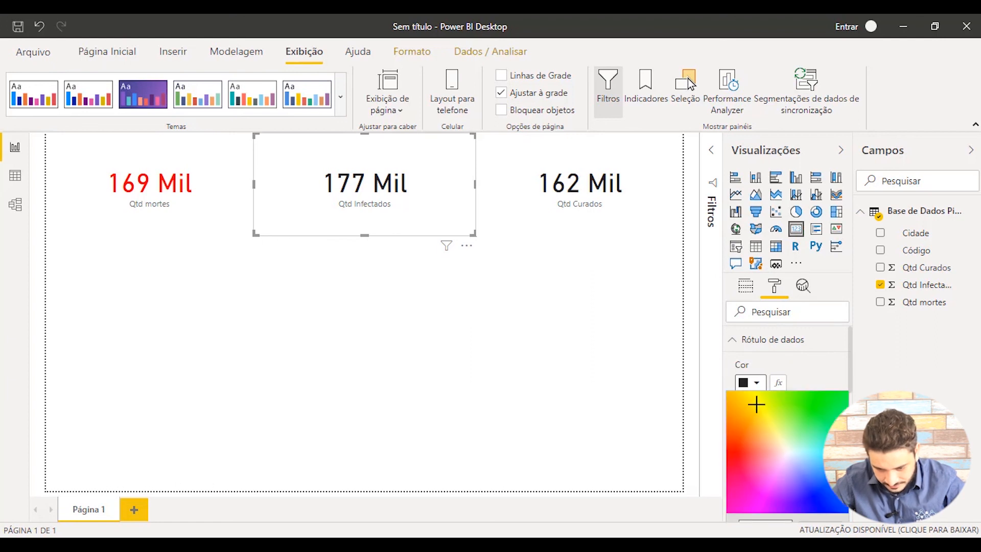
pyautogui.click(759, 401)
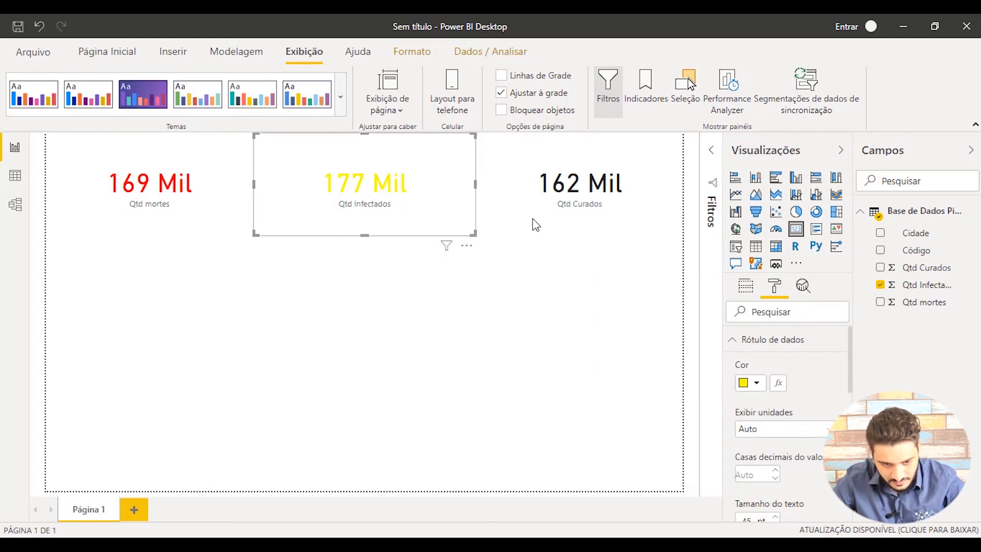
# - Set the data label colour of the Qtd Curados card to a custom green
pyautogui.click(580, 228)
pyautogui.click(756, 384)
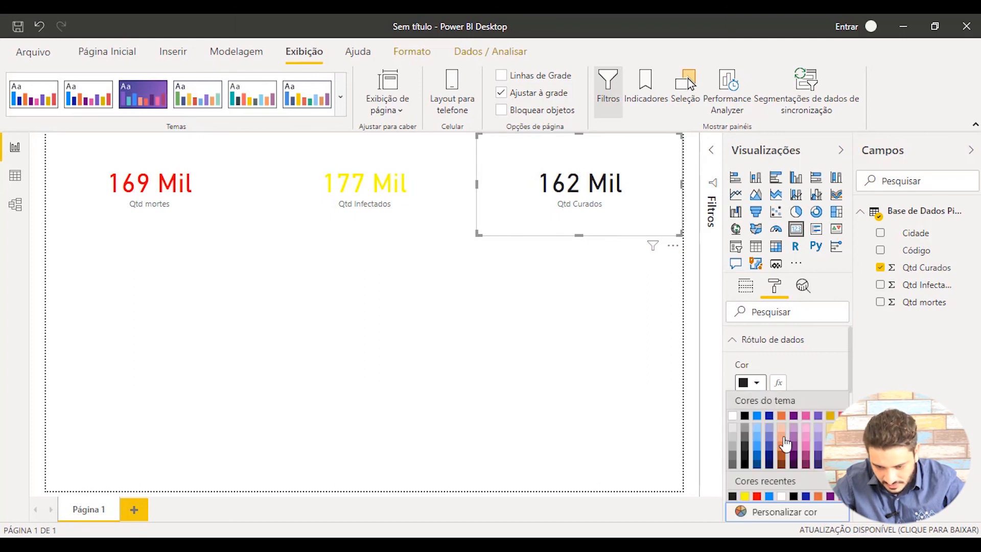
pyautogui.click(758, 510)
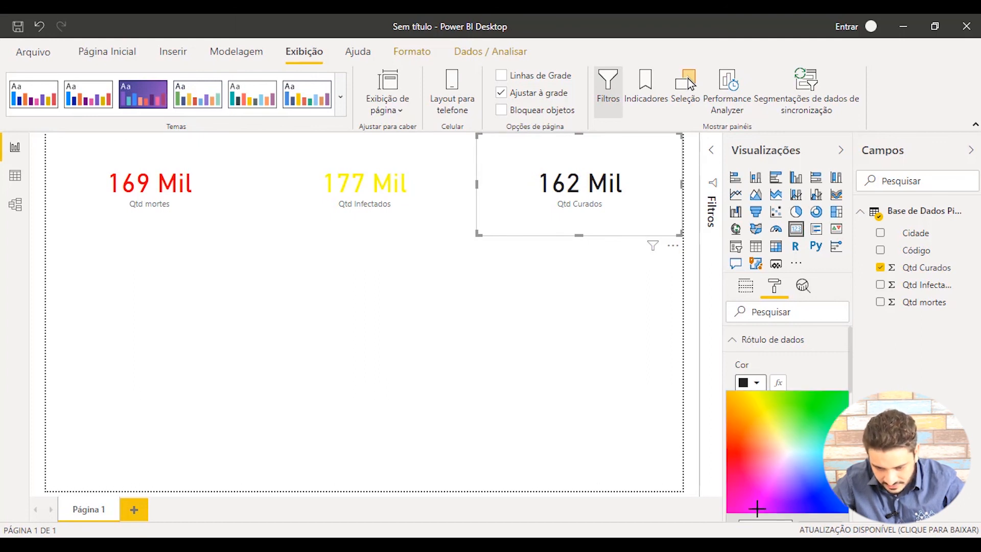
pyautogui.click(816, 401)
pyautogui.click(566, 351)
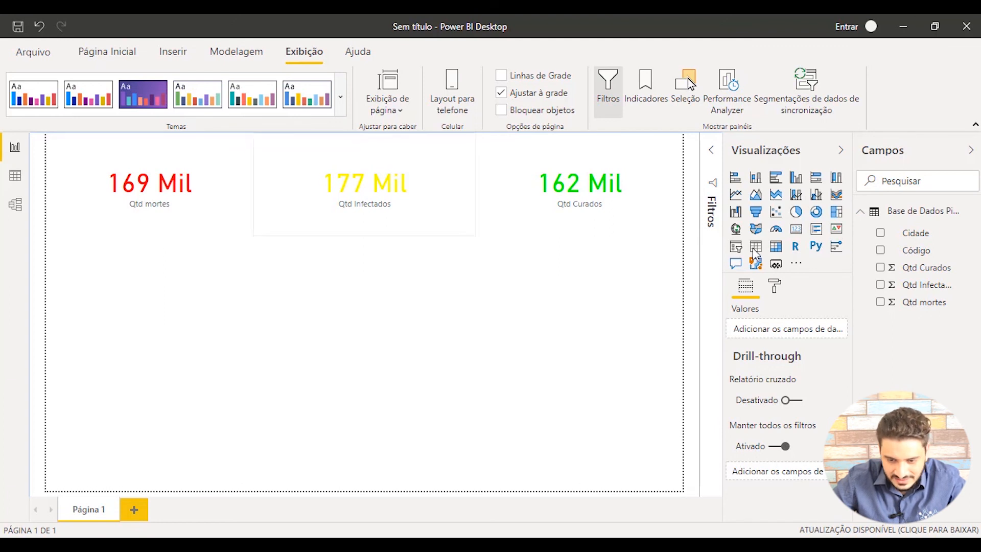
# - Add a map of Cidade below the cards, sized to cover about the left two-thirds of the page down to its bottom edge
pyautogui.click(879, 233)
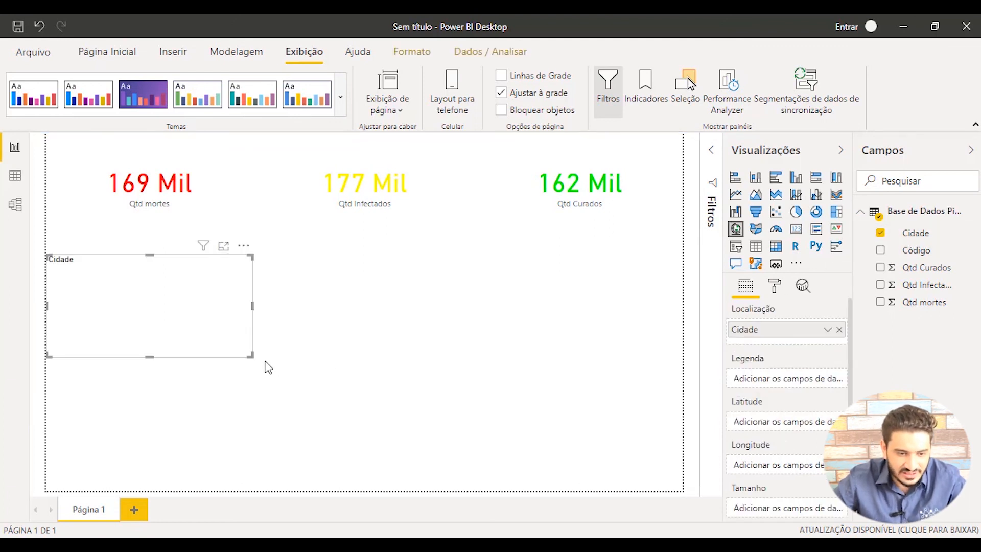
pyautogui.moveTo(249, 356); pyautogui.dragTo(686, 497)
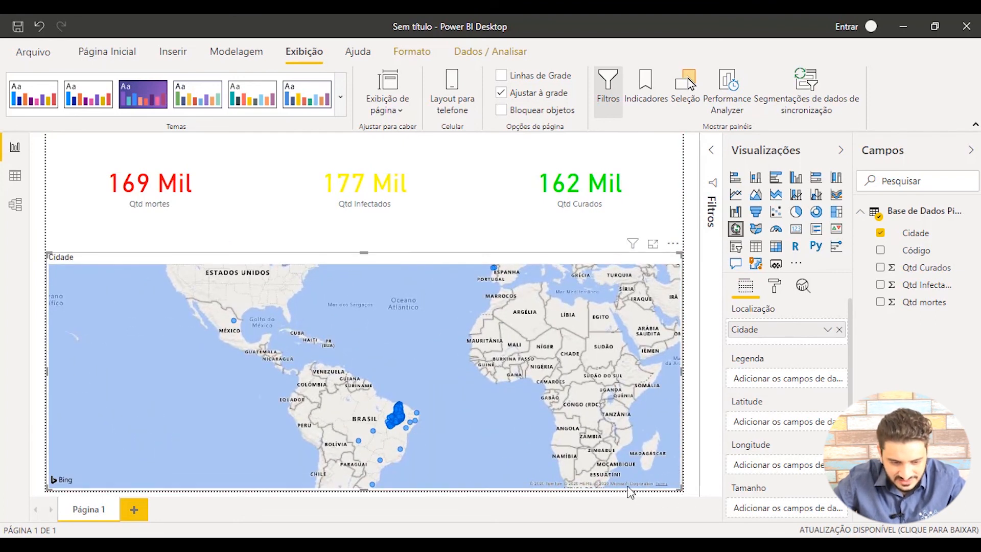
pyautogui.scroll(2, 378, 468)
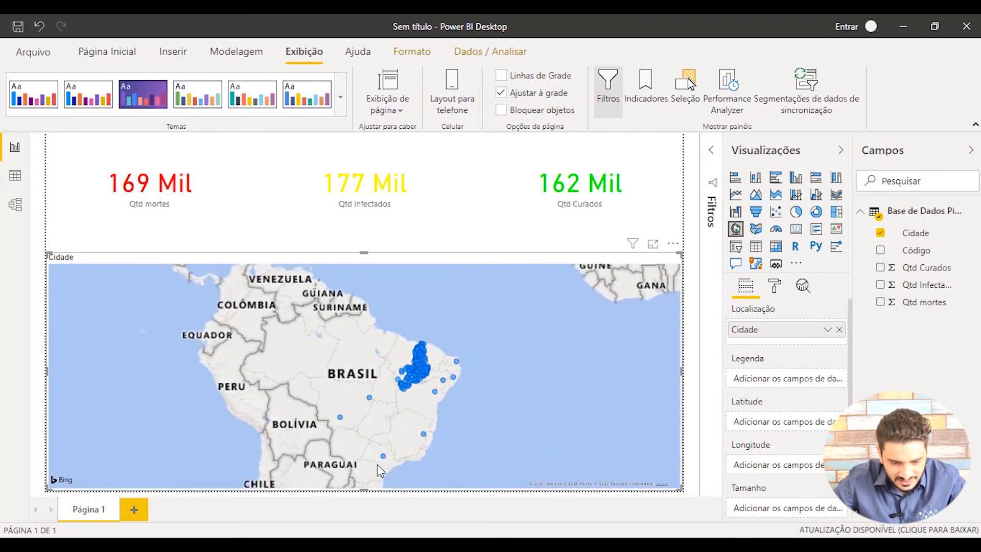
pyautogui.moveTo(370, 403)
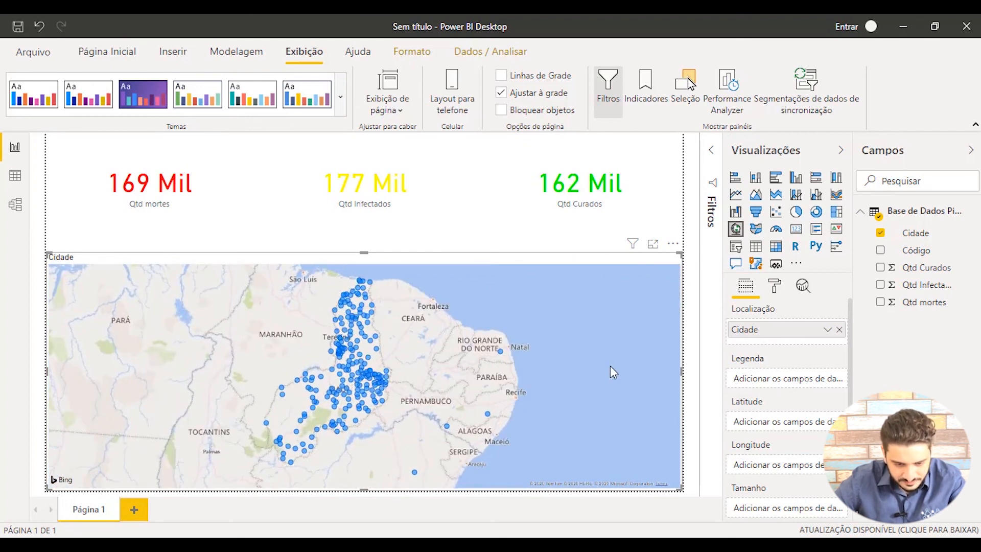
pyautogui.moveTo(681, 371); pyautogui.dragTo(493, 366)
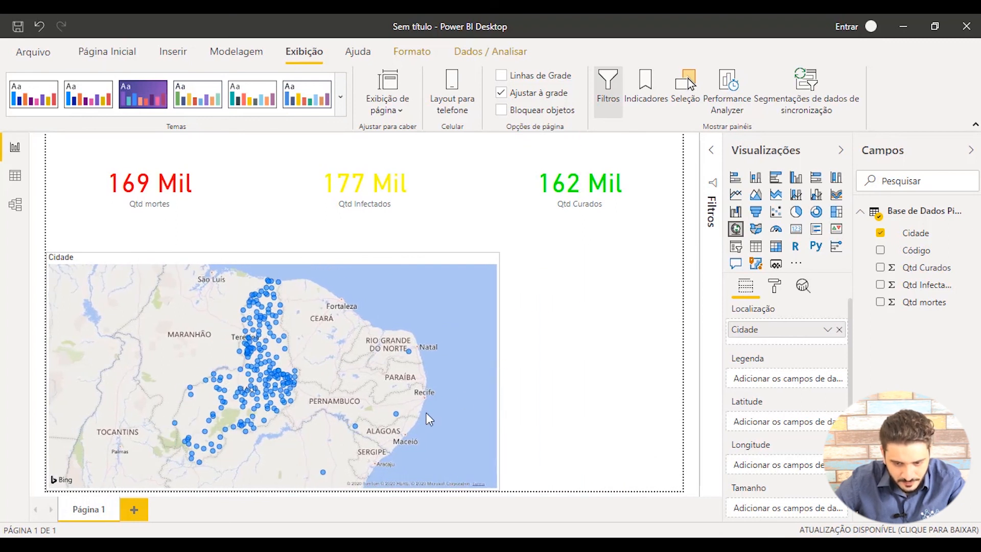
# - Examine how the plotted cities are distributed over Piauí and the neighbouring states on the map
pyautogui.scroll(5, 303, 434)
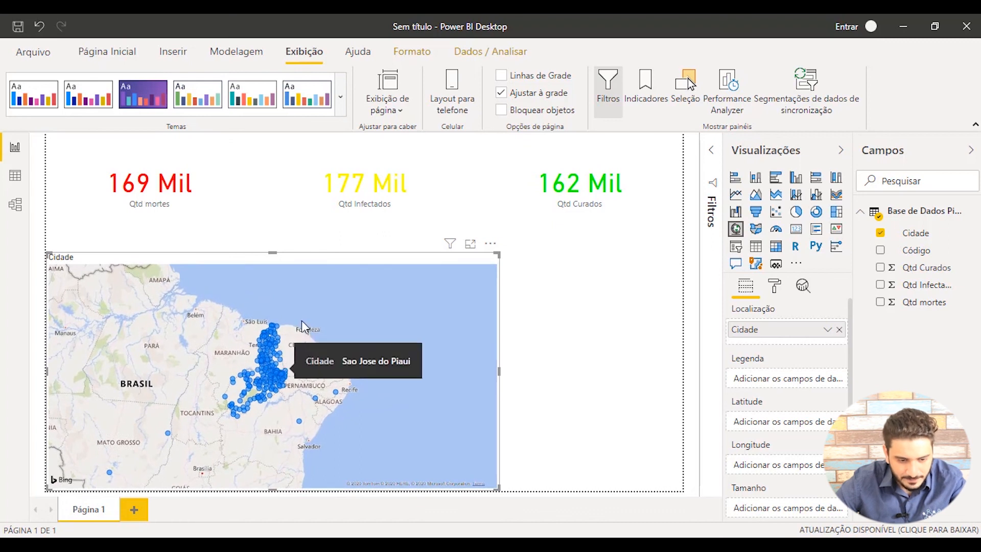
pyautogui.scroll(2, 263, 327)
pyautogui.scroll(2, 265, 329)
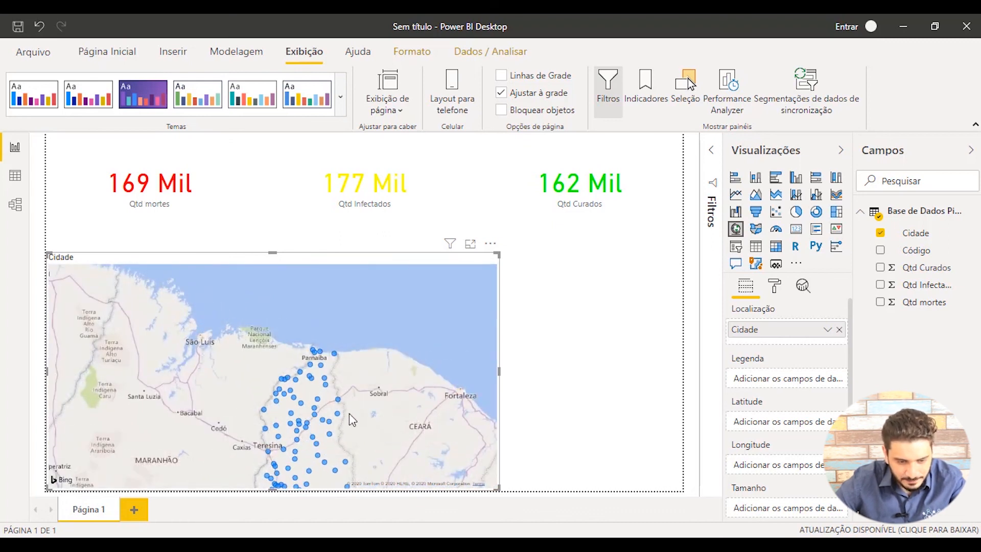
pyautogui.moveTo(349, 413); pyautogui.dragTo(329, 354)
pyautogui.scroll(-1, 329, 352)
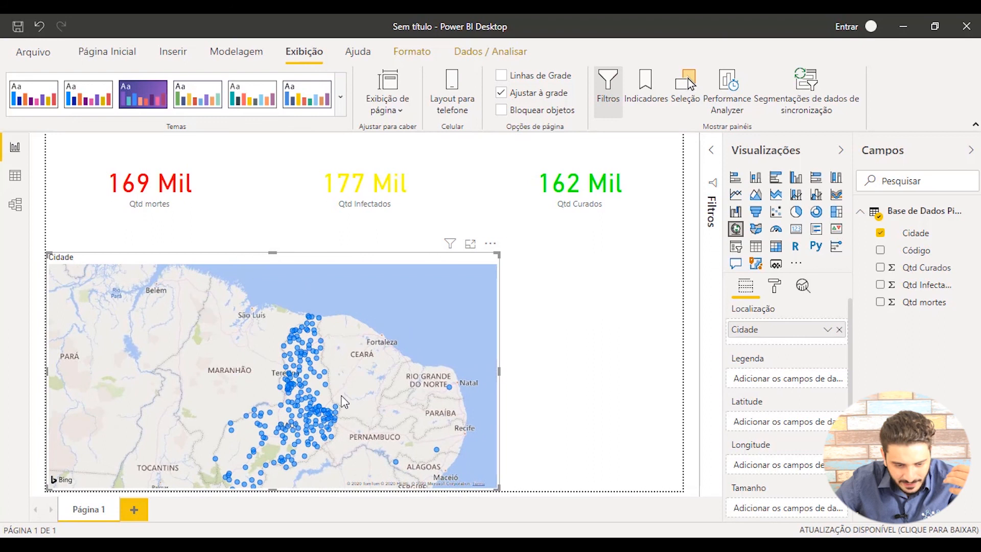
pyautogui.moveTo(358, 423); pyautogui.dragTo(341, 414)
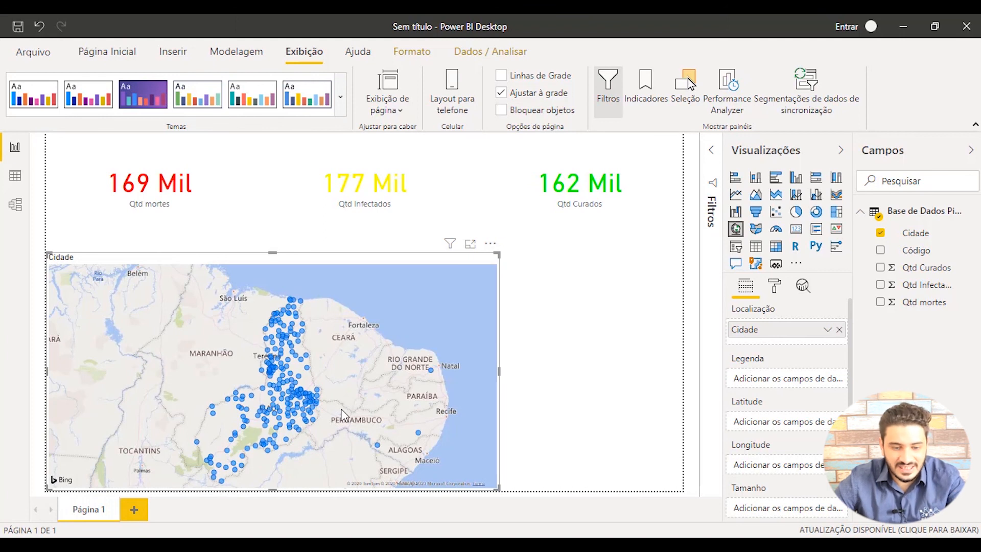
# - Add a table listing Cidade in the free space to the right of the map
pyautogui.click(575, 357)
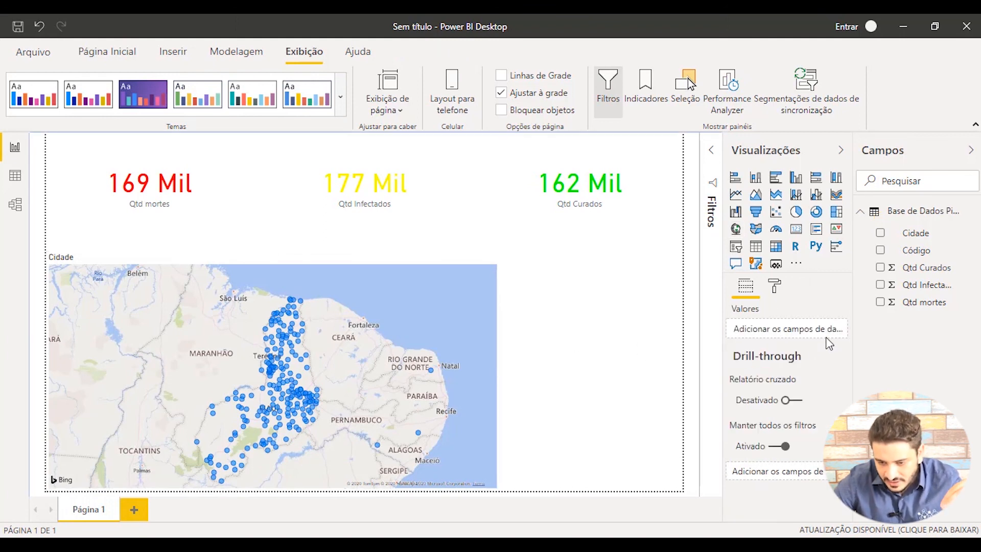
pyautogui.click(880, 233)
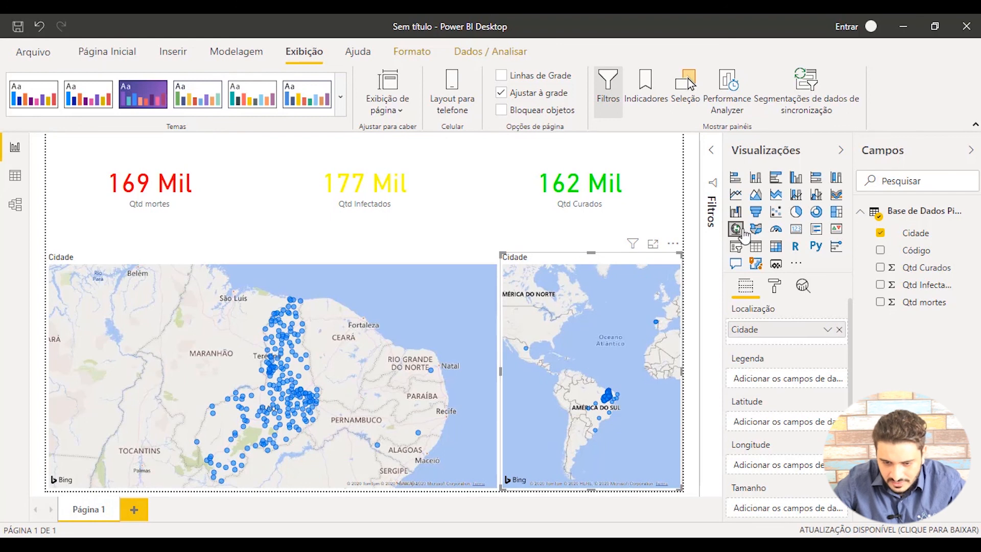
pyautogui.click(755, 246)
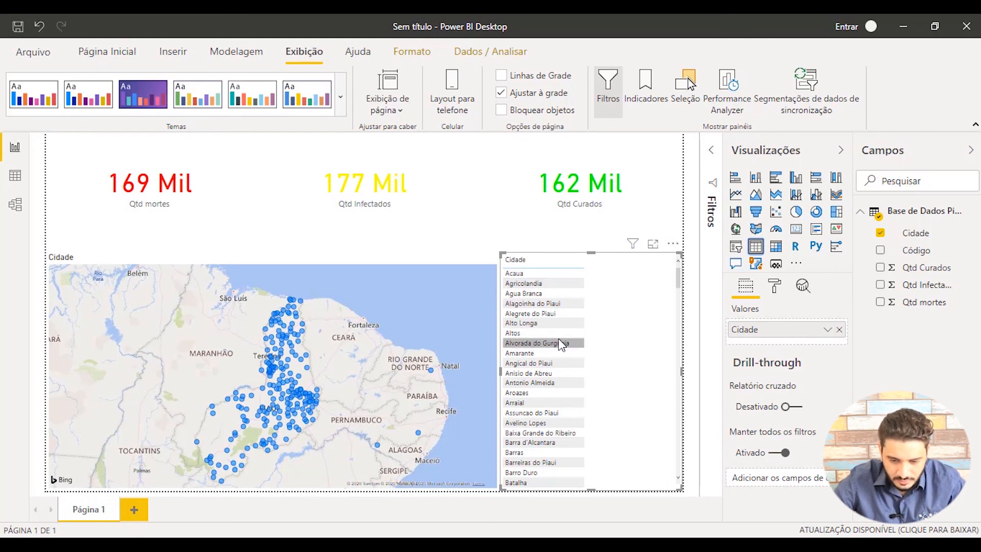
# - Set the grid text size of the Cidade table to 14 pt and leave no visual selected
pyautogui.click(775, 294)
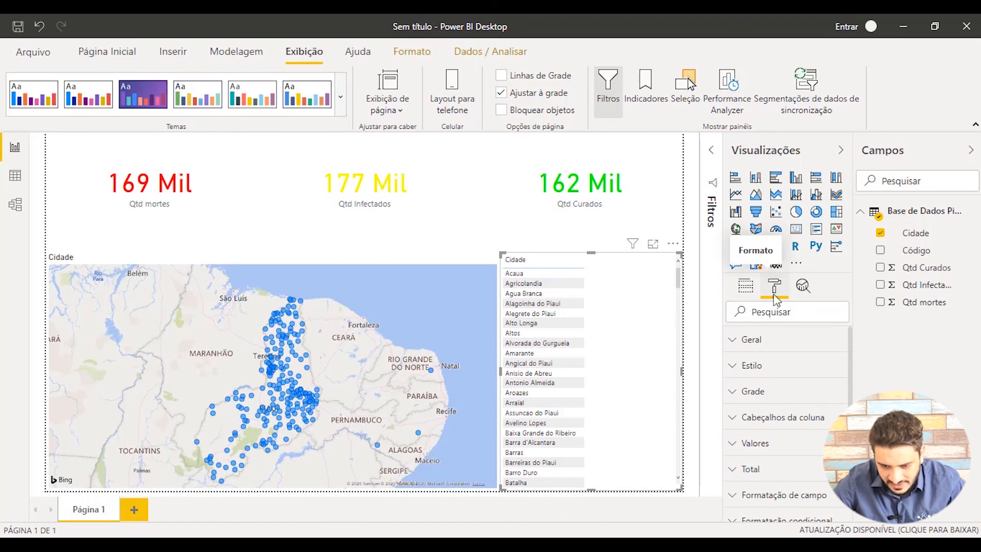
pyautogui.click(761, 342)
pyautogui.scroll(-5, 826, 419)
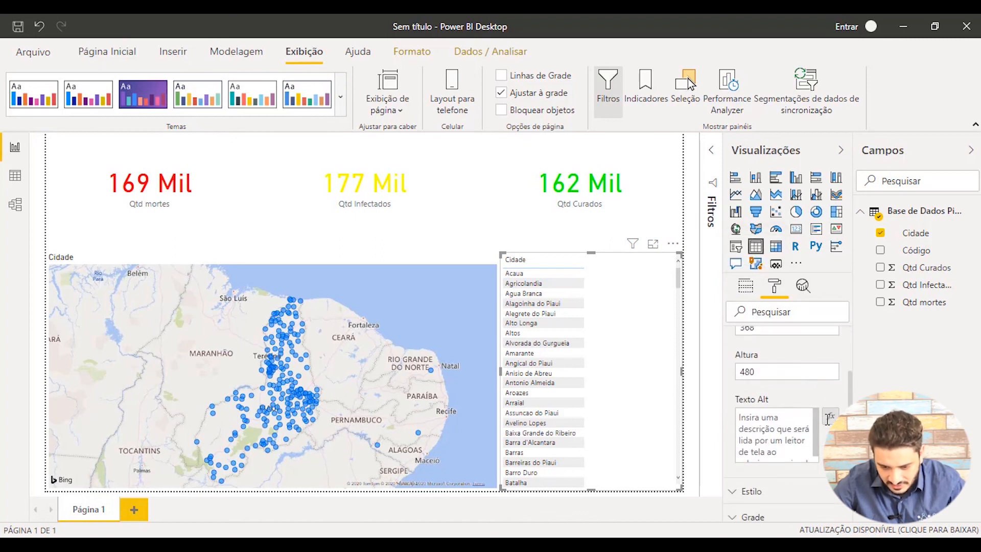
pyautogui.click(769, 353)
pyautogui.scroll(-1, 793, 381)
pyautogui.click(785, 383)
pyautogui.scroll(-2, 796, 416)
pyautogui.scroll(-5, 797, 418)
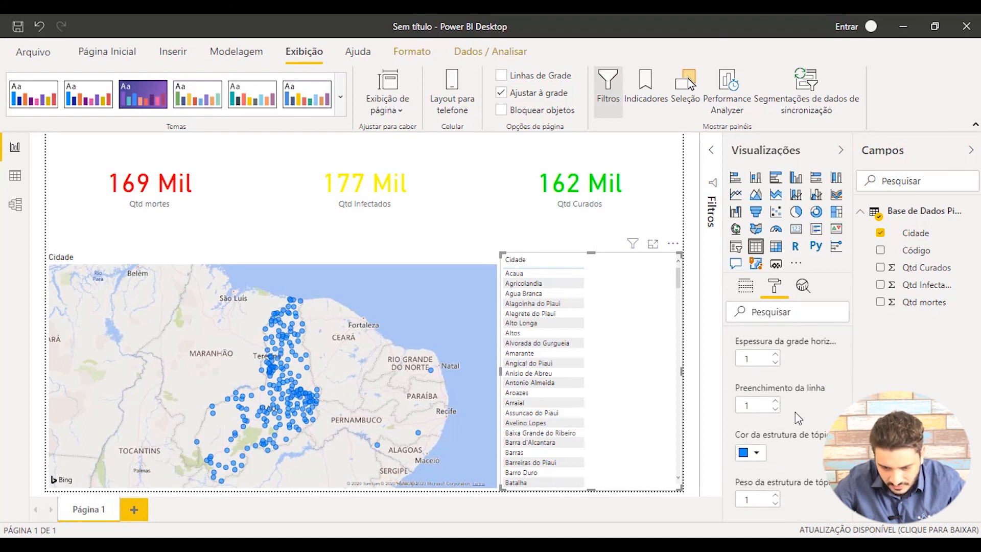
pyautogui.scroll(3, 798, 418)
pyautogui.scroll(-2, 799, 417)
pyautogui.scroll(-2, 798, 417)
pyautogui.scroll(2, 794, 409)
pyautogui.click(776, 398)
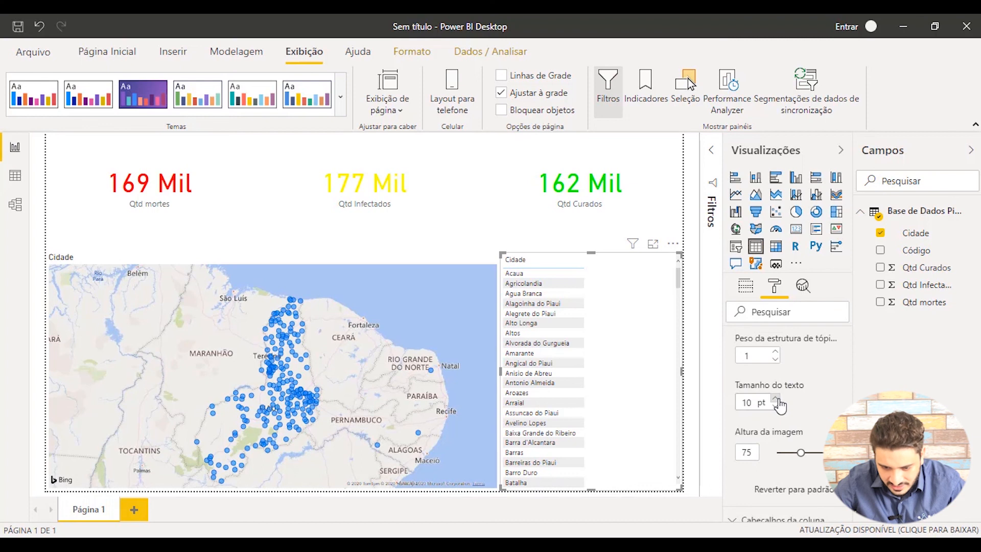
pyautogui.click(776, 399)
pyautogui.click(776, 399)
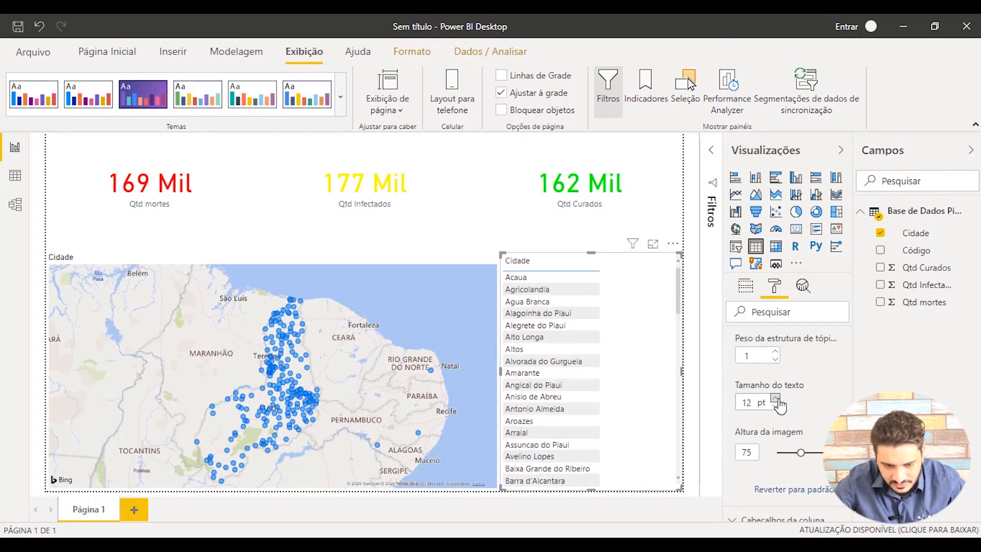
pyautogui.click(776, 399)
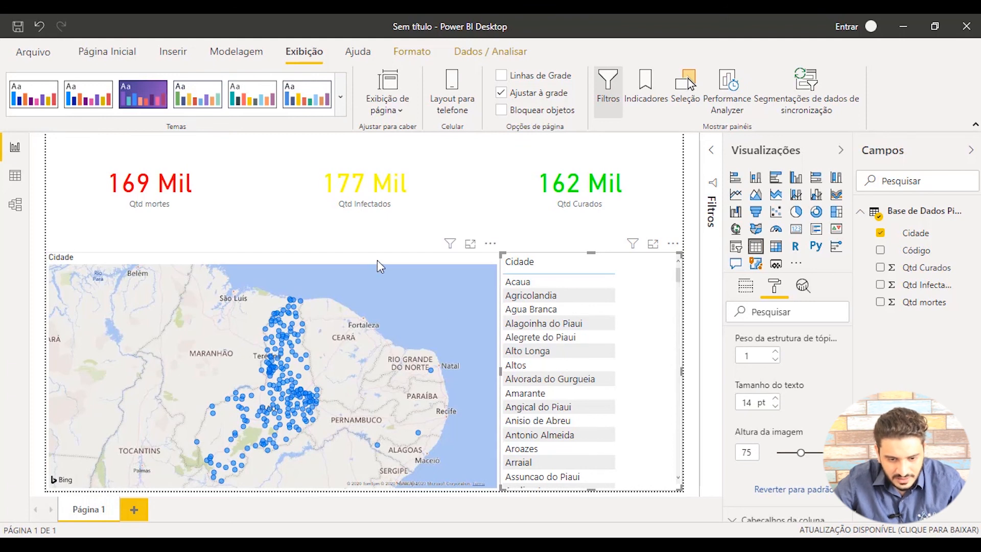
pyautogui.click(353, 238)
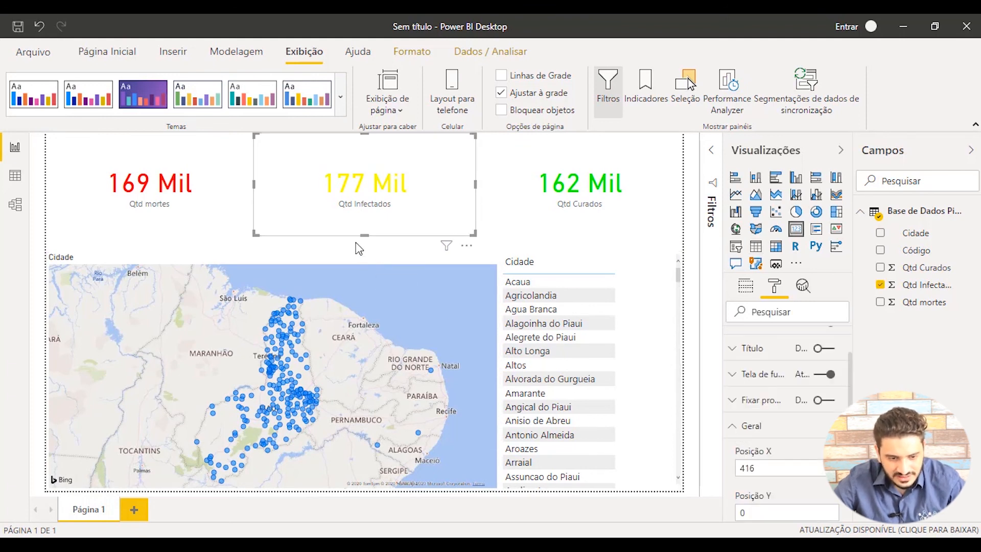
pyautogui.click(359, 249)
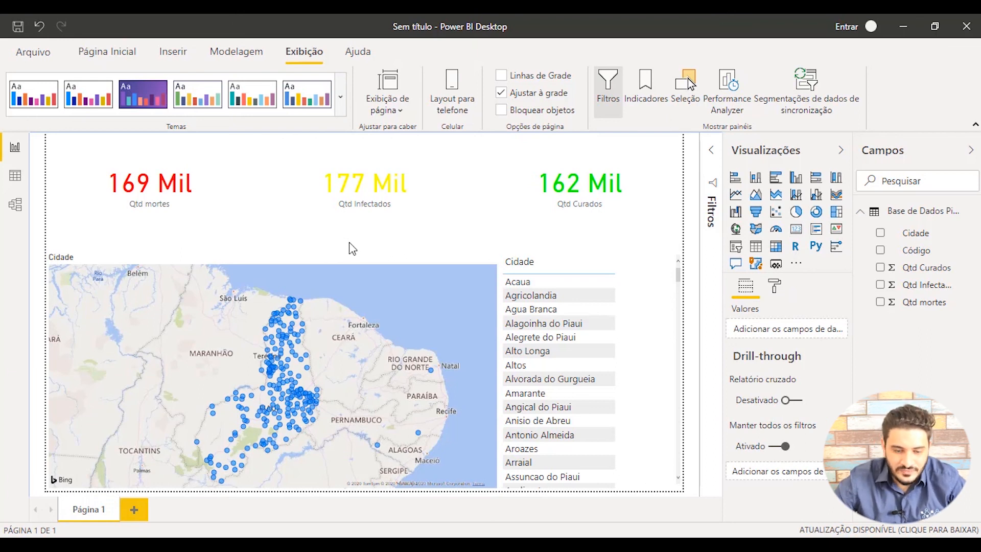
# - Find Teresina in the Cidade table and filter the cards and map to that city
pyautogui.scroll(-8, 549, 404)
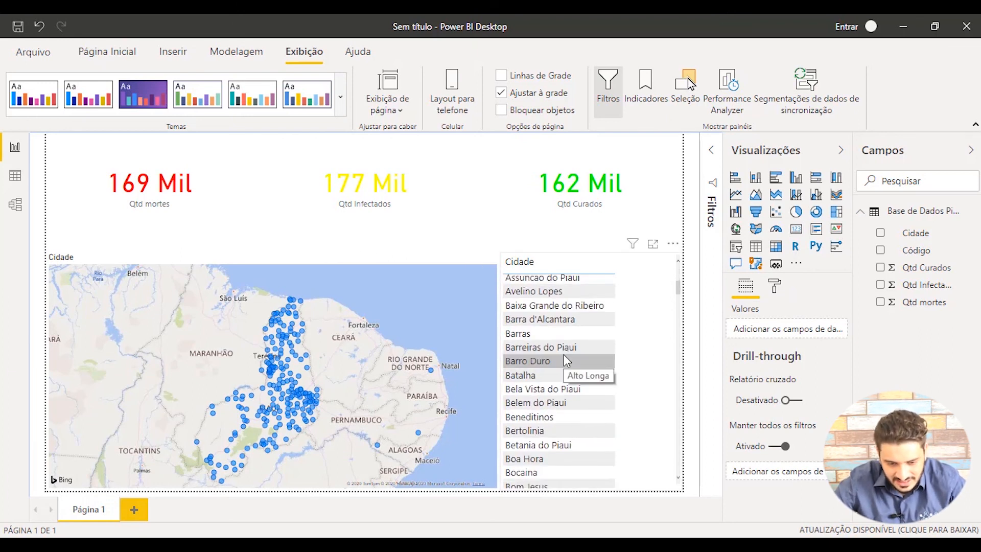
pyautogui.scroll(-20, 549, 408)
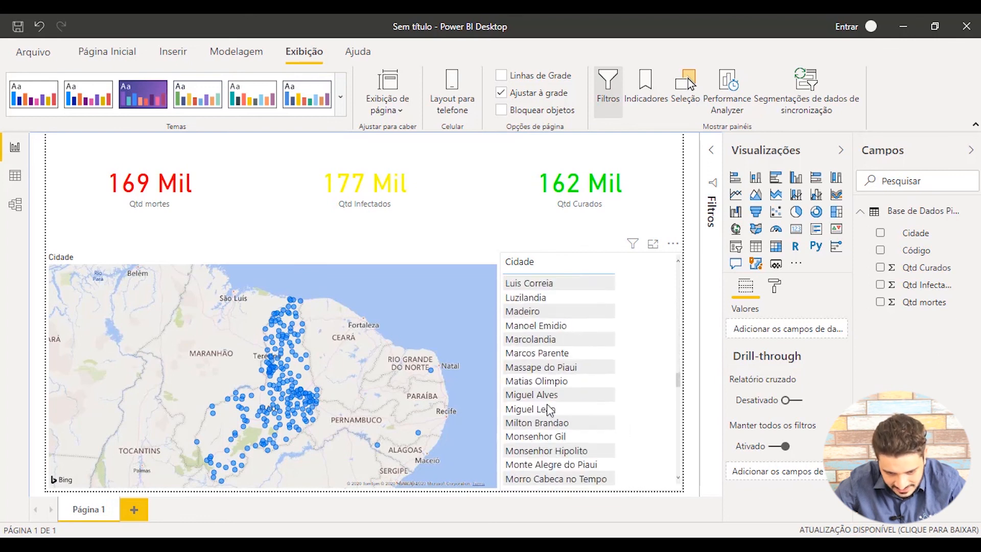
pyautogui.scroll(-20, 549, 408)
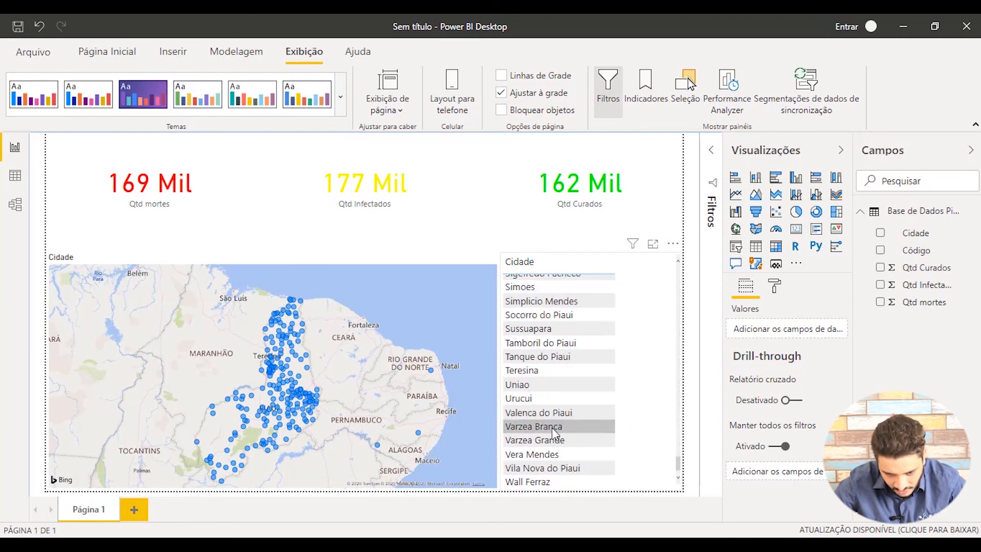
pyautogui.click(558, 374)
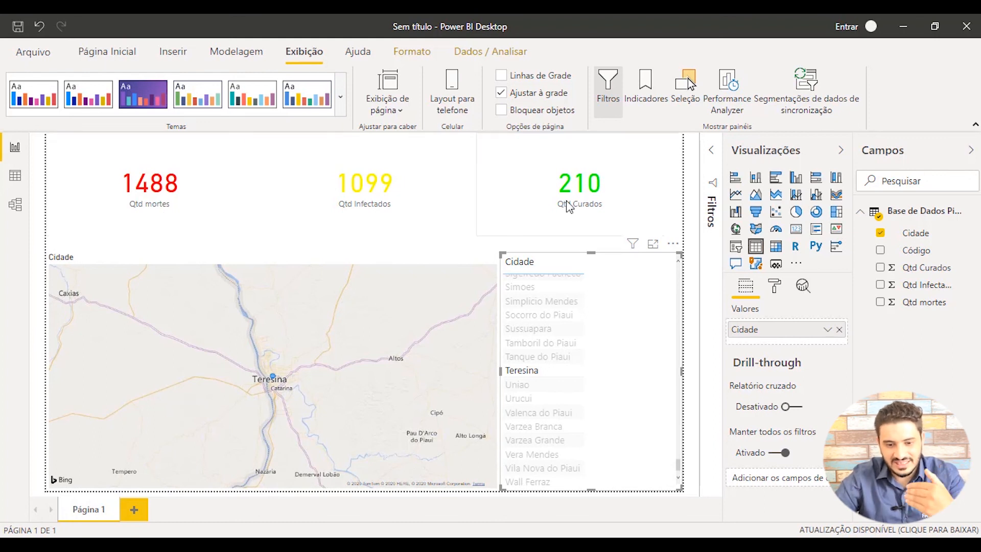
# - Filter the report by other cities in turn, including Sussuapara, Socorro do Piaui and Valenca do Piaui, ending with Varzea Grande
pyautogui.click(535, 356)
pyautogui.click(534, 344)
pyautogui.click(536, 328)
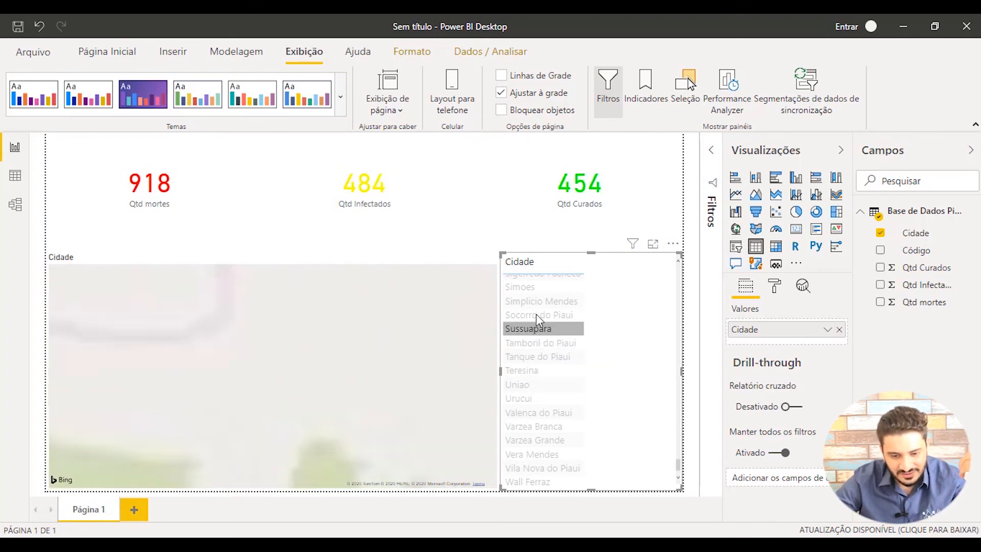
pyautogui.click(536, 314)
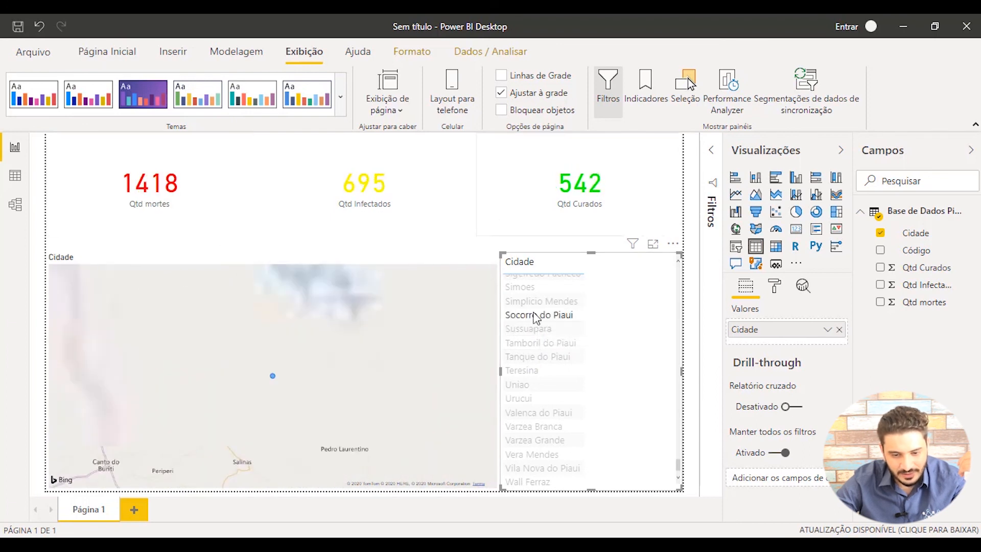
pyautogui.click(539, 413)
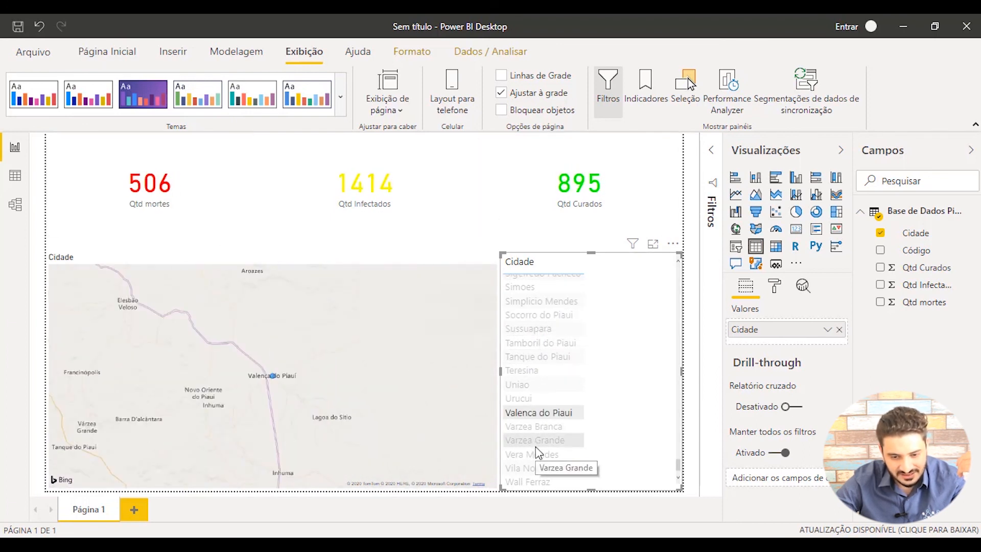
pyautogui.click(536, 446)
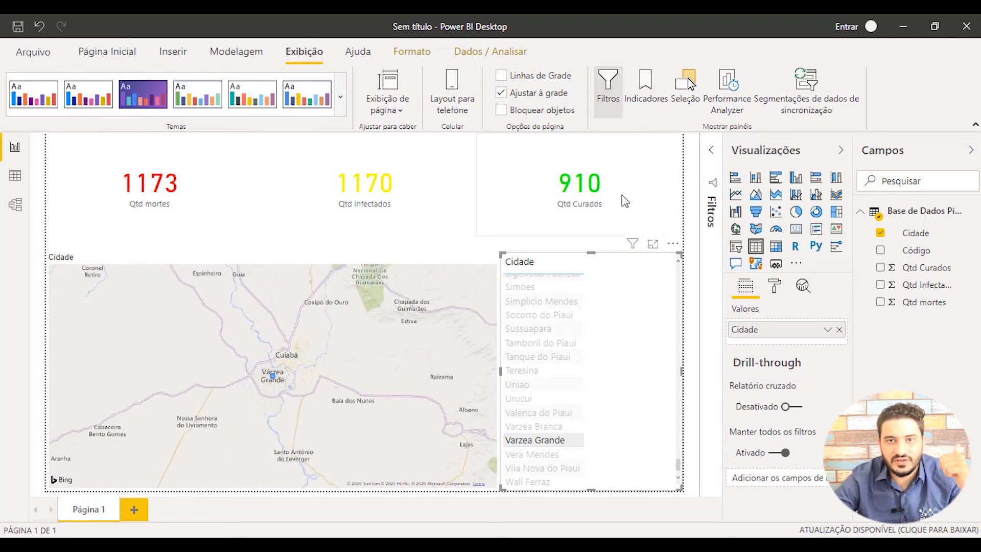
# - Save the report as "Relatório Cidades Piauí COVID-19" in the Aula 04 folder
pyautogui.click(19, 26)
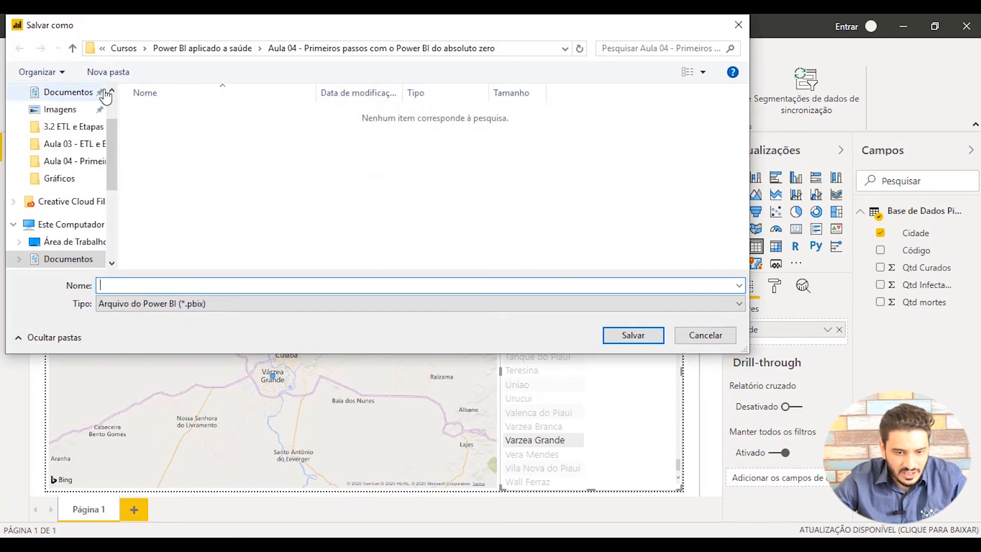
pyautogui.write('Relatório Cidades COVID-19')
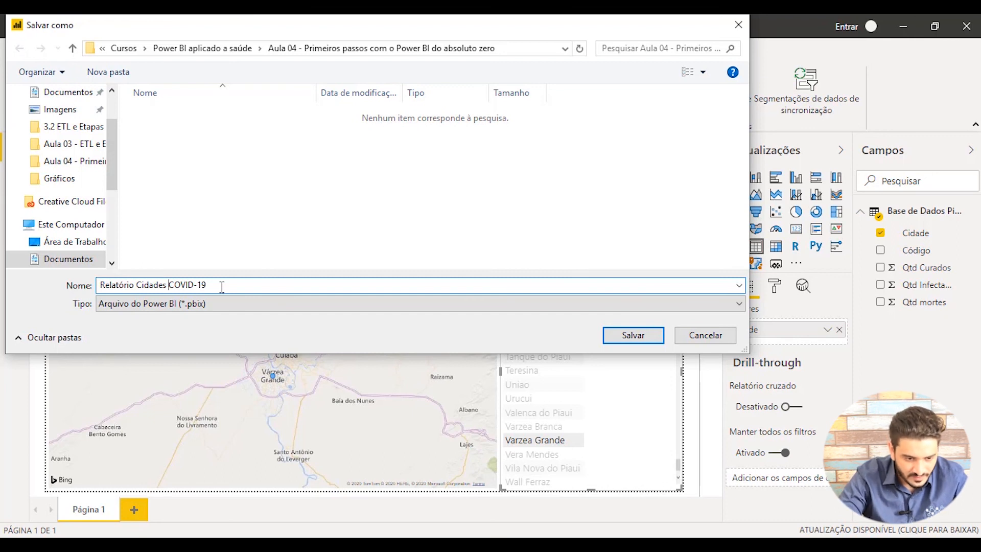
pyautogui.write('Piauí')
pyautogui.press('Return')
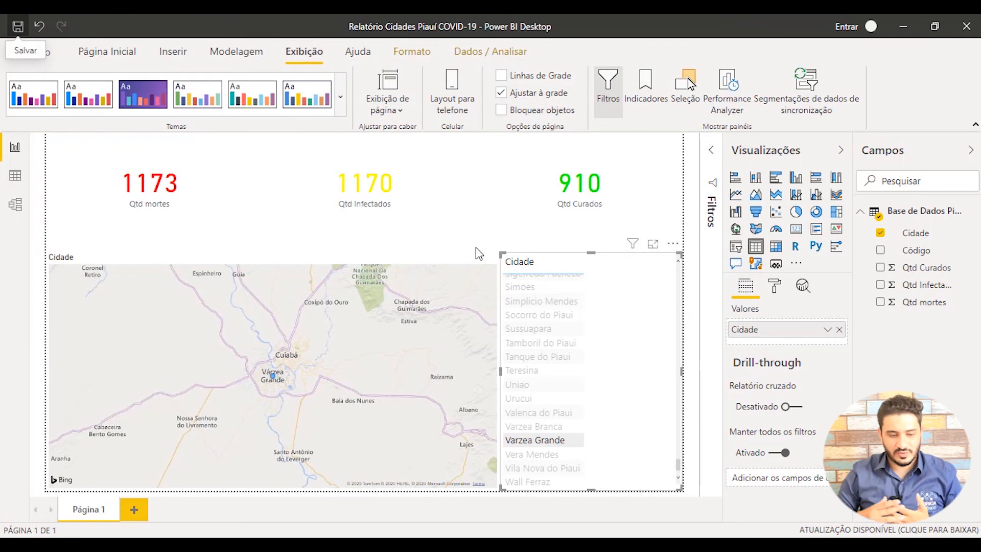
# - Switch to File Explorer and examine the properties of the saved Relatório Cidades Piauí COVID-19 file
pyautogui.hotkey('alt', 'Tab')
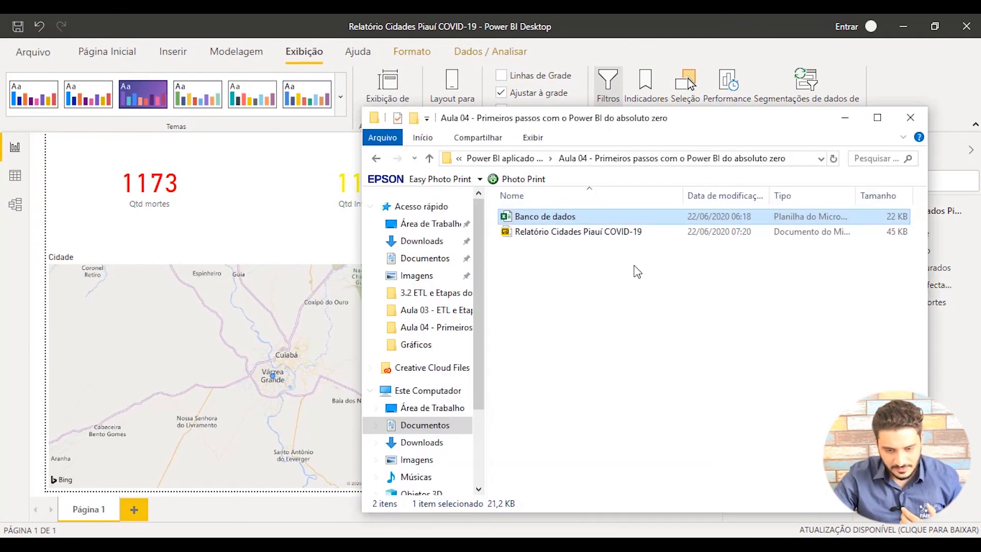
pyautogui.click(582, 234)
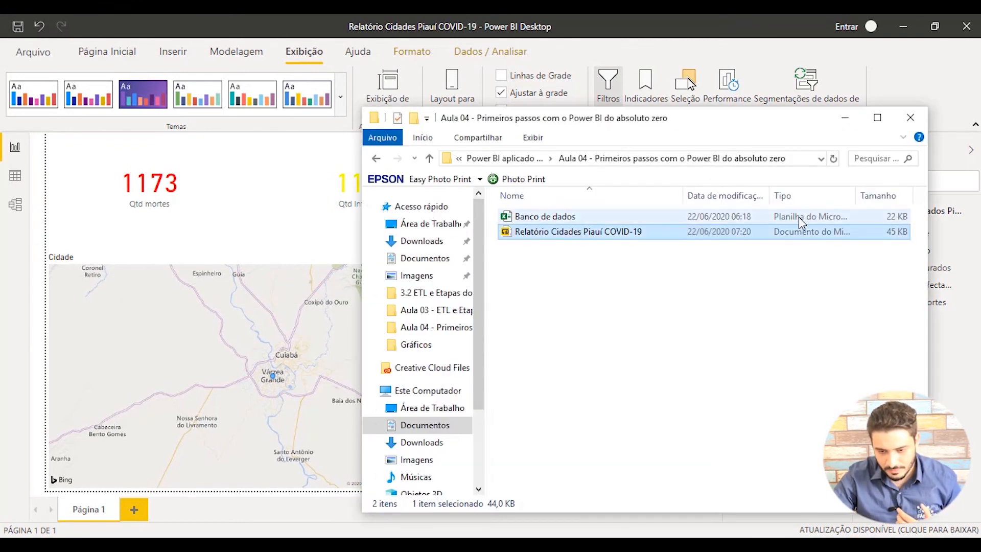
pyautogui.rightClick(717, 232)
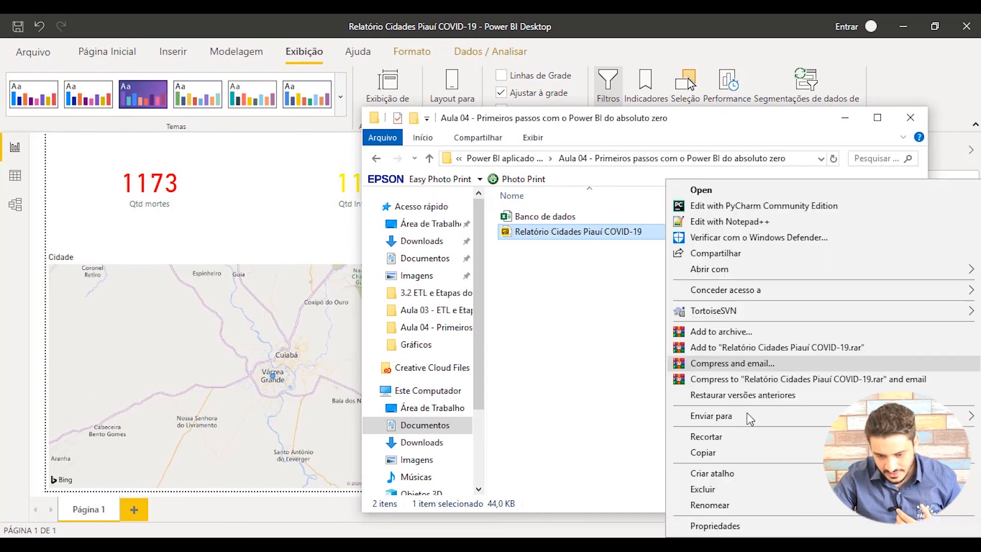
pyautogui.click(728, 524)
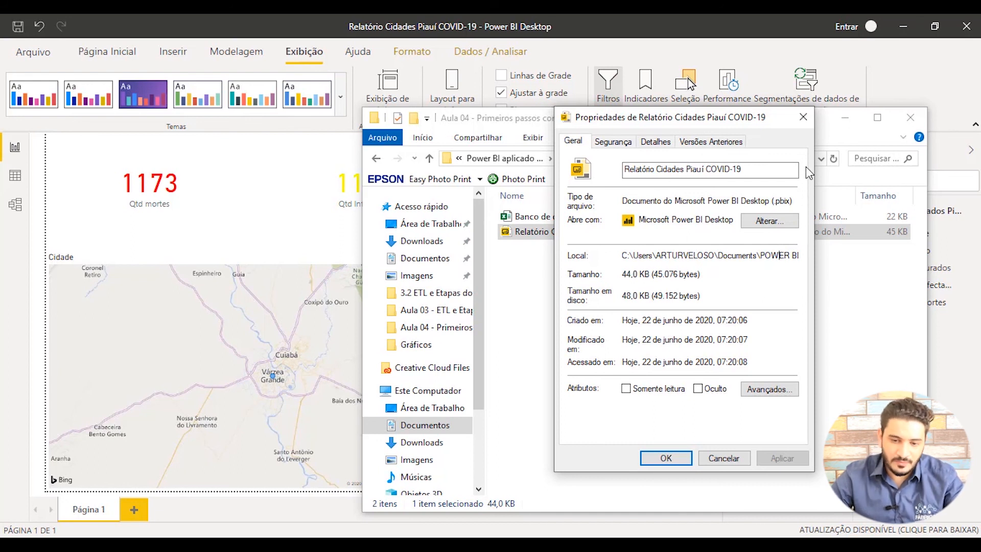
pyautogui.click(801, 121)
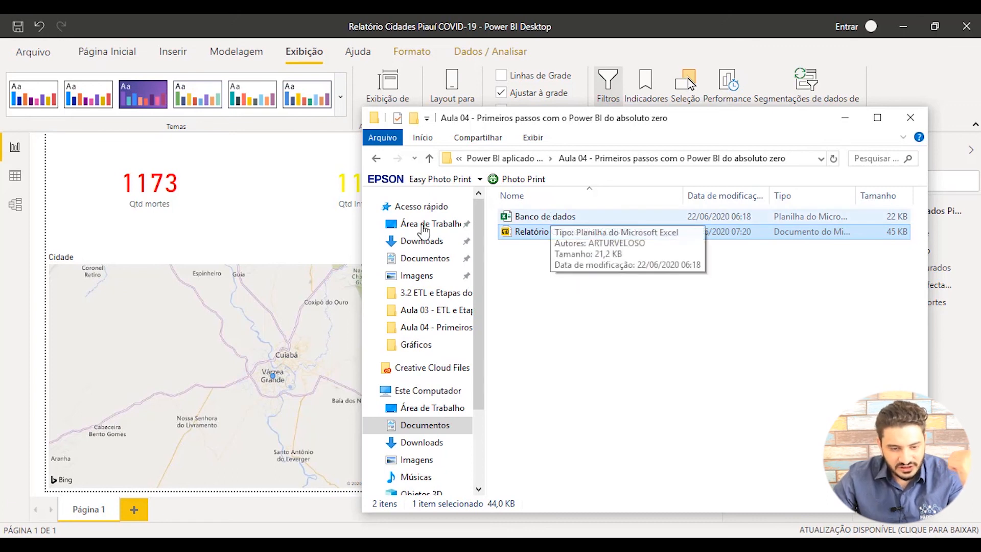
# - Return to Power BI Desktop and filter the report to Teresina
pyautogui.click(345, 250)
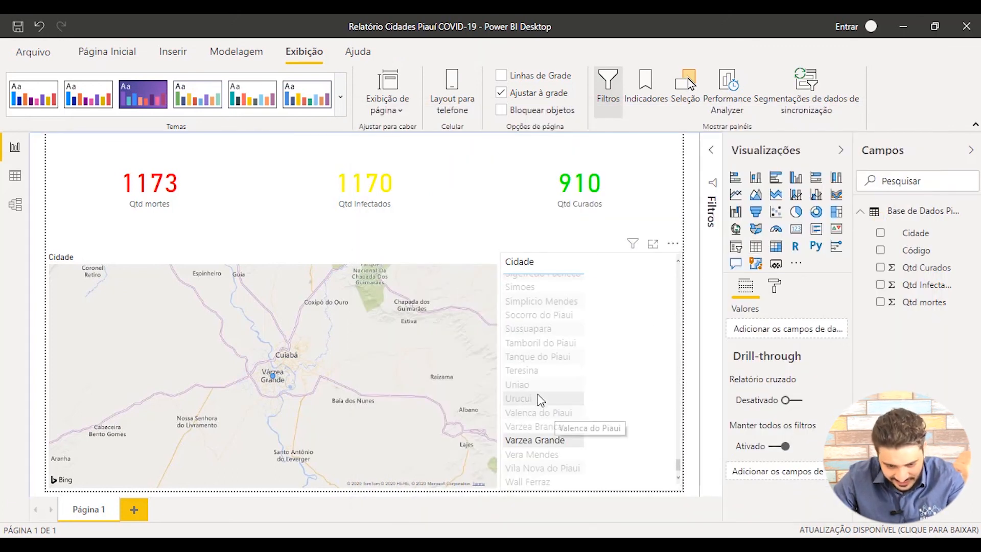
pyautogui.click(536, 376)
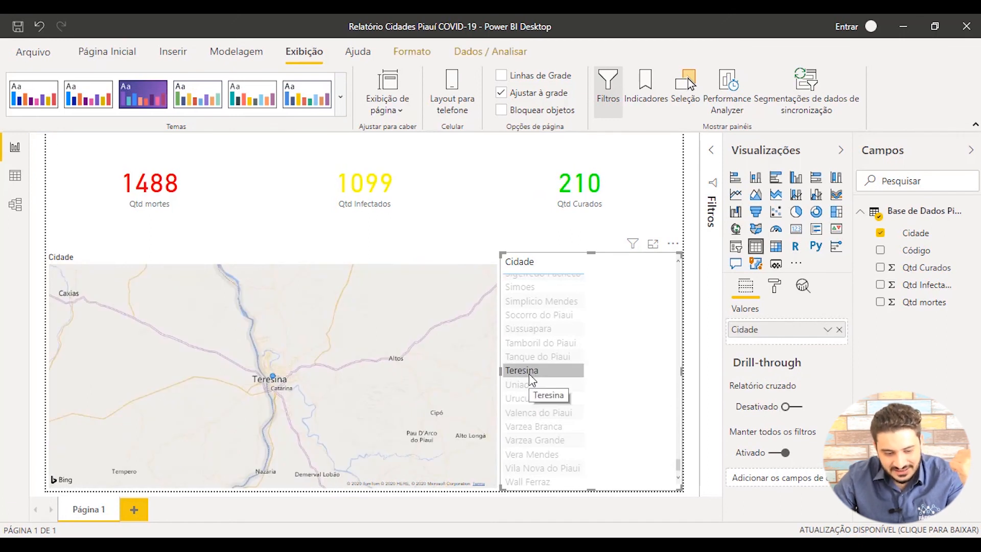
# - Open the Banco de dados workbook from the Aula 04 folder in Excel and locate the Teresina row
pyautogui.click(153, 544)
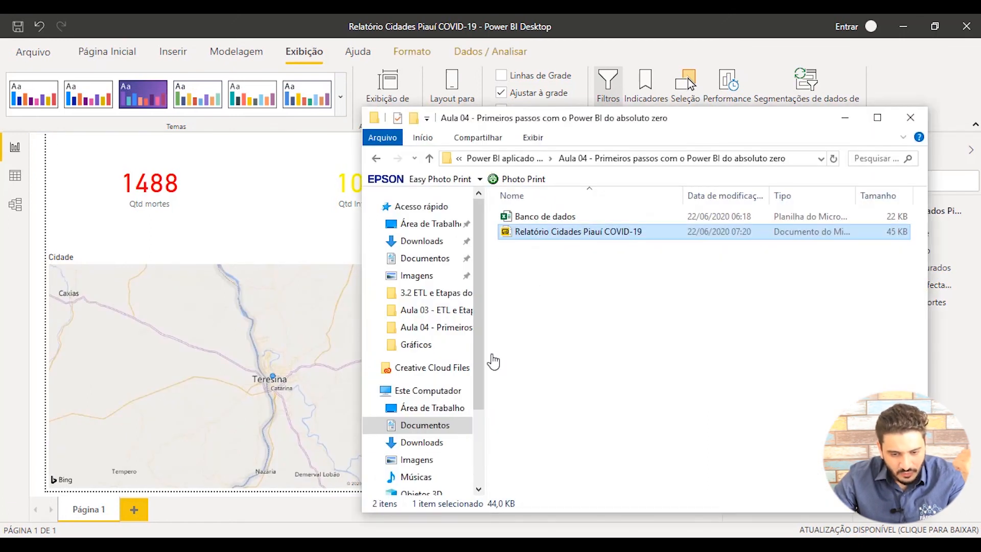
pyautogui.doubleClick(549, 217)
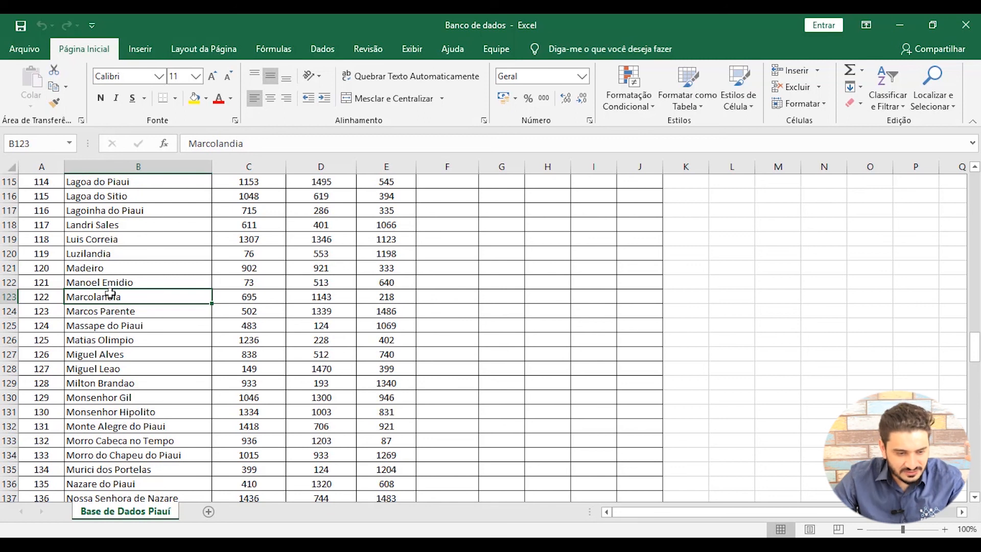
pyautogui.scroll(-12, 120, 310)
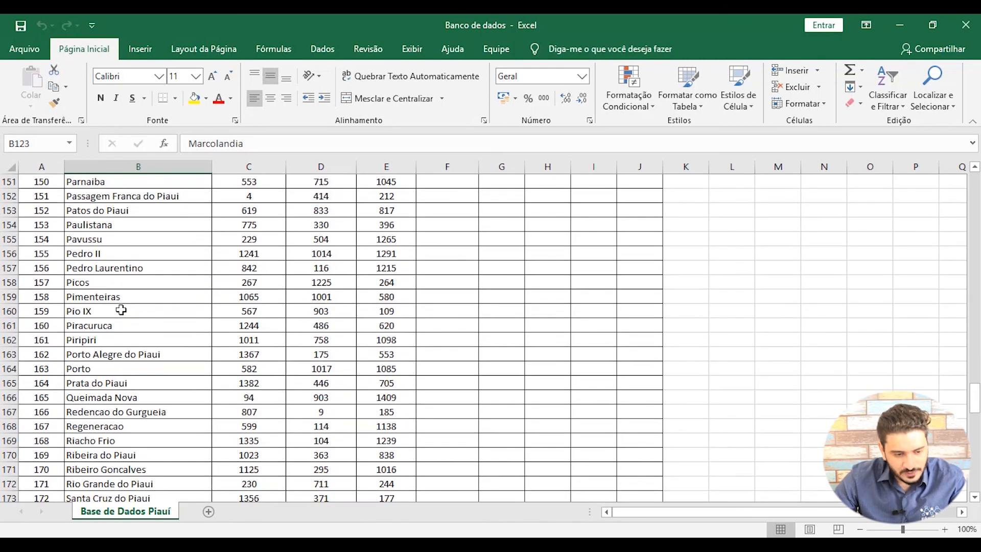
pyautogui.scroll(-20, 120, 310)
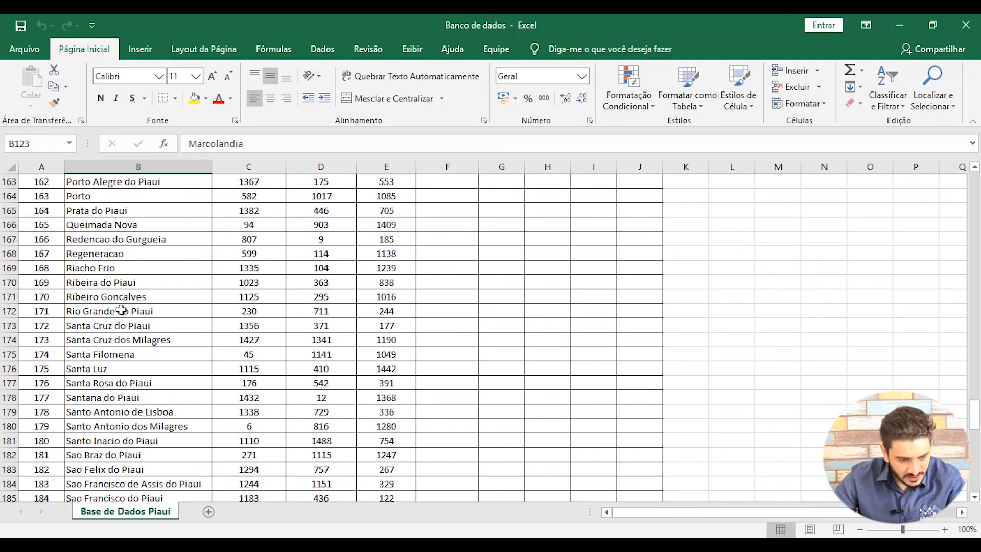
pyautogui.scroll(3, 120, 310)
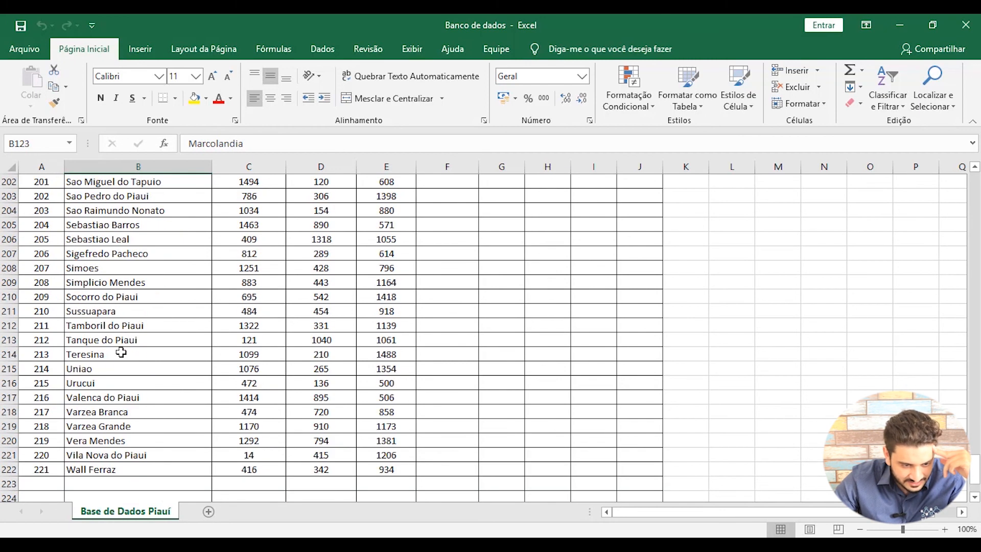
pyautogui.click(103, 354)
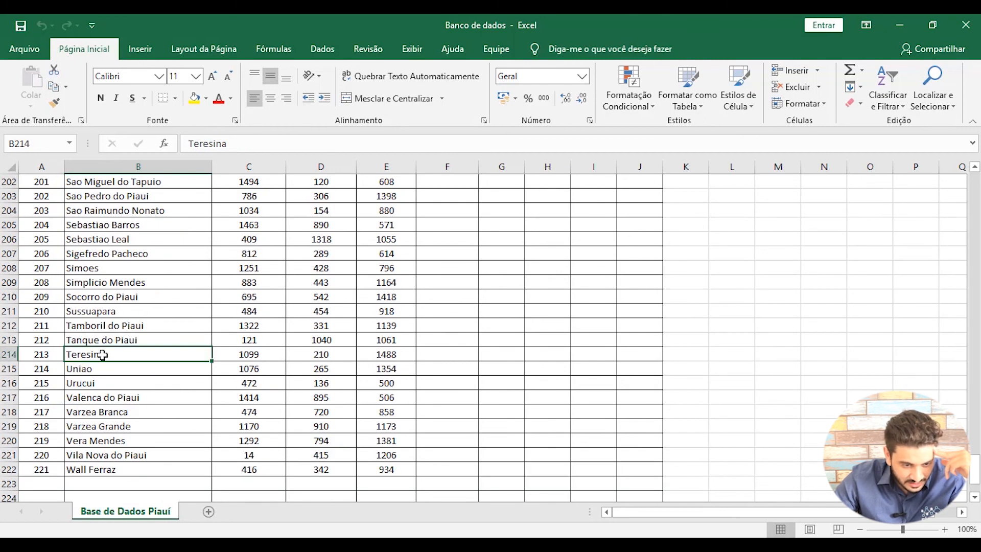
# - Set Teresina's figures in row 214 to 2000 infected, 300 cured and 2000 deaths, and save the workbook
pyautogui.click(365, 358)
pyautogui.click(252, 355)
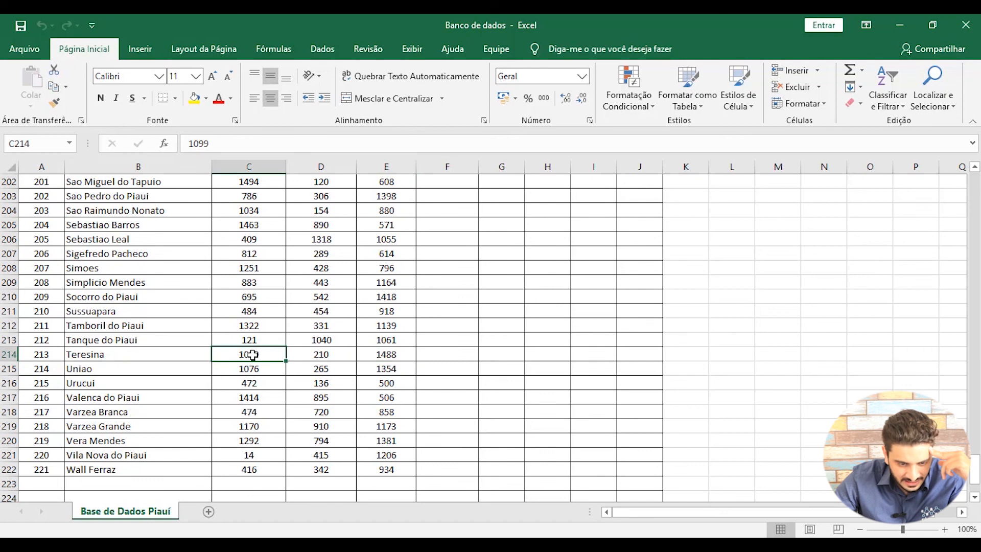
pyautogui.write('2000')
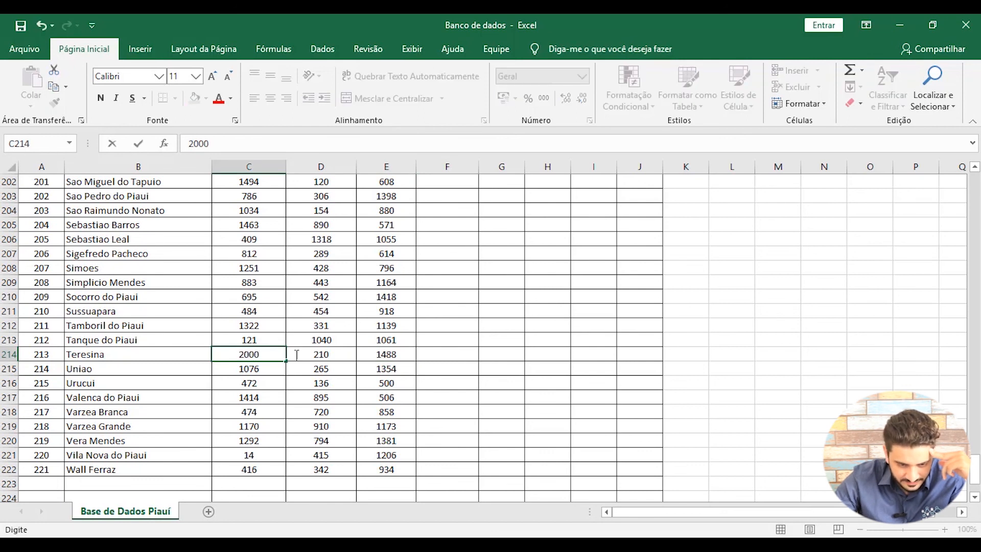
pyautogui.click(321, 354)
pyautogui.write('300')
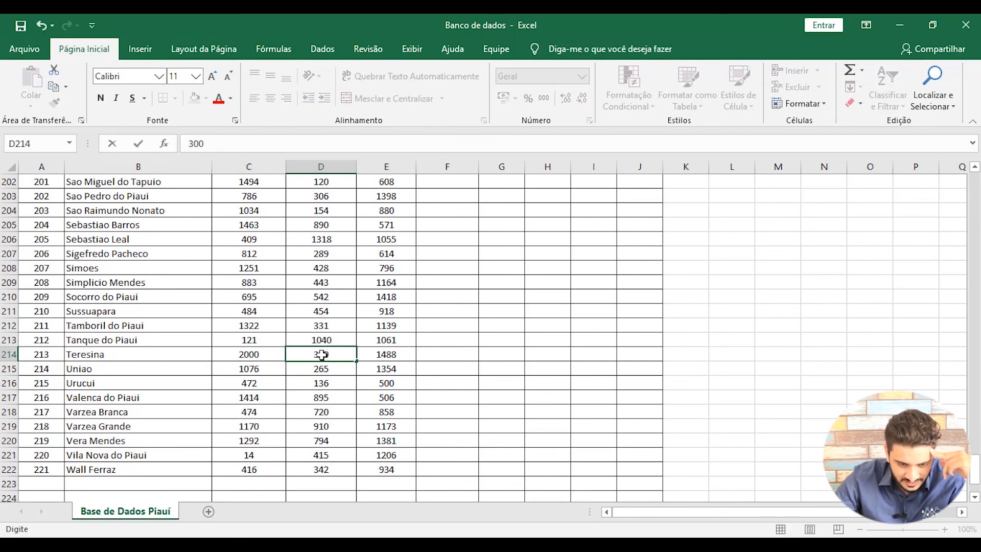
pyautogui.click(381, 353)
pyautogui.write('20')
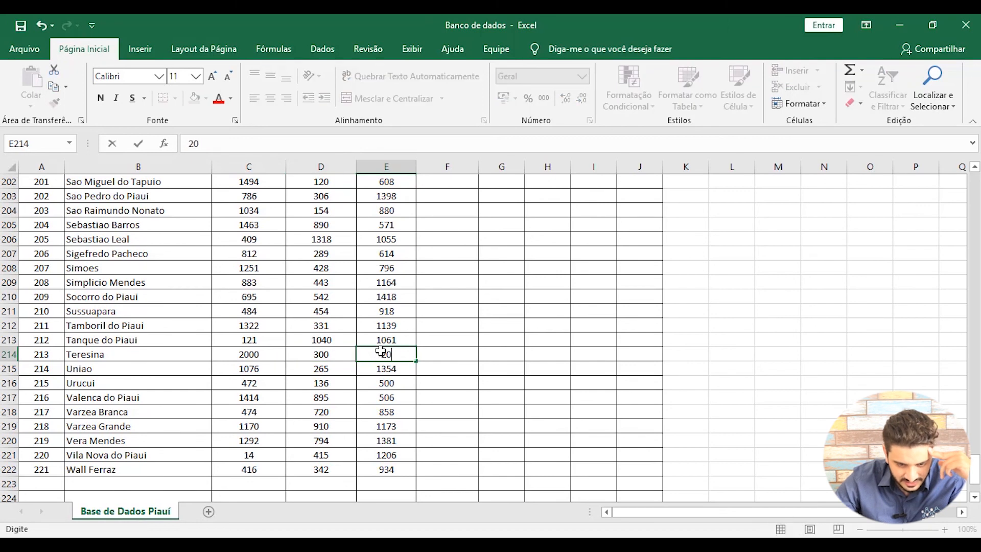
pyautogui.write('00')
pyautogui.click(20, 26)
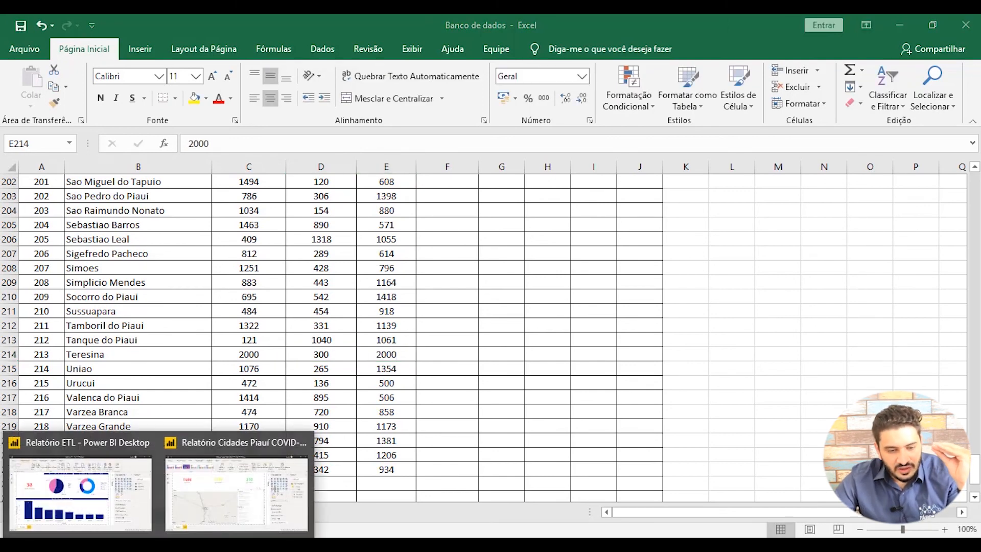
# - Switch to the Relatório Cidades Piauí COVID-19 report in Power BI Desktop and refresh its data
pyautogui.click(234, 480)
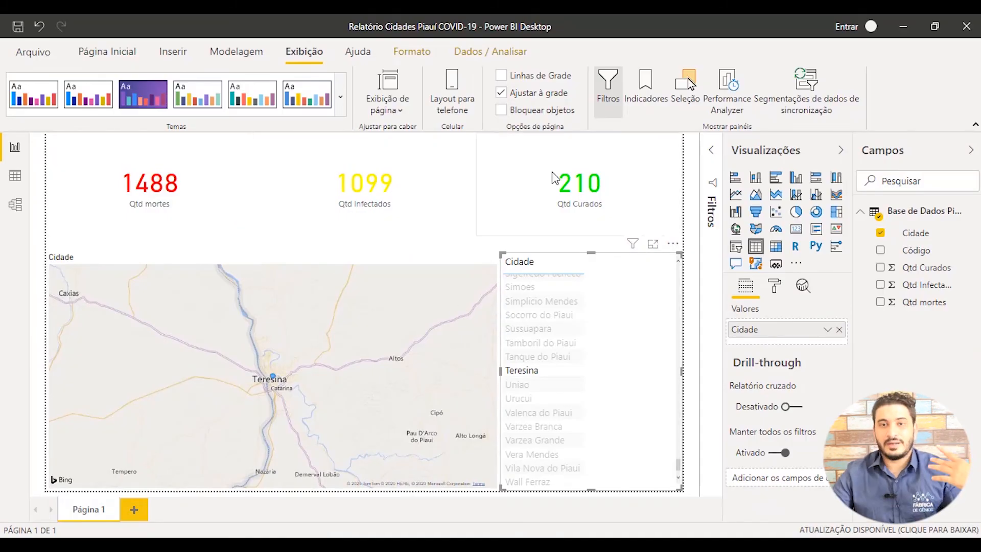
pyautogui.click(537, 357)
pyautogui.click(534, 369)
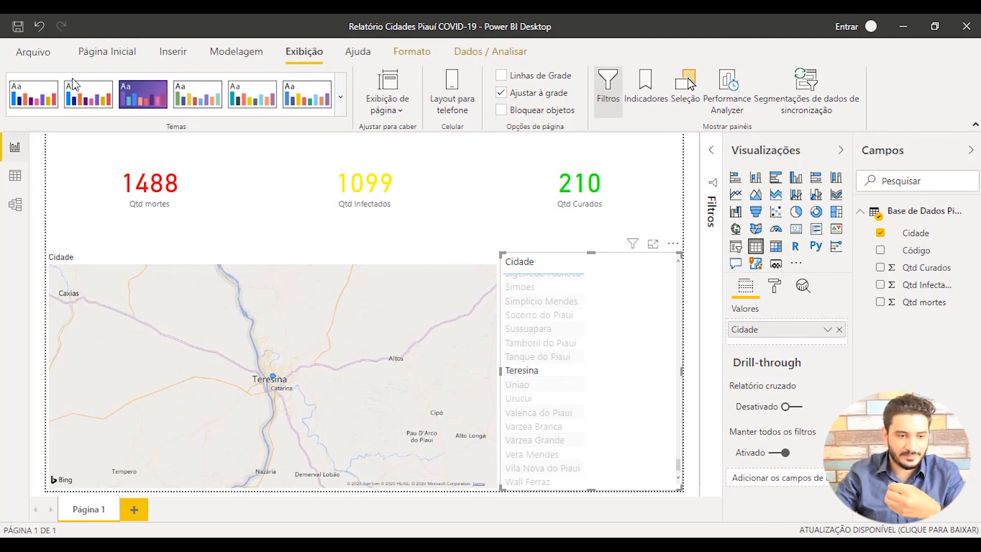
pyautogui.click(105, 55)
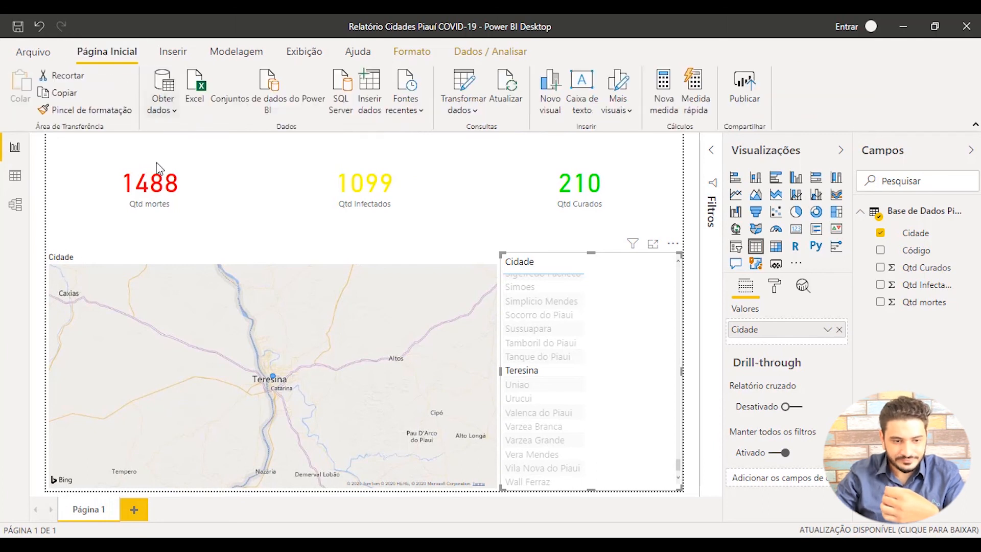
pyautogui.click(508, 84)
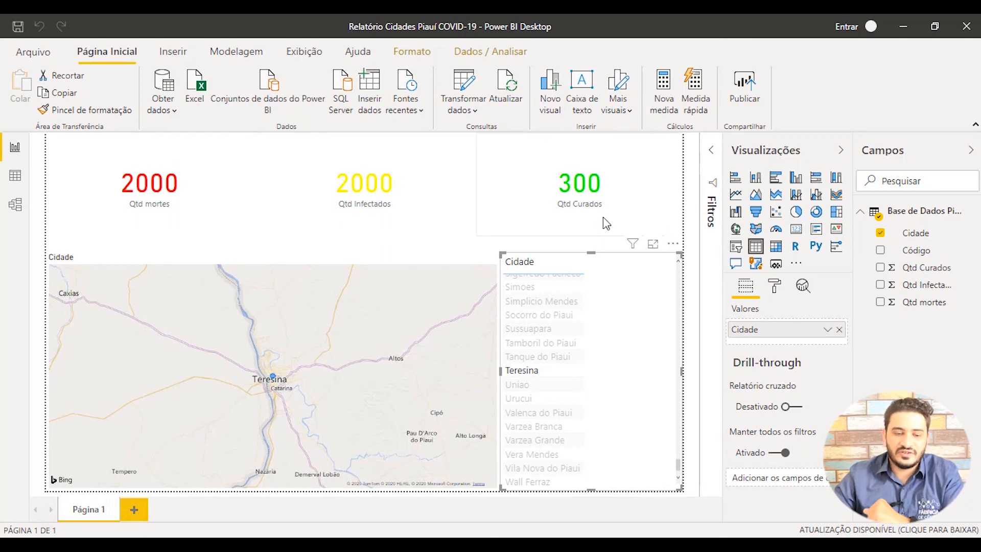
# - Clear the Teresina filter from the report and select the city map
pyautogui.click(531, 371)
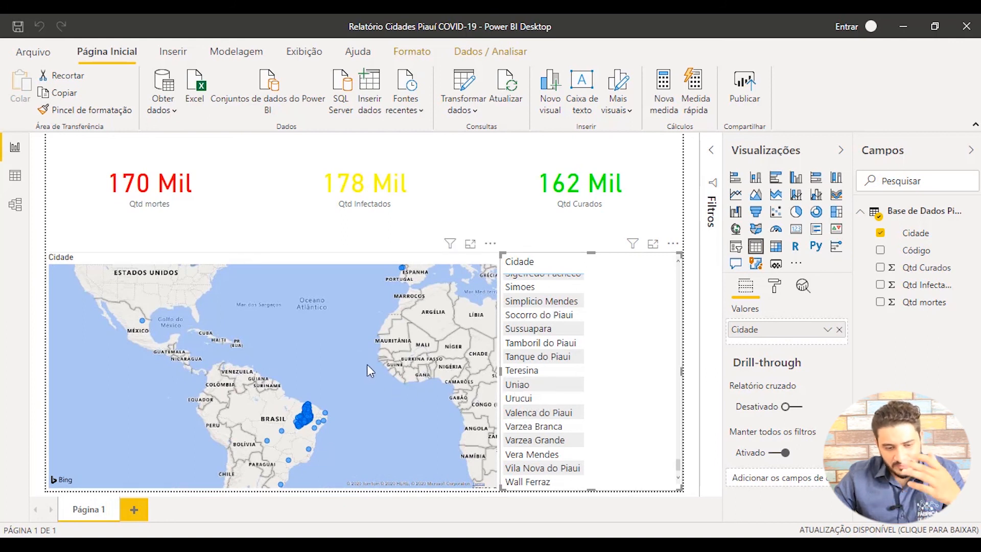
pyautogui.click(380, 315)
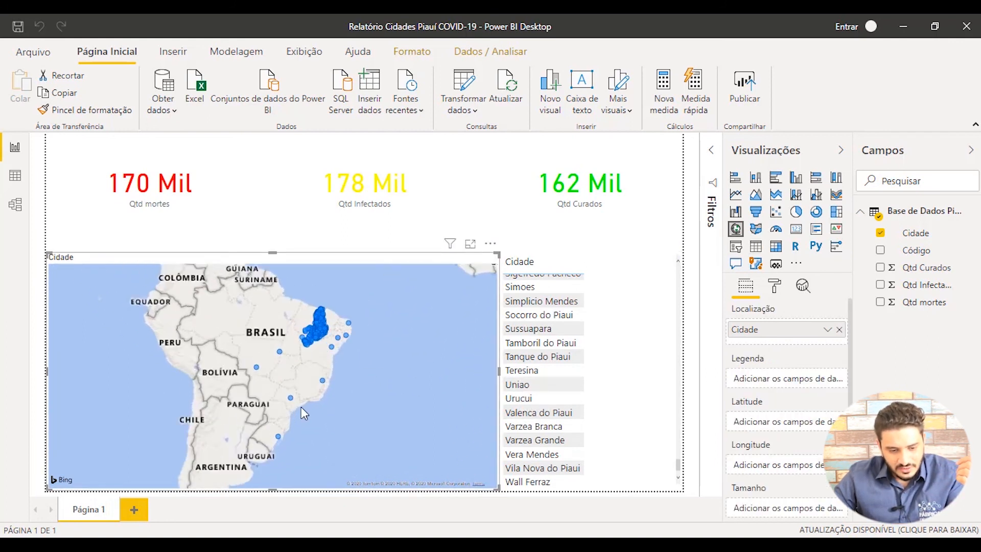
pyautogui.scroll(3, 338, 347)
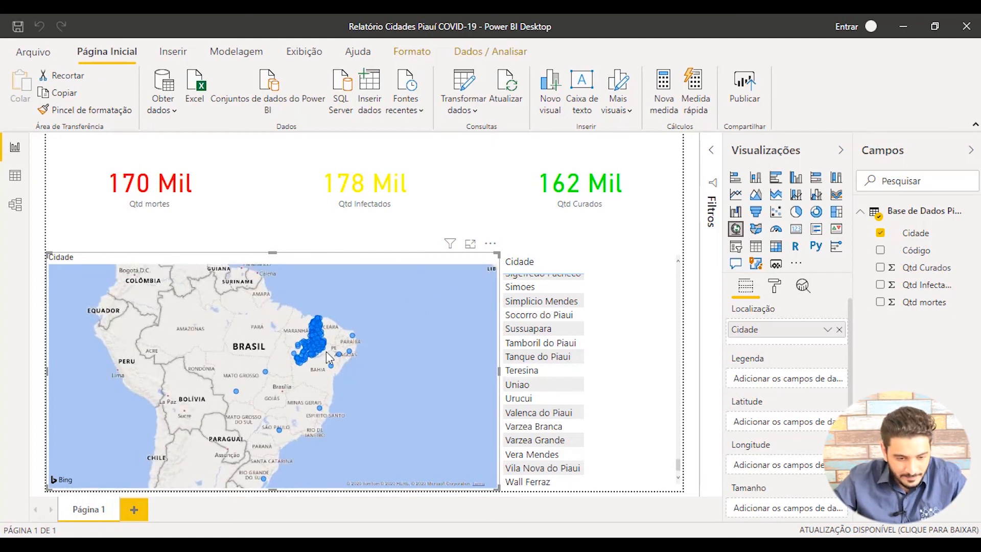
# - Look through the map's bubble and data colour formatting options, and add the Qtd mortes field to the map
pyautogui.click(774, 285)
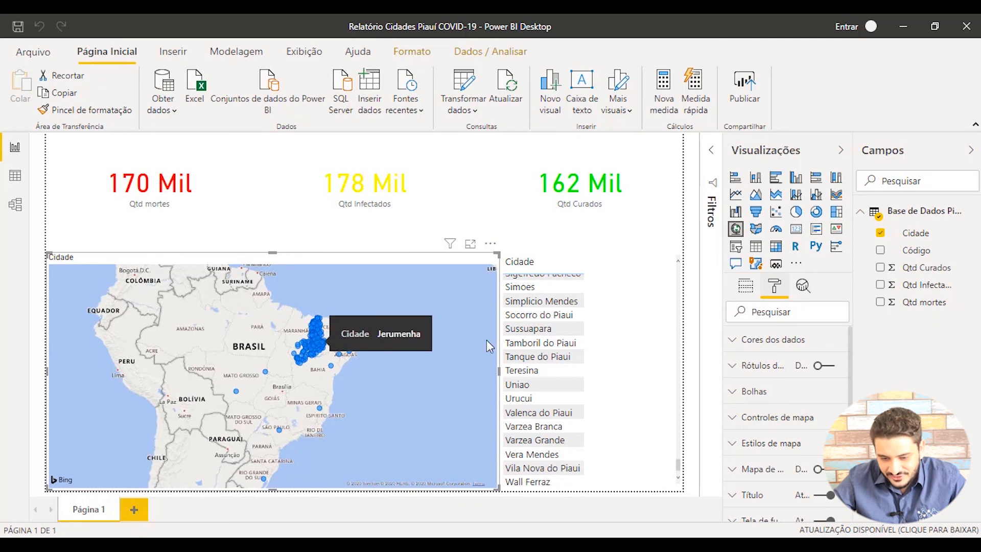
pyautogui.click(736, 392)
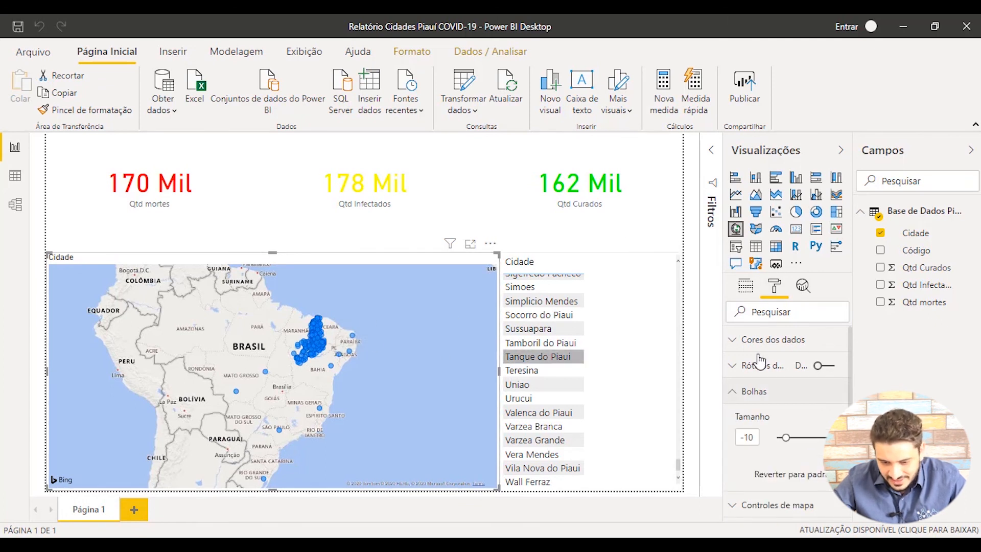
pyautogui.click(736, 393)
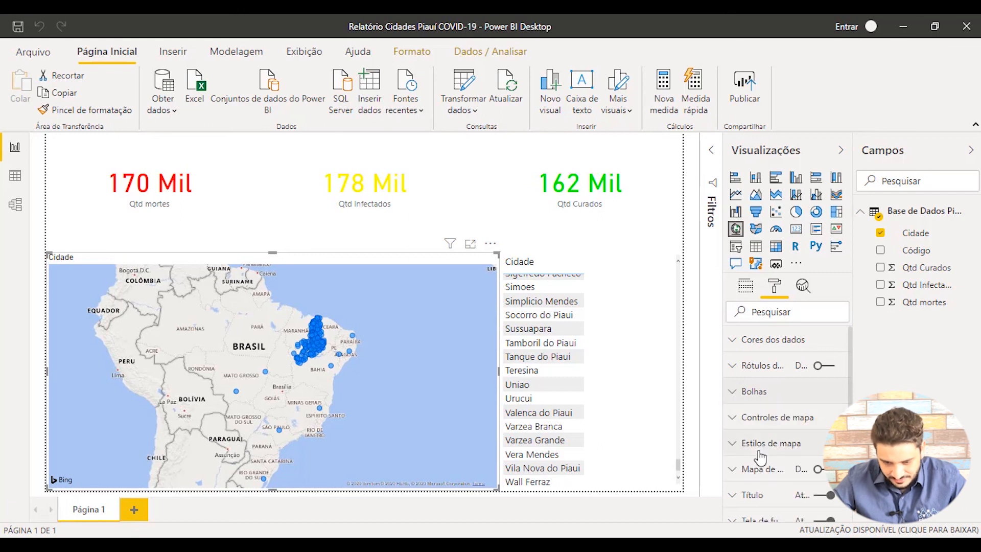
pyautogui.click(733, 341)
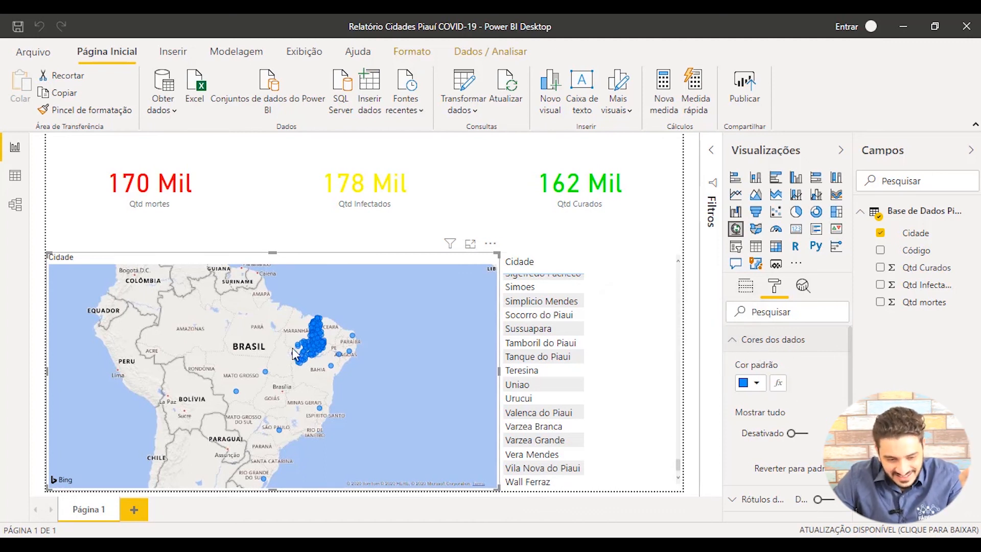
pyautogui.click(881, 302)
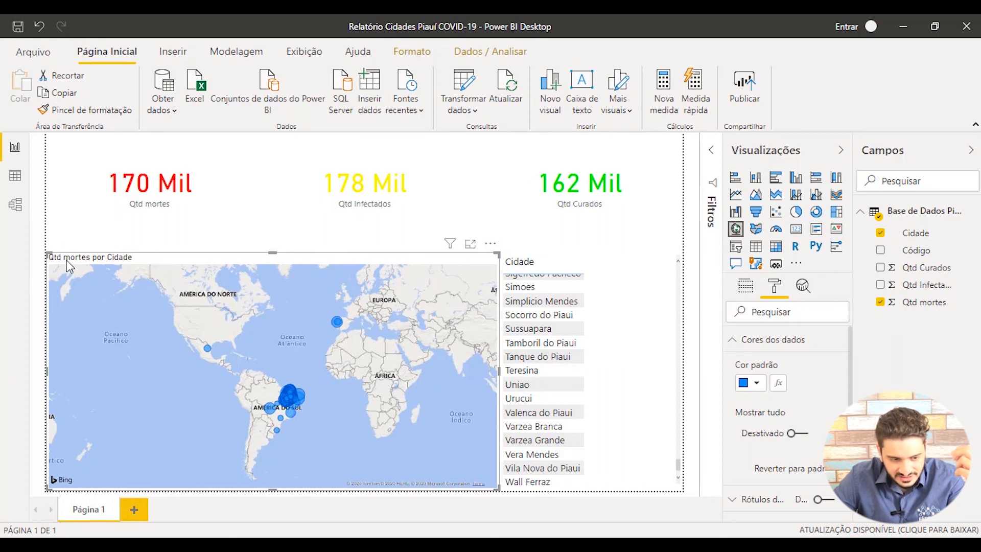
# - Examine the death bubbles across Piauí on the map and check the figure for Teresina
pyautogui.scroll(4, 286, 410)
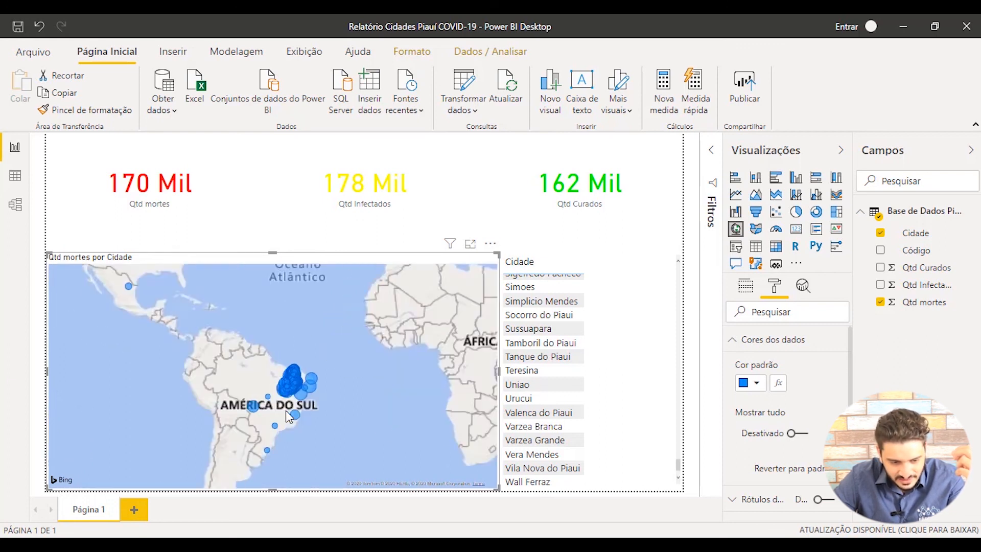
pyautogui.moveTo(306, 342)
pyautogui.scroll(5, 305, 343)
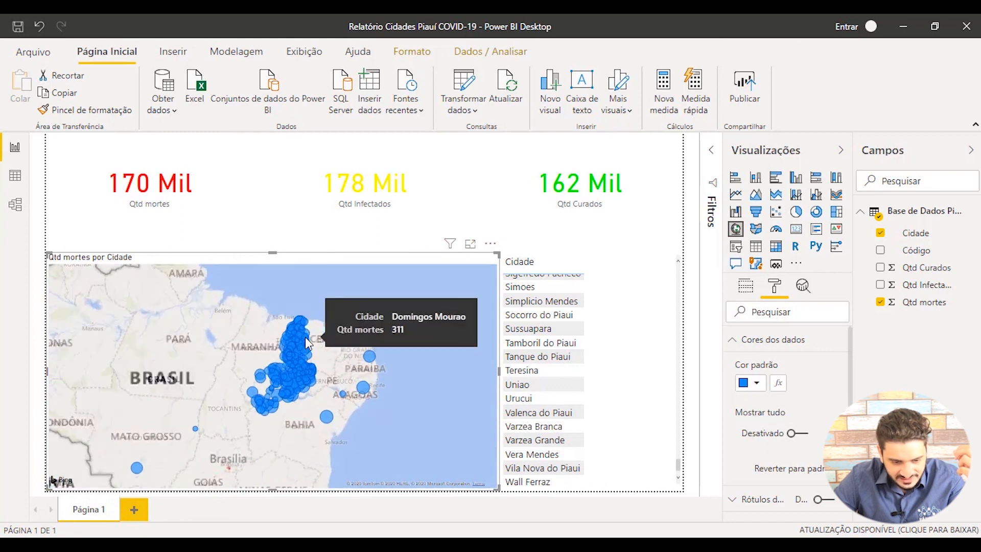
pyautogui.scroll(1, 298, 397)
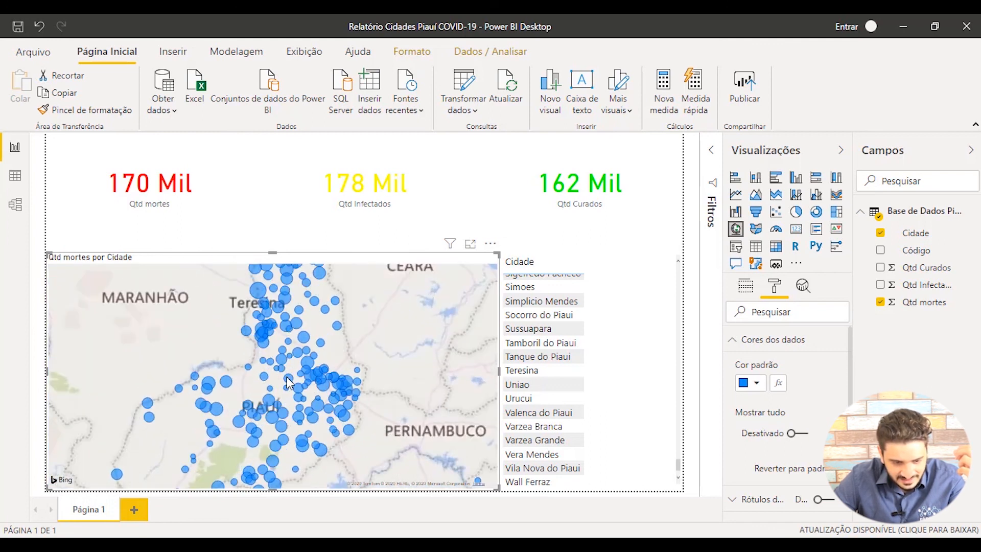
pyautogui.moveTo(375, 326); pyautogui.dragTo(395, 381)
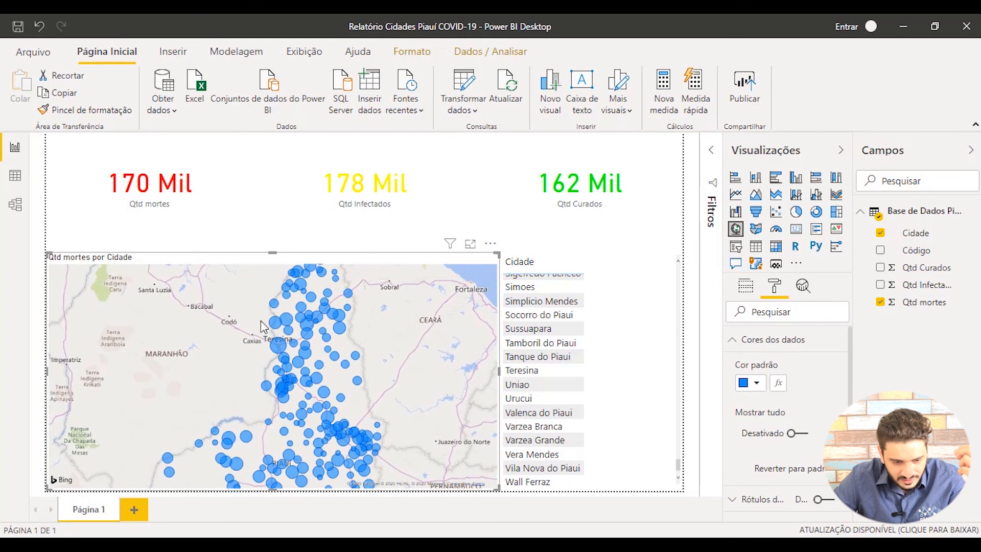
pyautogui.scroll(2, 276, 287)
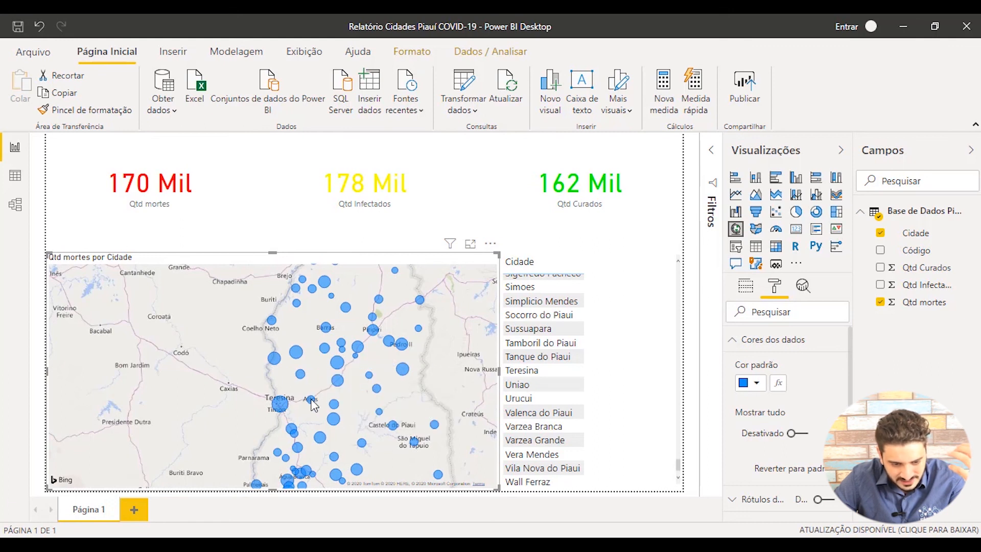
pyautogui.moveTo(312, 405)
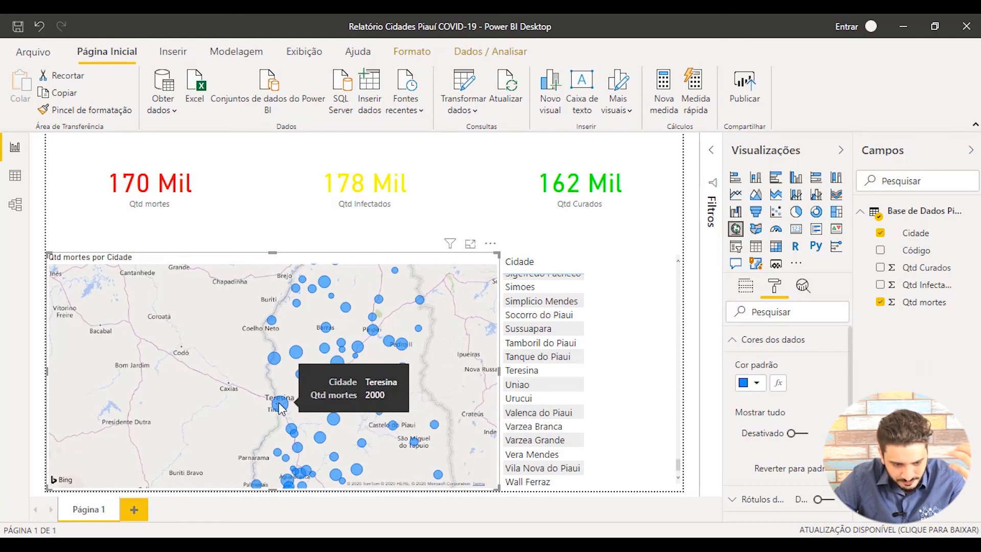
# - Examine how the city bubbles are spread over the world map, including those located outside Piauí
pyautogui.scroll(-2, 318, 379)
pyautogui.scroll(-5, 384, 375)
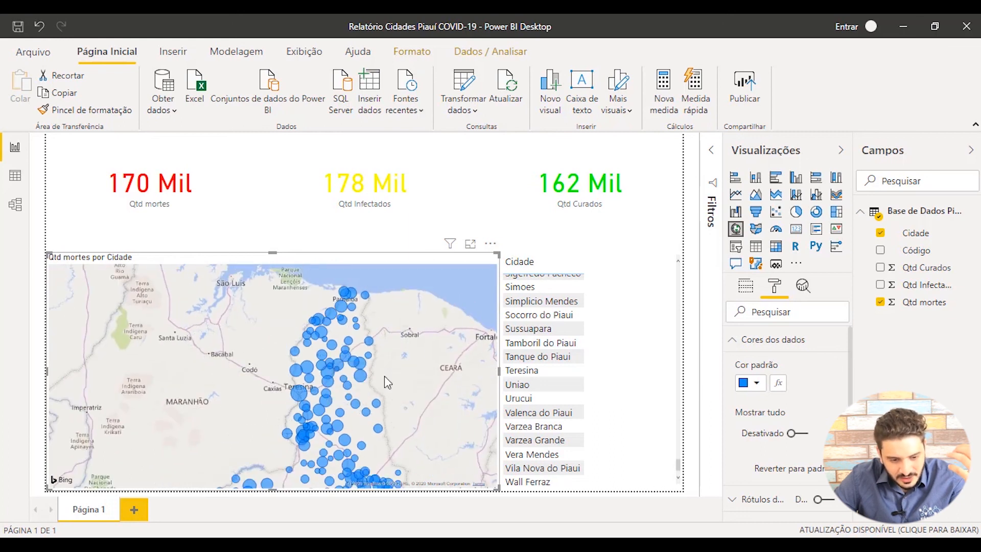
pyautogui.moveTo(400, 388); pyautogui.dragTo(394, 376)
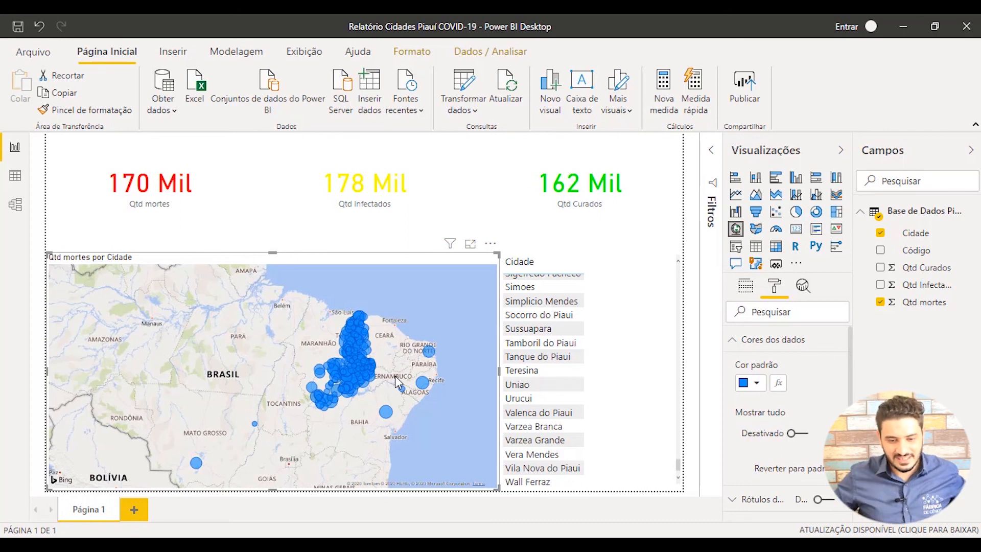
pyautogui.scroll(-5, 394, 375)
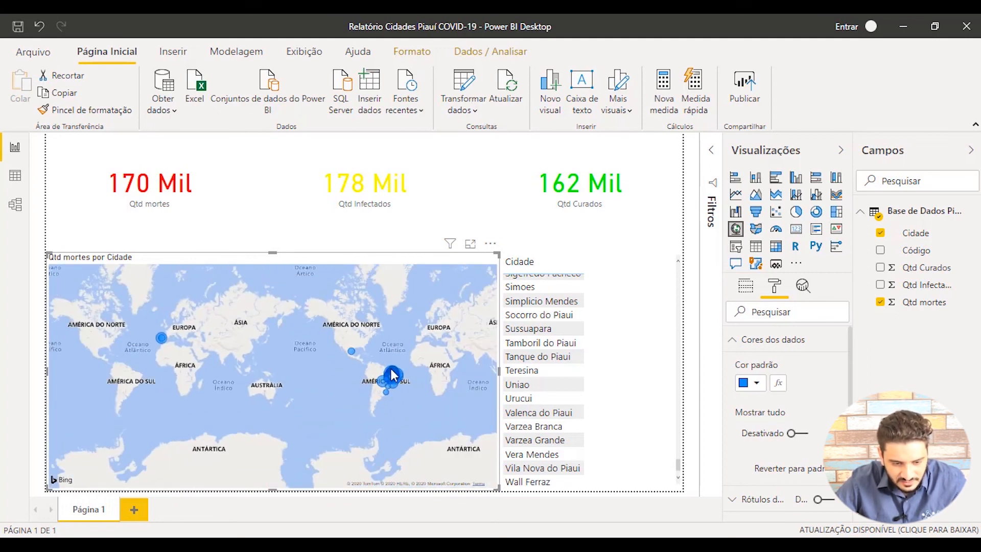
pyautogui.scroll(2, 390, 368)
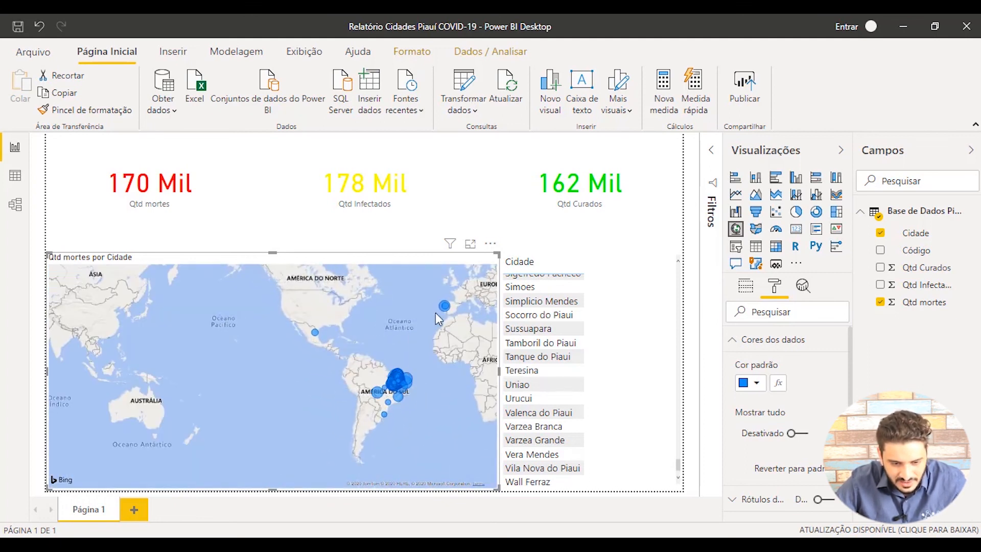
pyautogui.scroll(2, 436, 314)
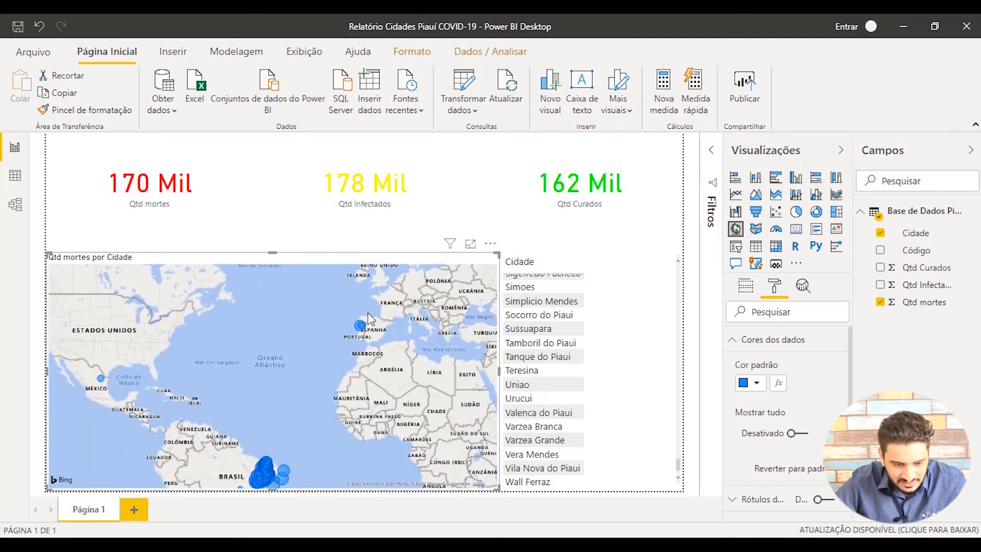
pyautogui.moveTo(296, 428); pyautogui.dragTo(325, 351)
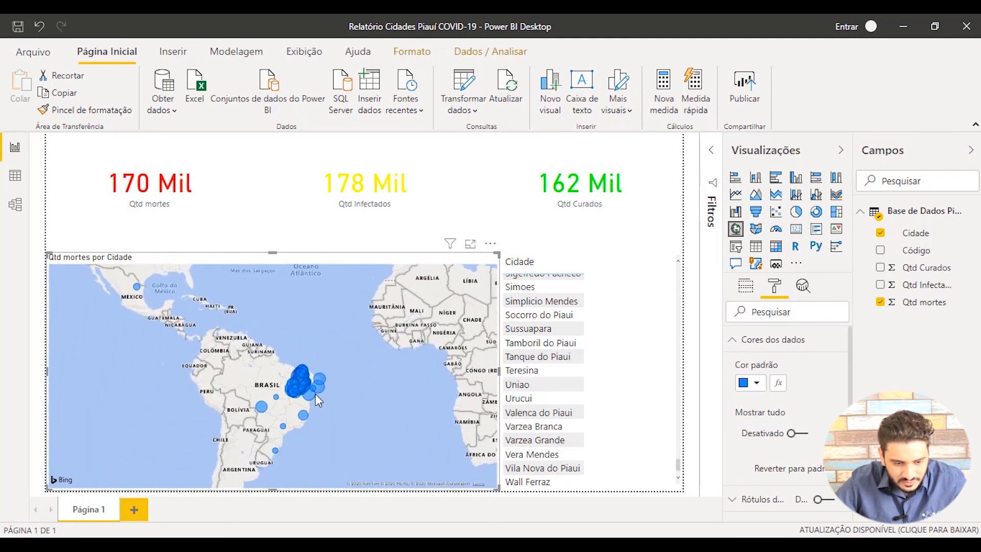
pyautogui.scroll(1, 301, 396)
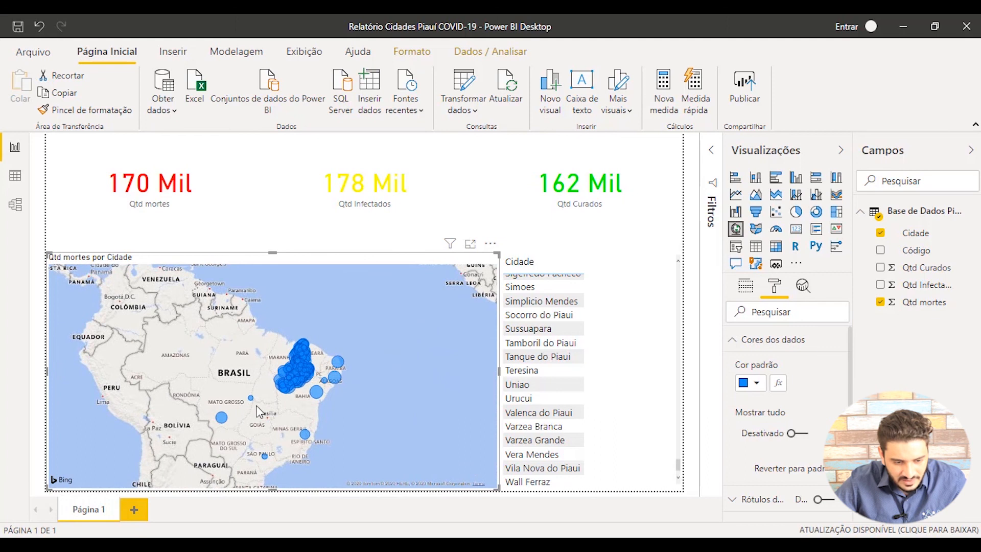
pyautogui.scroll(2, 245, 370)
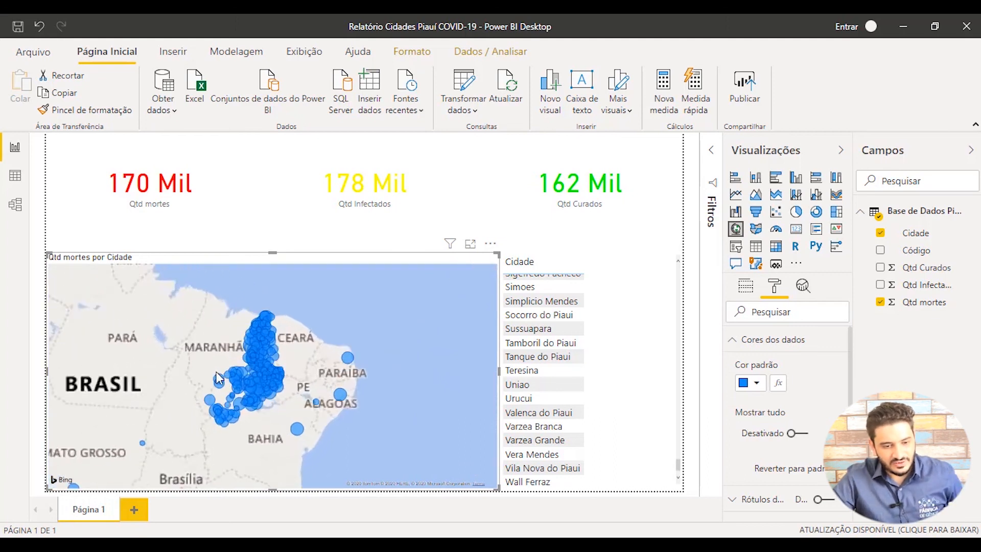
pyautogui.scroll(2, 245, 369)
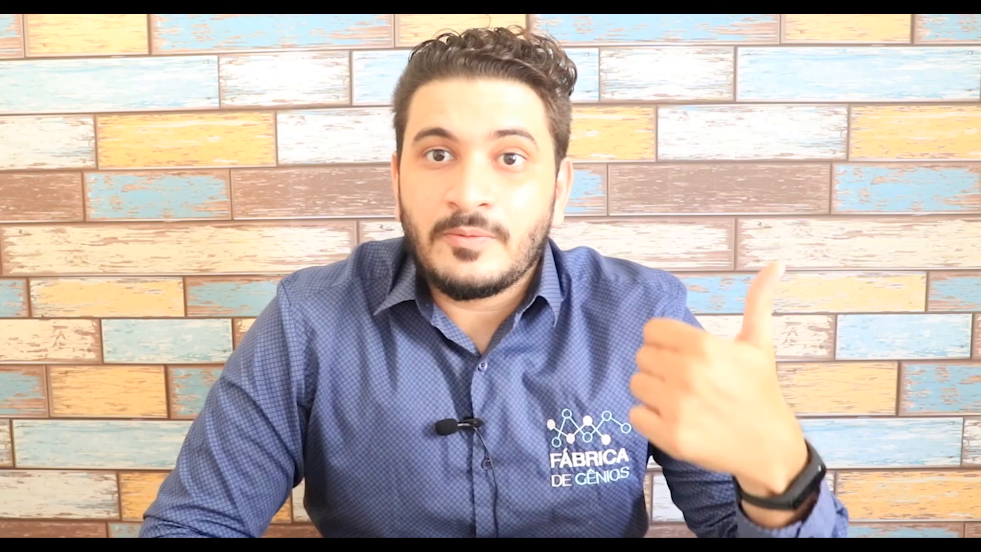